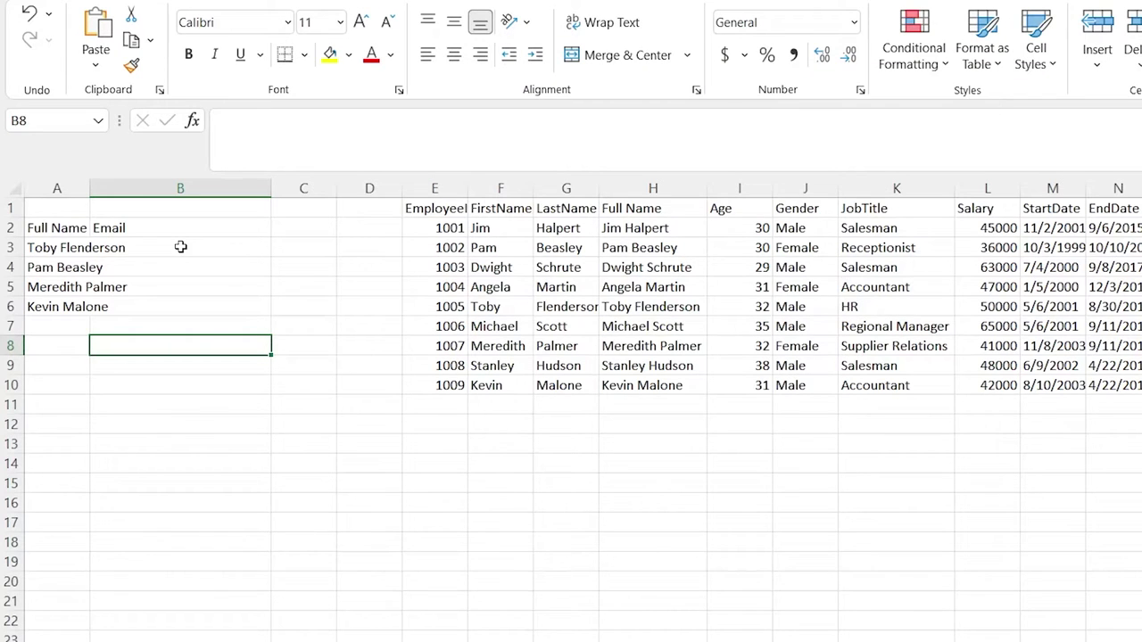
Step: Start an =XLOOKUP( formula in B3 by picking XLOOKUP from the =Xlook autocomplete
double_click(180, 247)
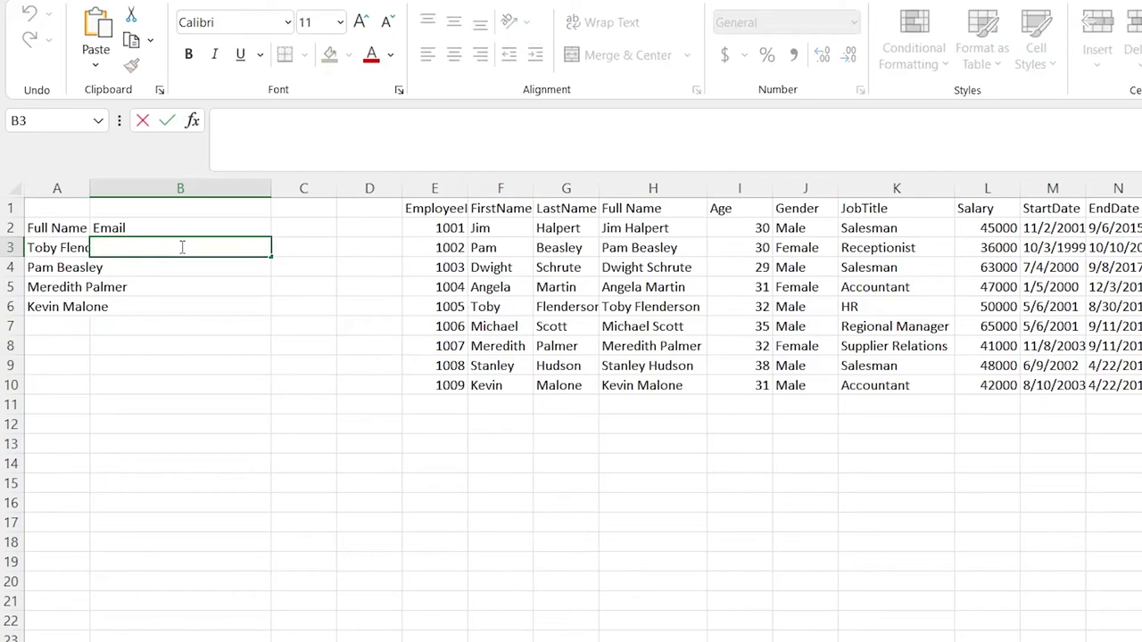
type("=")
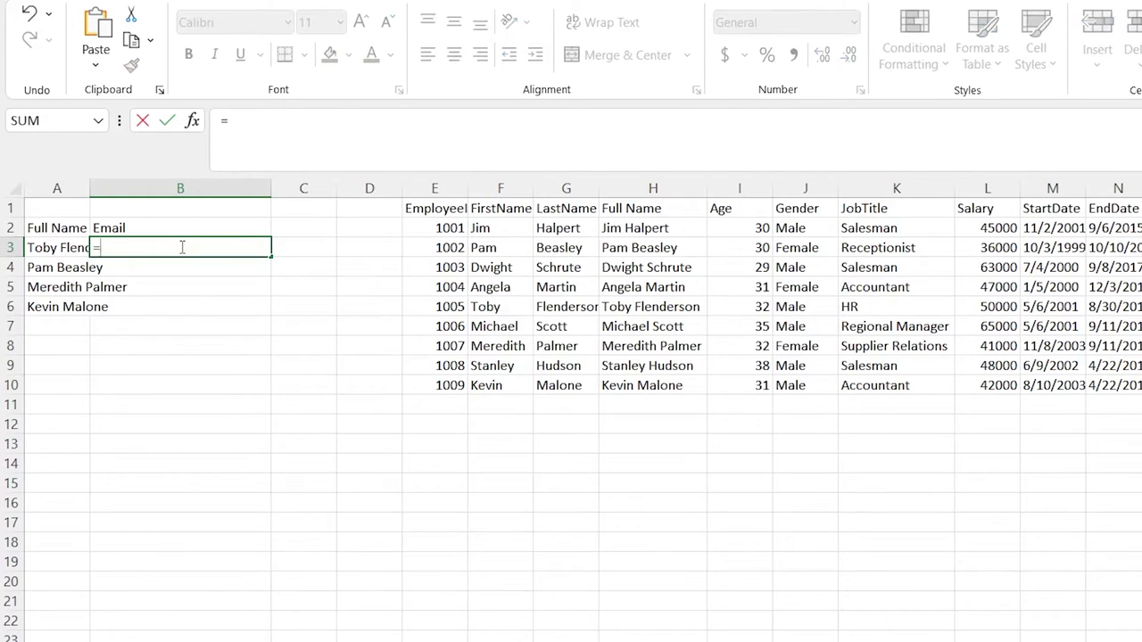
type("Xlook")
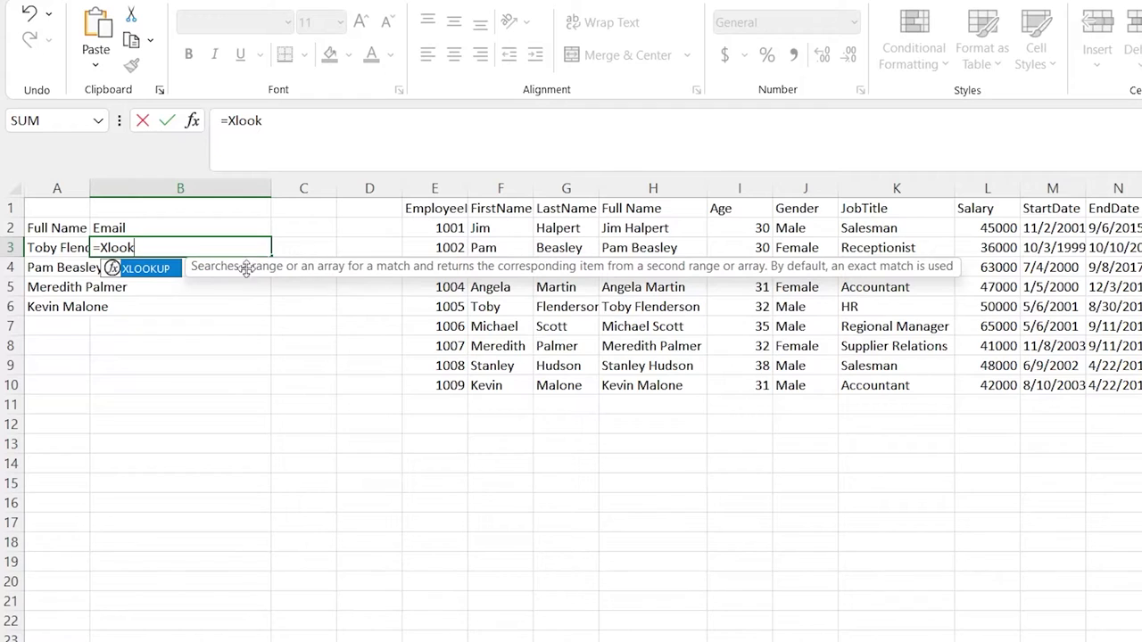
double_click(151, 272)
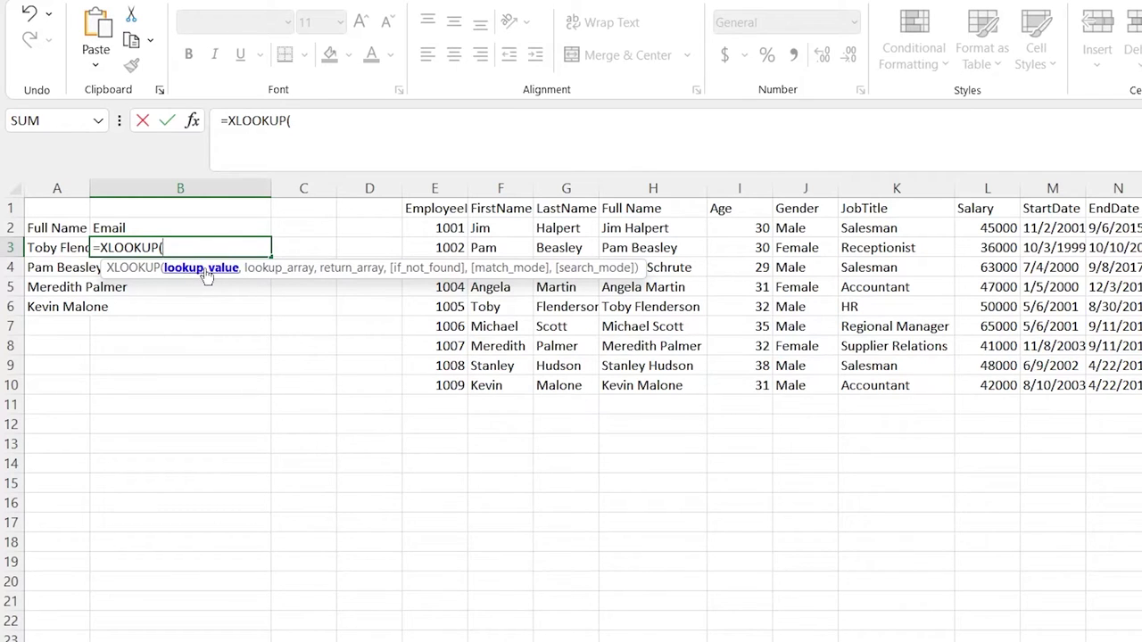
Step: Complete B3's formula as =XLOOKUP(A3,H2:H10,O2:O10) using A3, Full Name and Email ranges
left_click(59, 245)
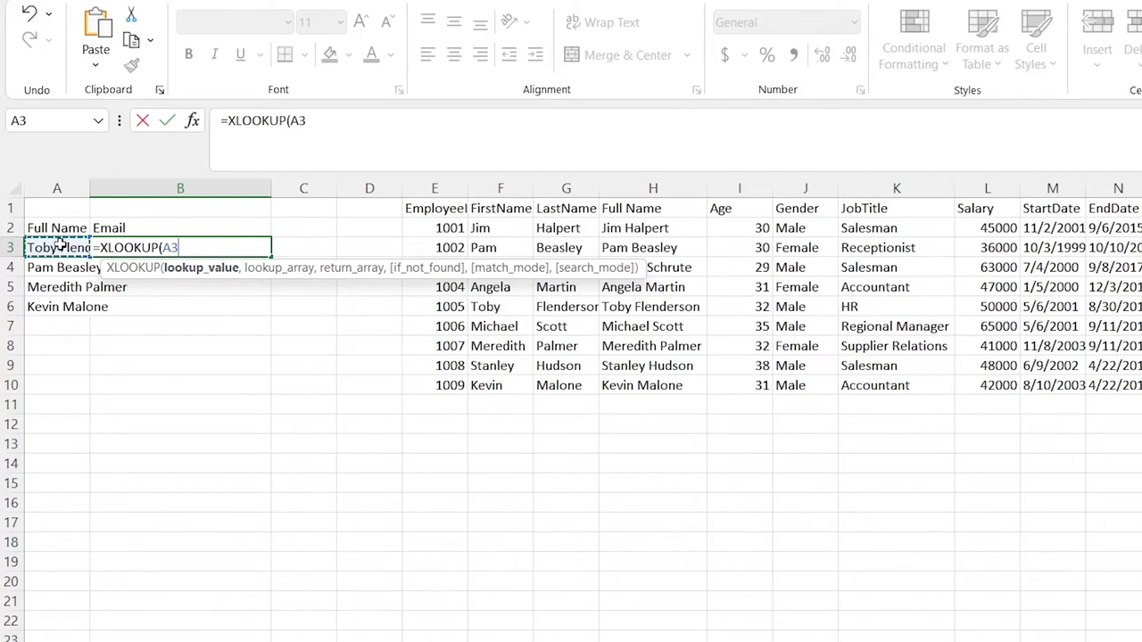
type(",")
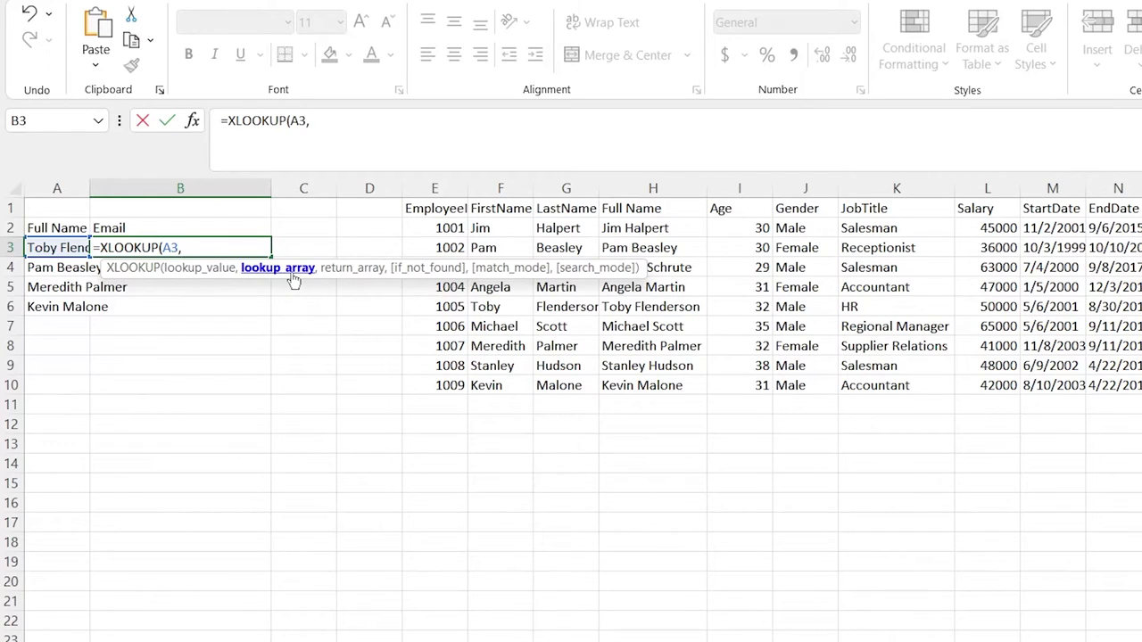
left_click_drag(642, 229, 640, 387)
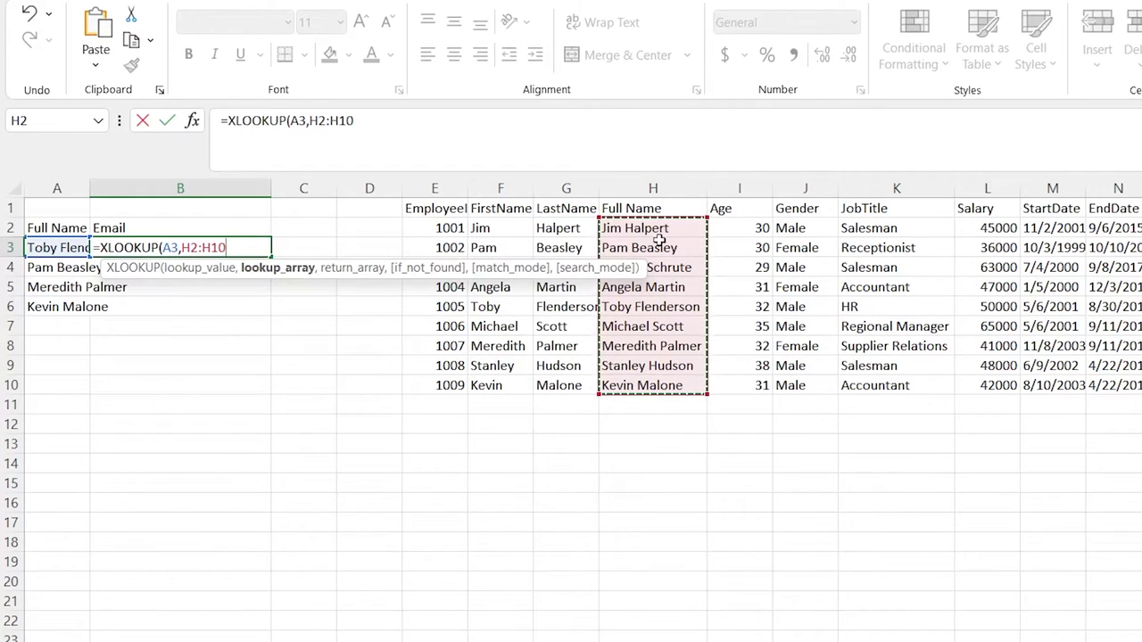
type(",")
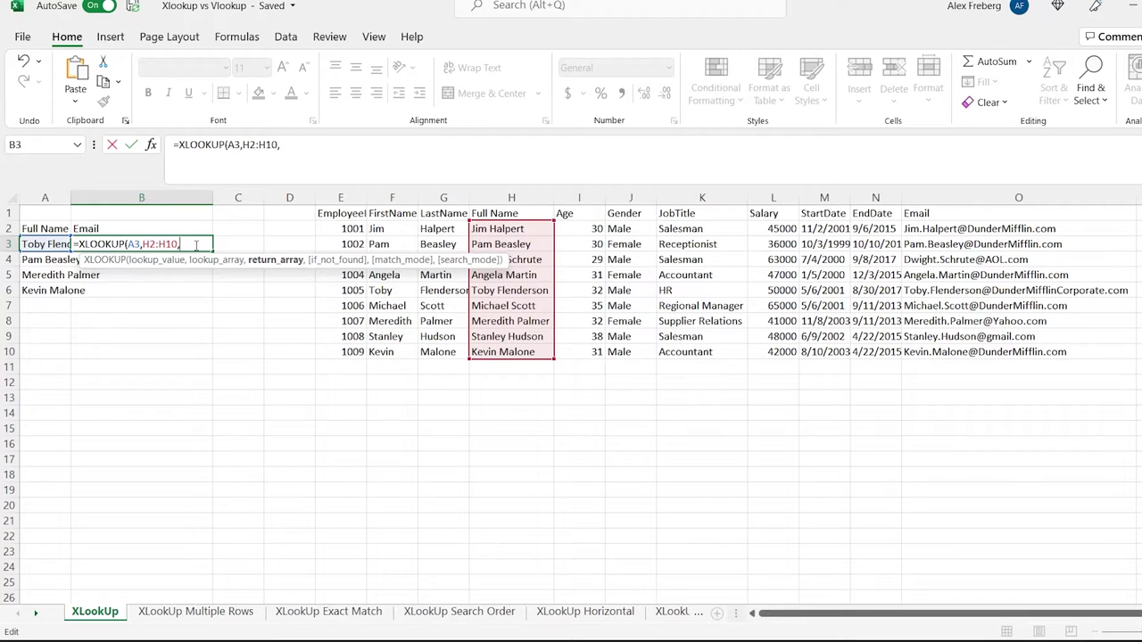
left_click(993, 226)
left_click_drag(988, 243, 988, 351)
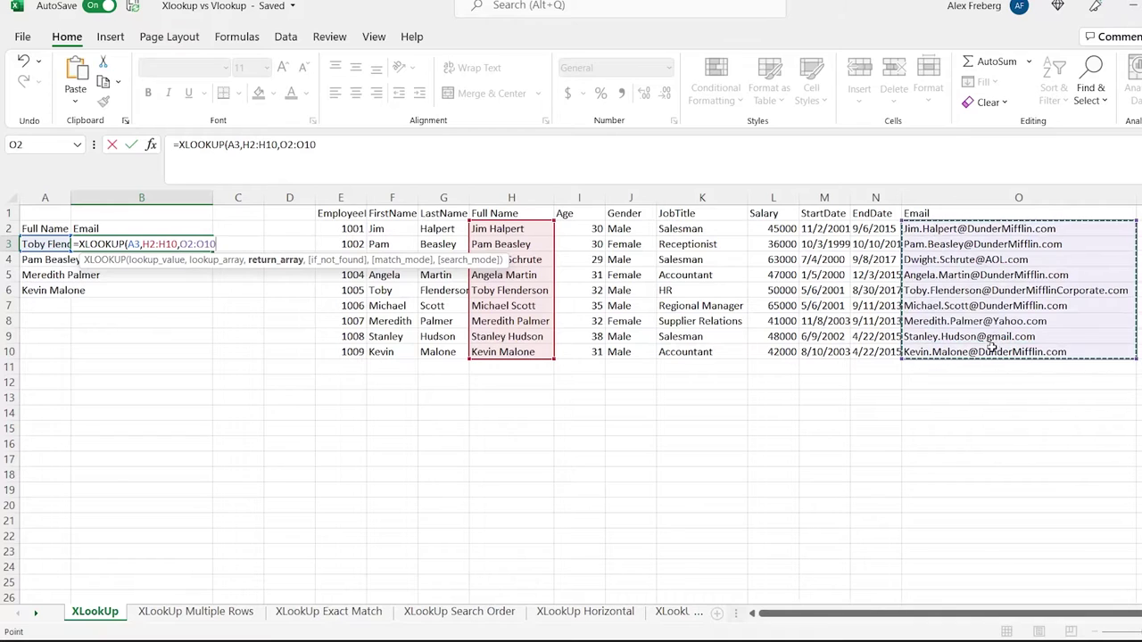
type(")")
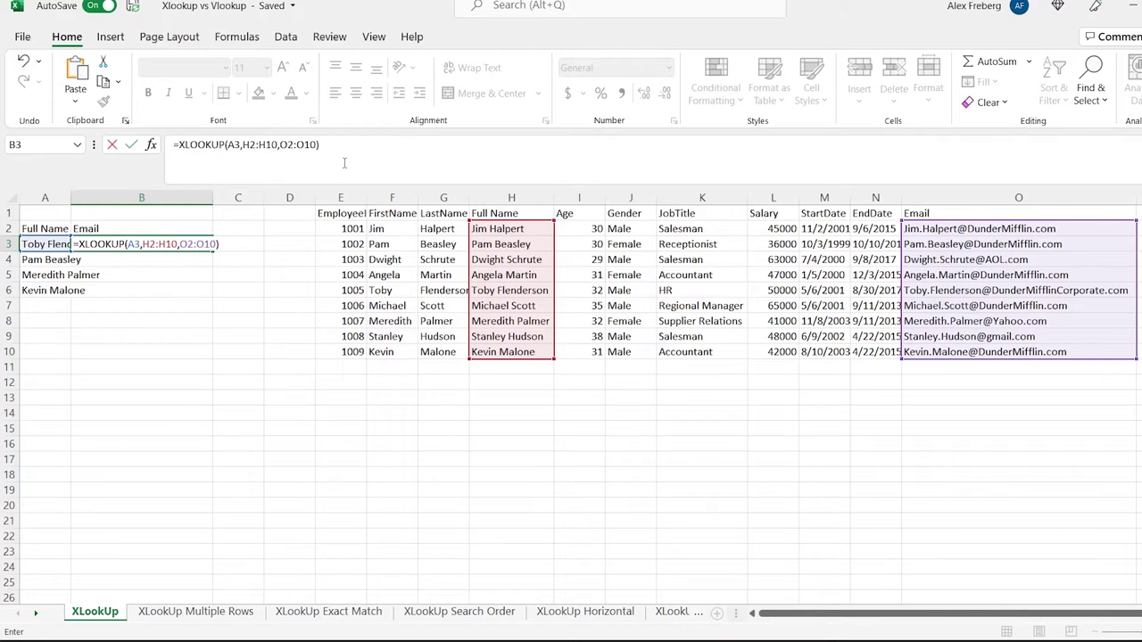
Step: Commit B3's email lookup and fill it down through B6 for all four names
key("Return")
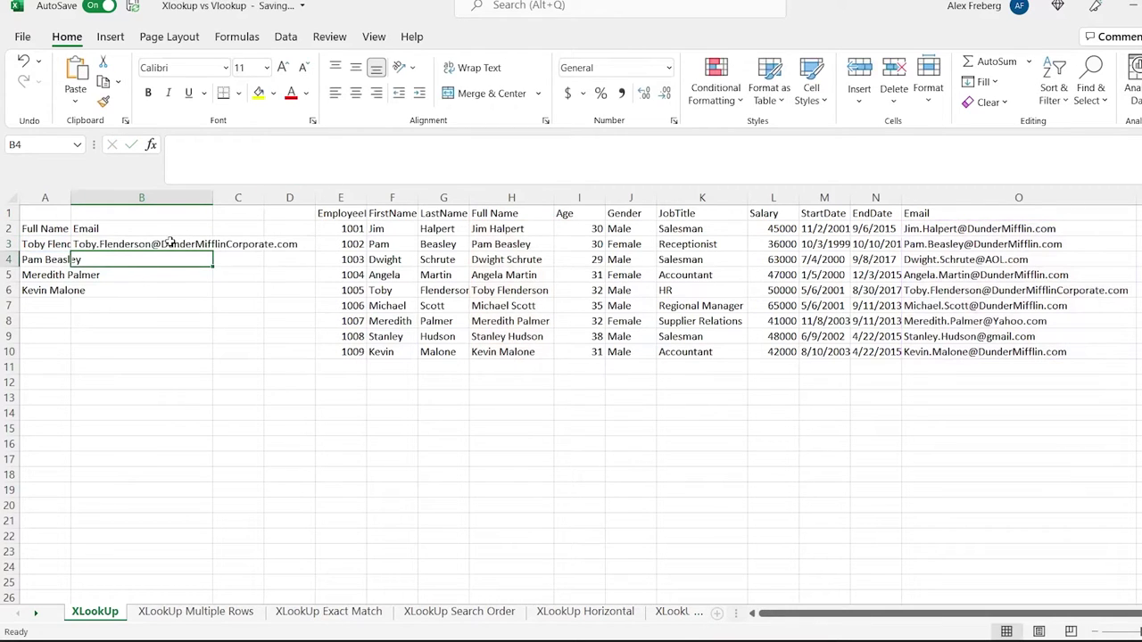
left_click(170, 243)
left_click_drag(212, 250, 210, 296)
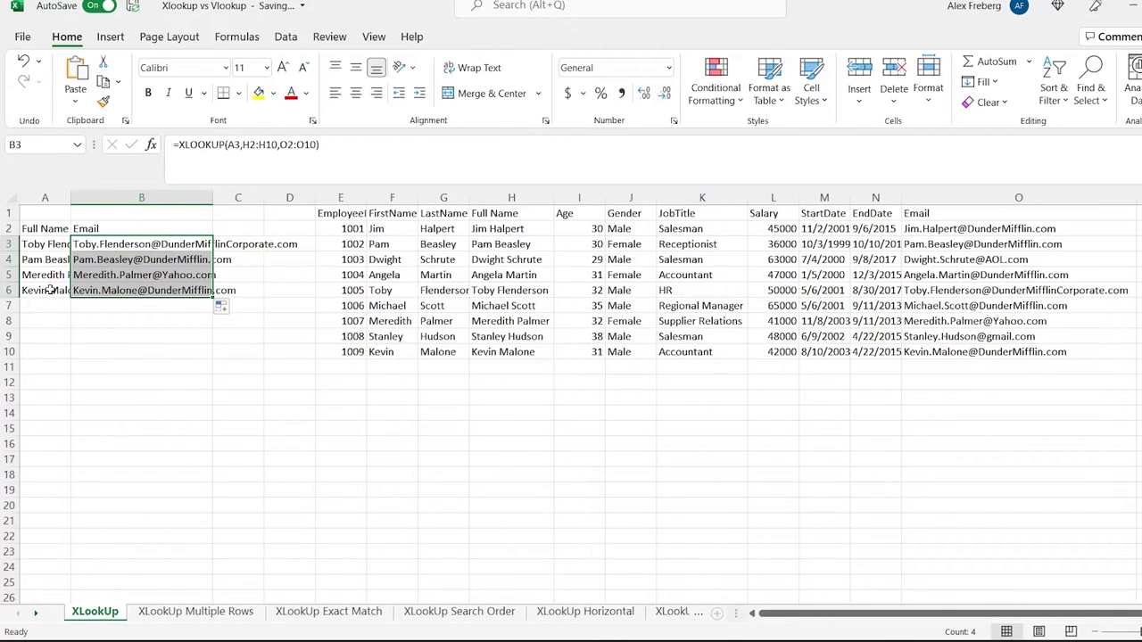
left_click(115, 259)
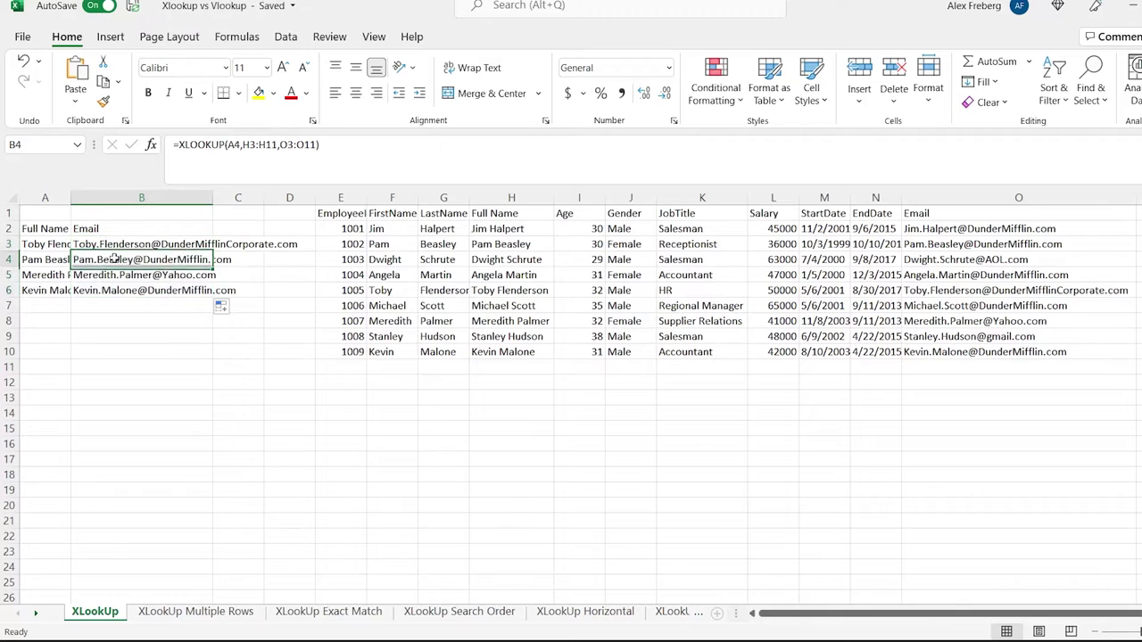
left_click(143, 305)
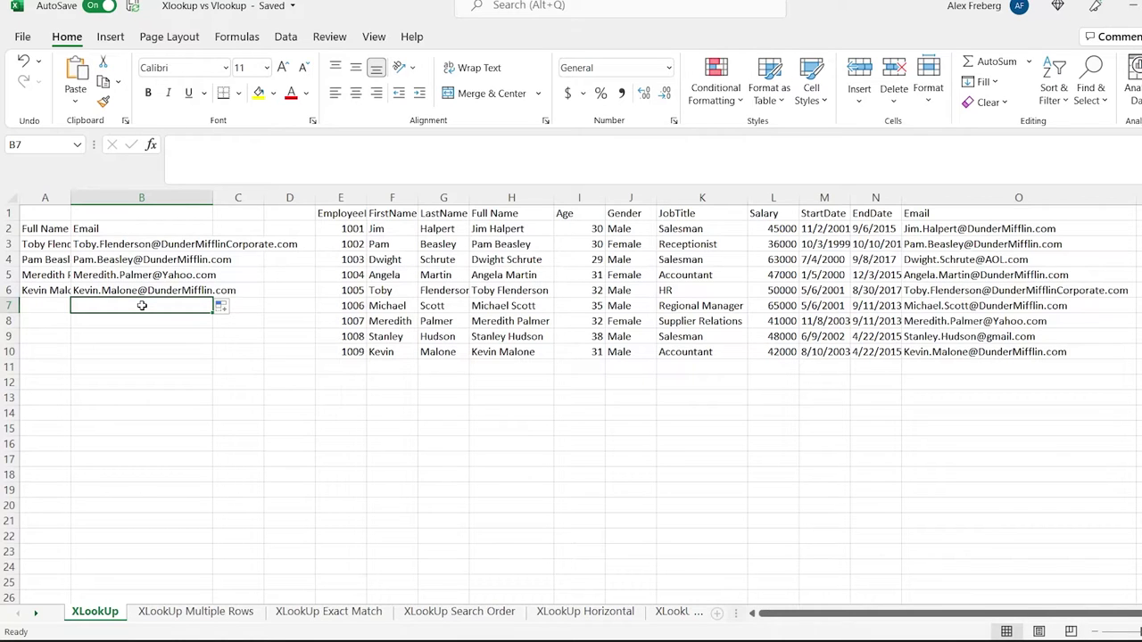
Step: On XLookUp Multiple Rows, enter =XLOOKUP(A3,I2:I10,O2:P10) in B3 to return EndDate and Email
left_click(196, 614)
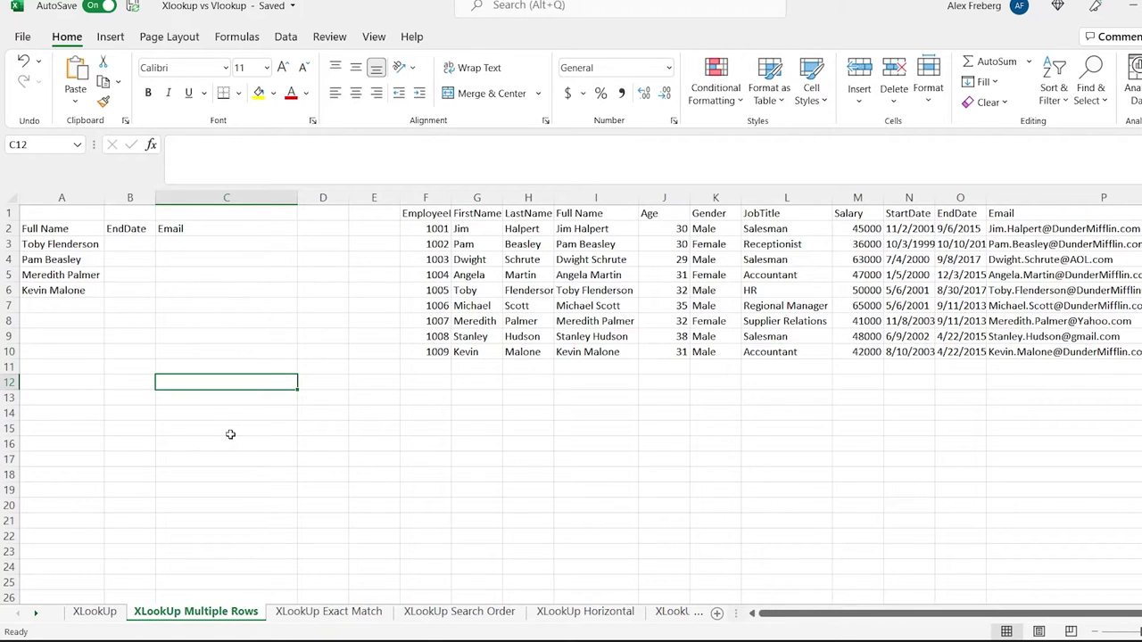
left_click(127, 243)
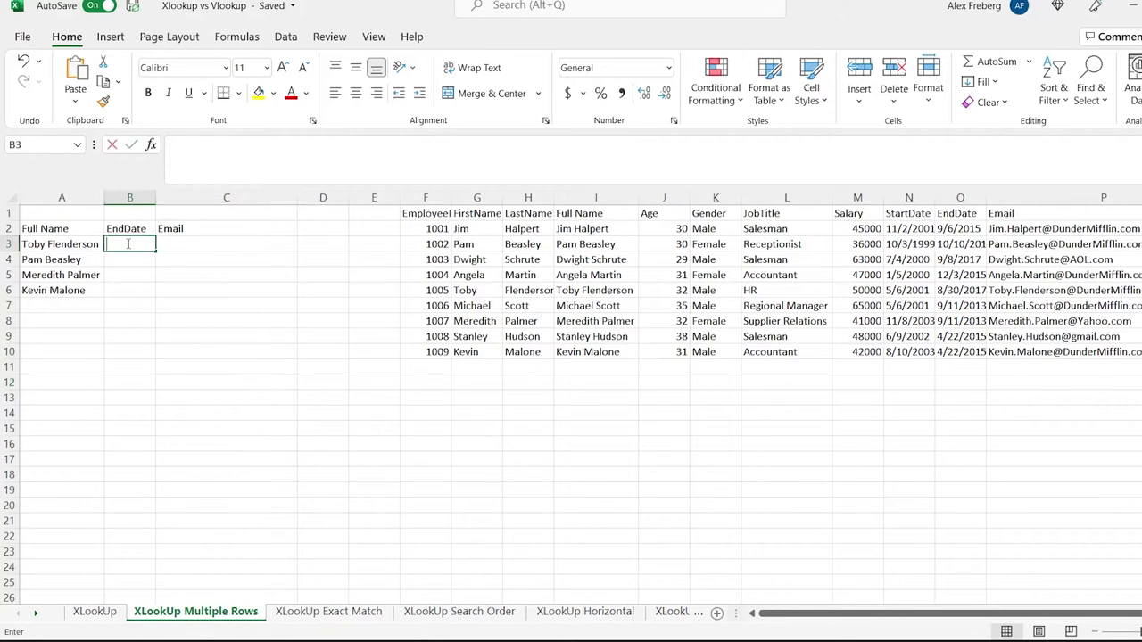
type("=")
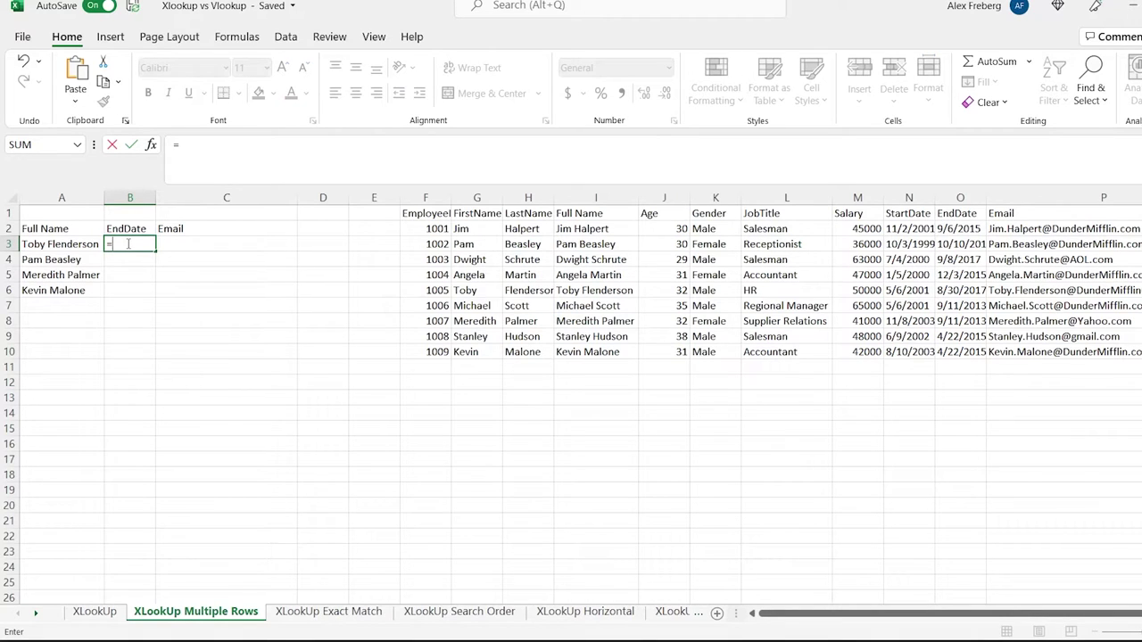
type("xlookup(")
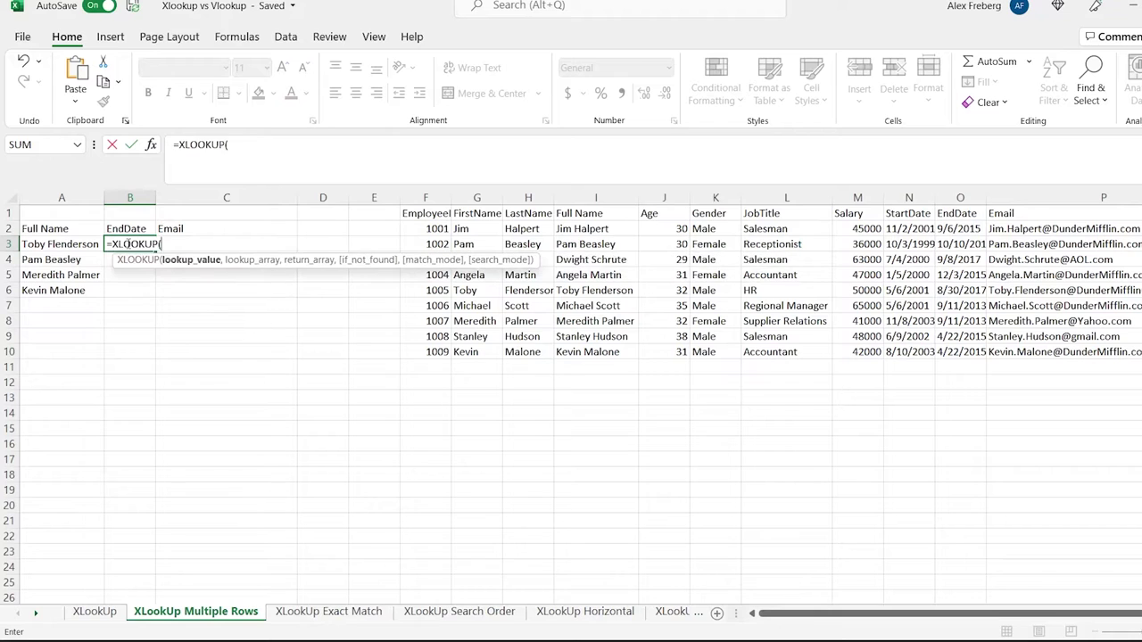
left_click(80, 244)
type(",")
left_click_drag(580, 229, 614, 350)
type(",")
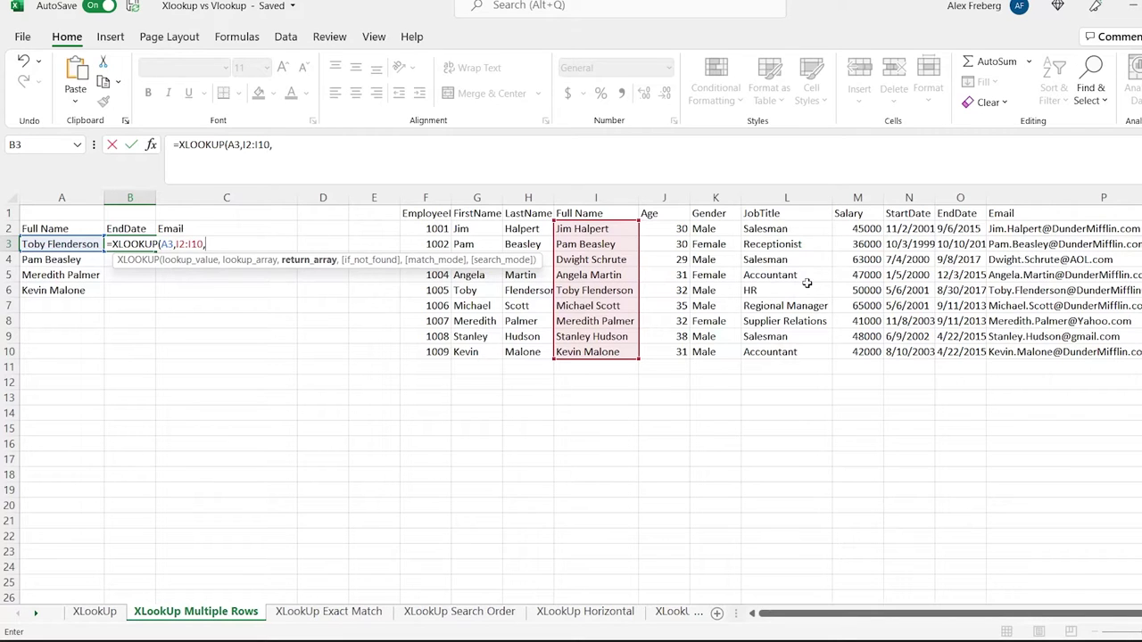
left_click_drag(951, 229, 993, 353)
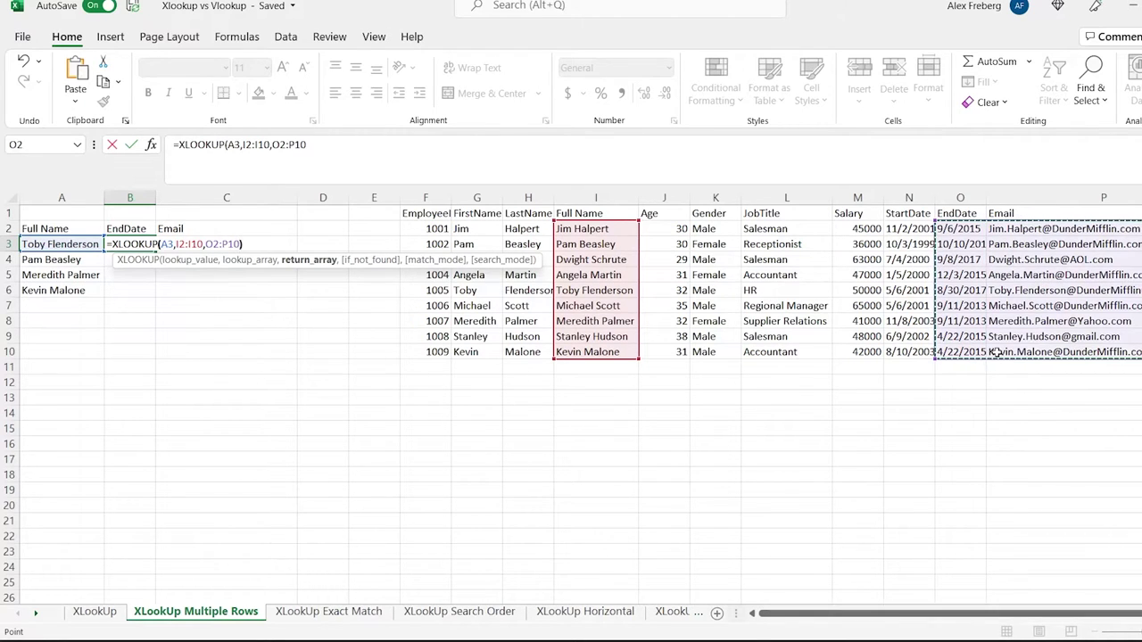
type(")")
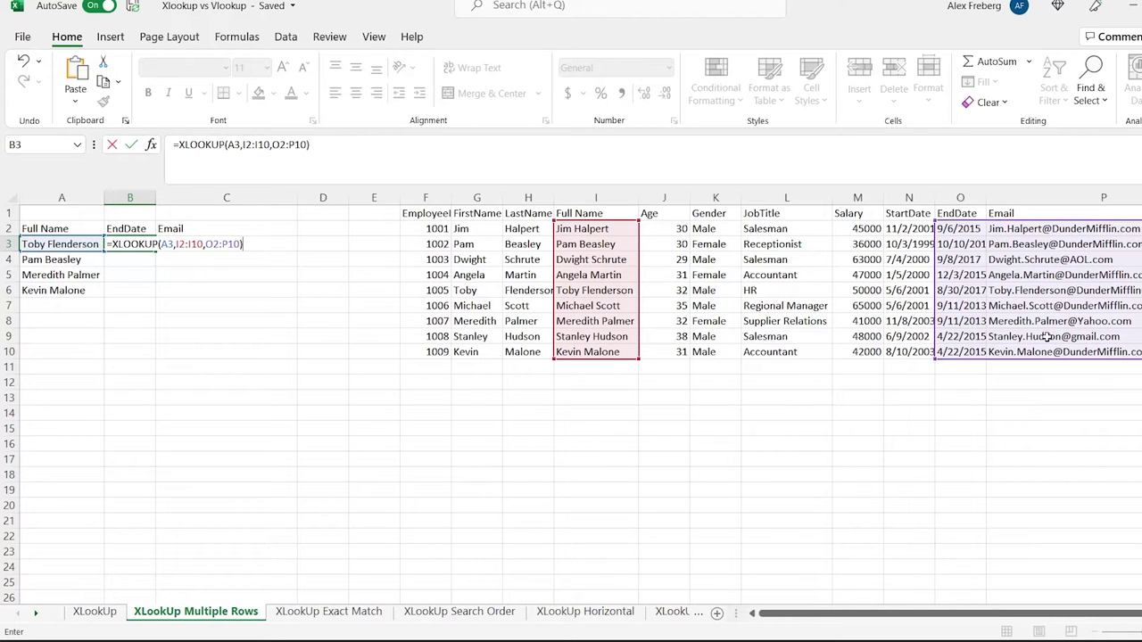
key("Return")
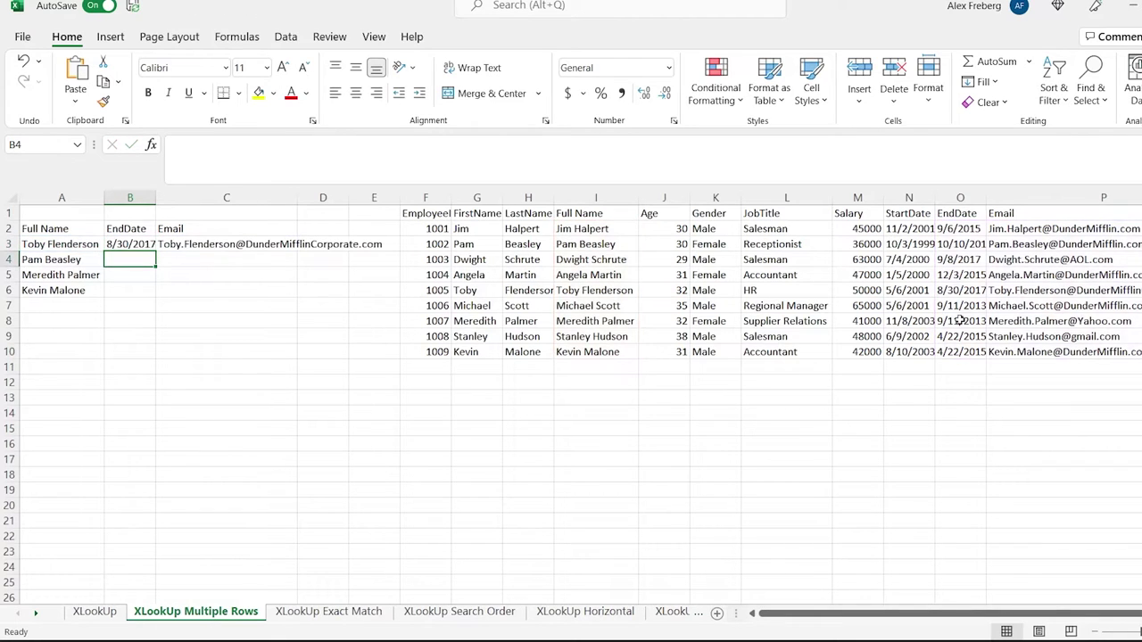
left_click(137, 244)
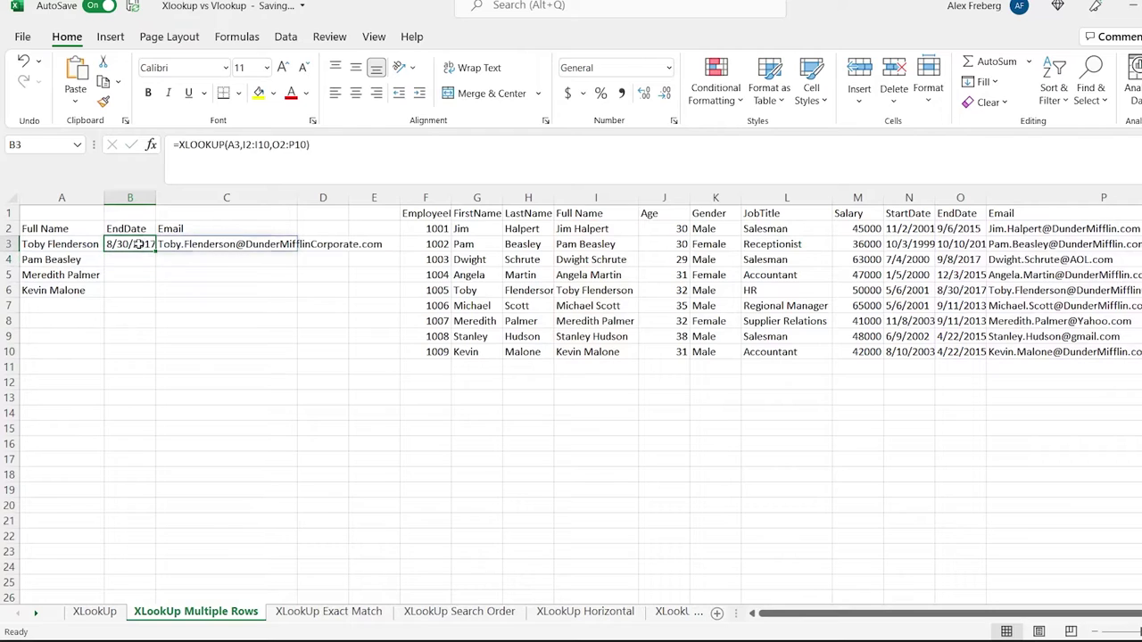
left_click(199, 246)
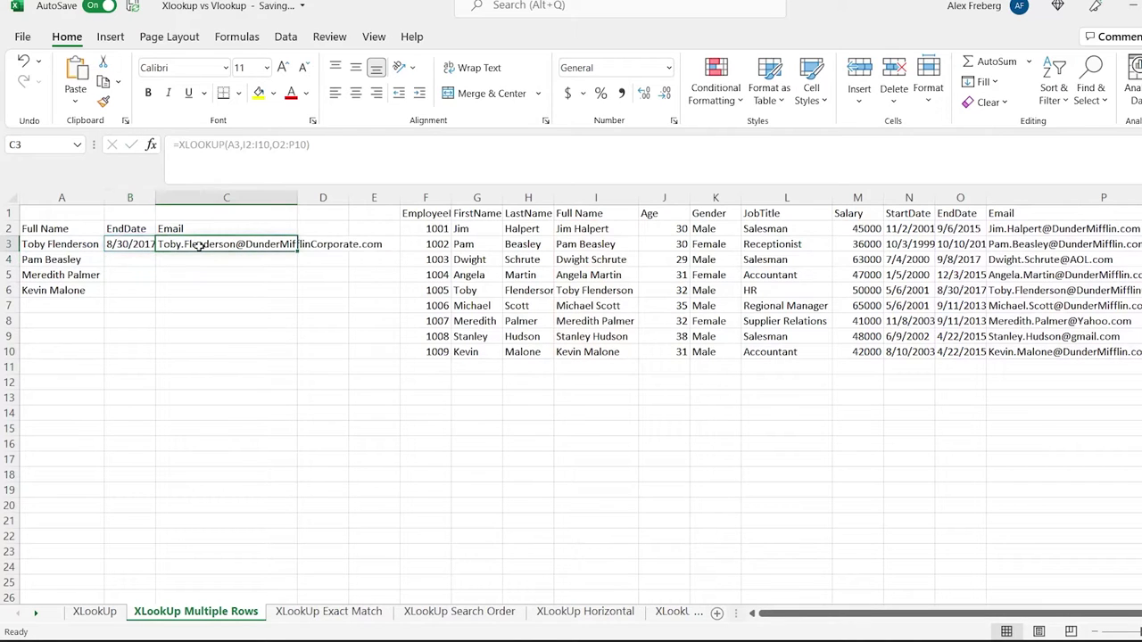
left_click(143, 244)
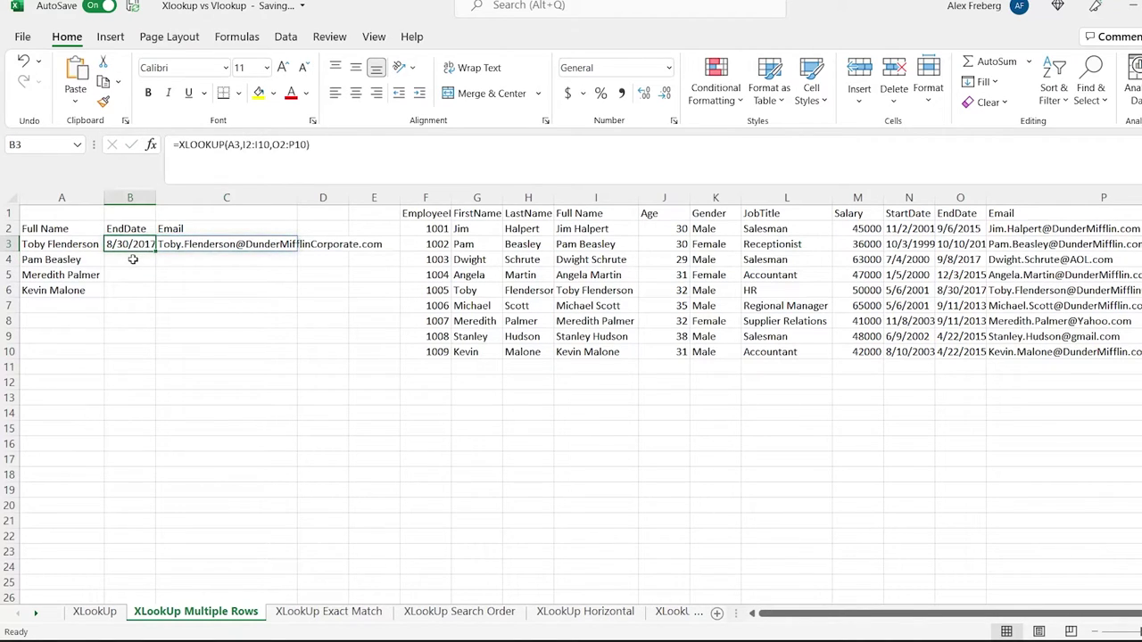
left_click(132, 259)
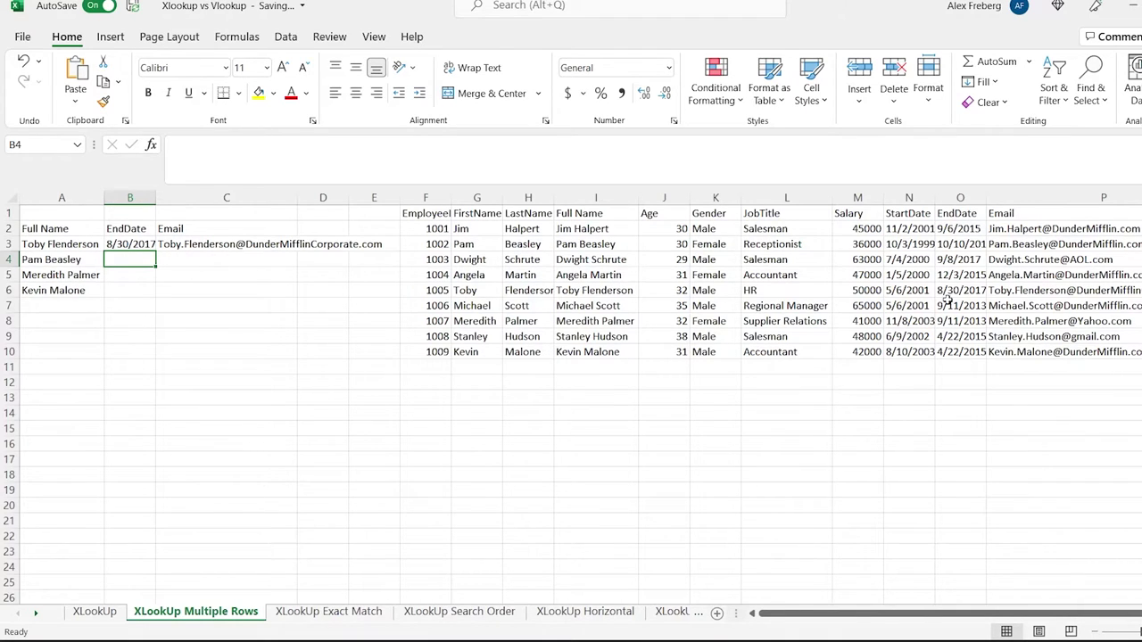
left_click_drag(827, 229, 1106, 354)
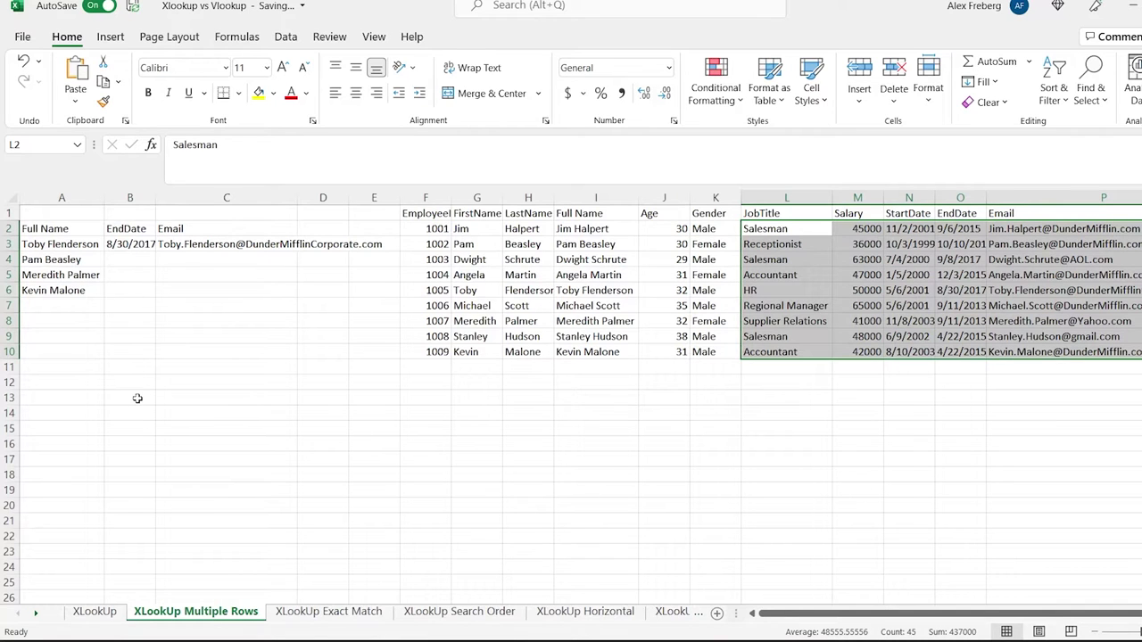
Step: Paste a test copy of B3's lookup formula into B13
left_click(139, 244)
left_click(317, 147)
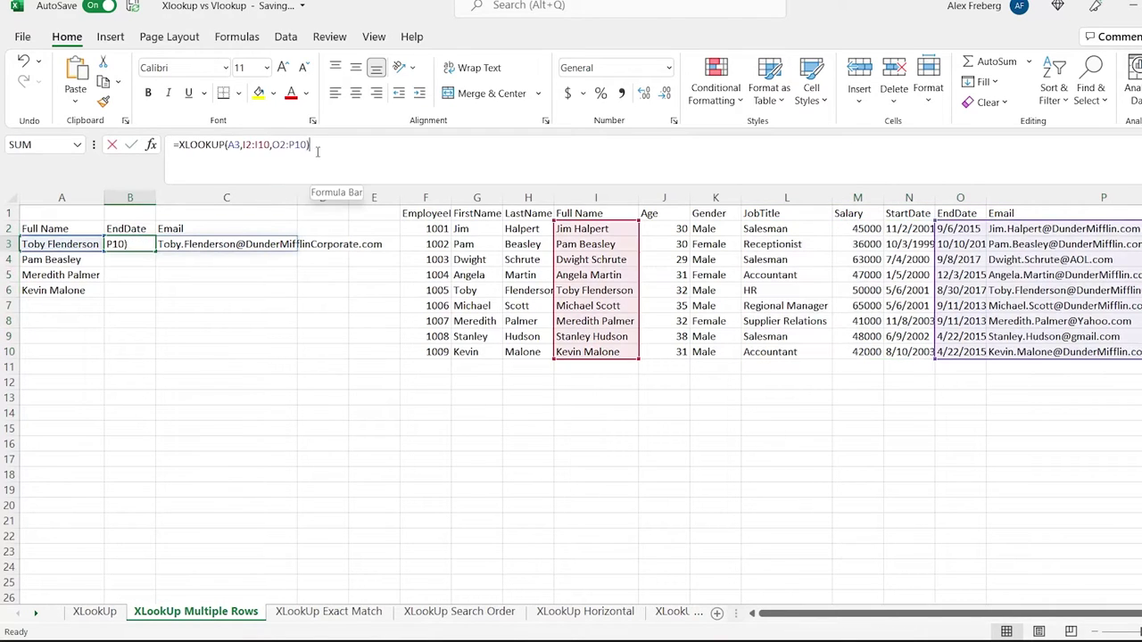
left_click_drag(316, 147, 173, 145)
key("ctrl+c")
key("Escape")
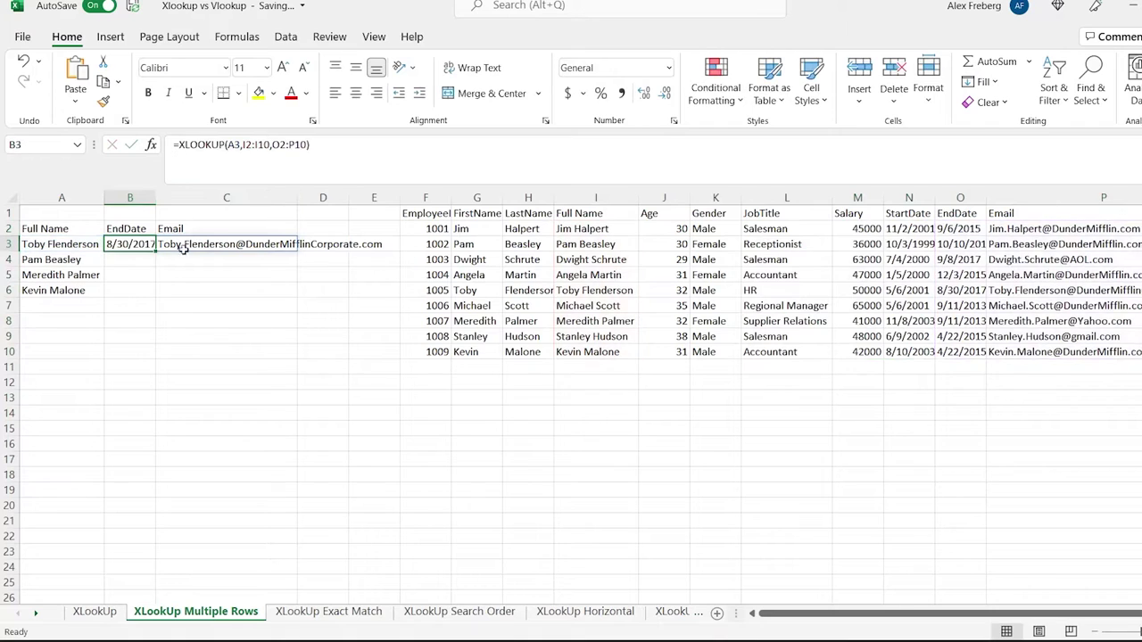
left_click(128, 398)
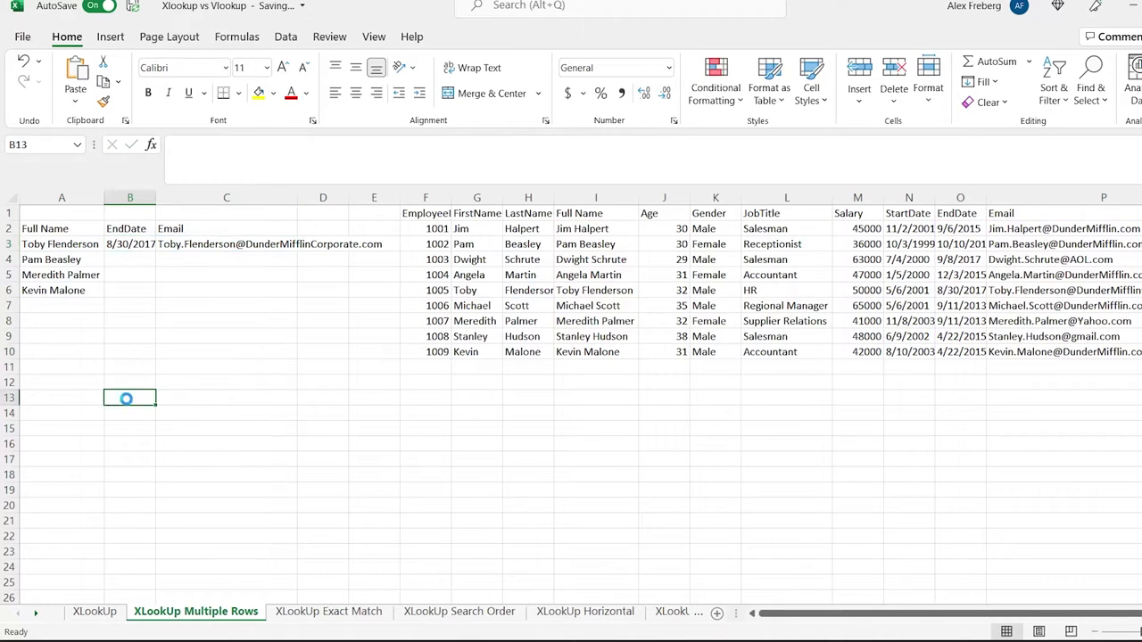
key("ctrl+v")
Step: Widen the test formula's return range in B13 from O2:P10 to J2:P10
double_click(133, 397)
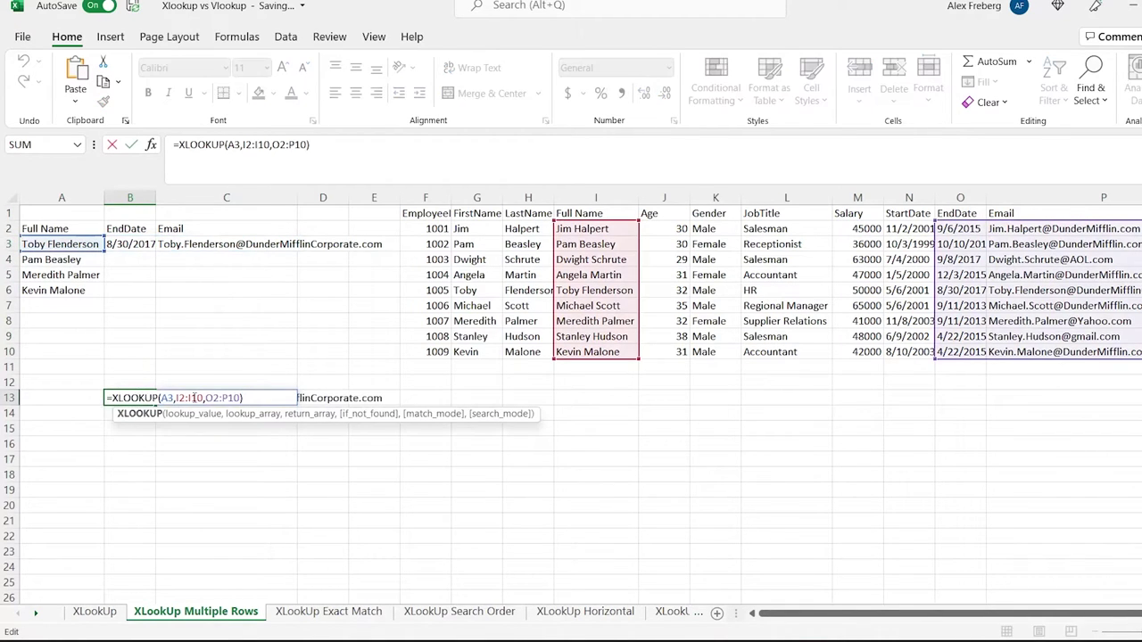
left_click_drag(240, 398, 214, 402)
key("Delete")
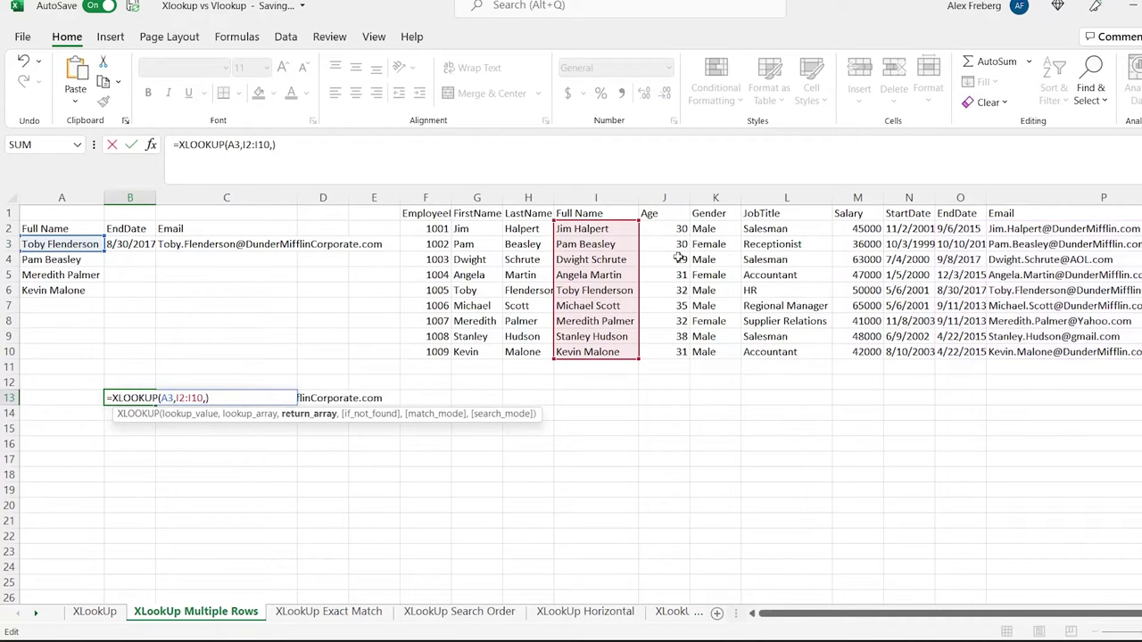
left_click_drag(662, 229, 1030, 352)
key("Return")
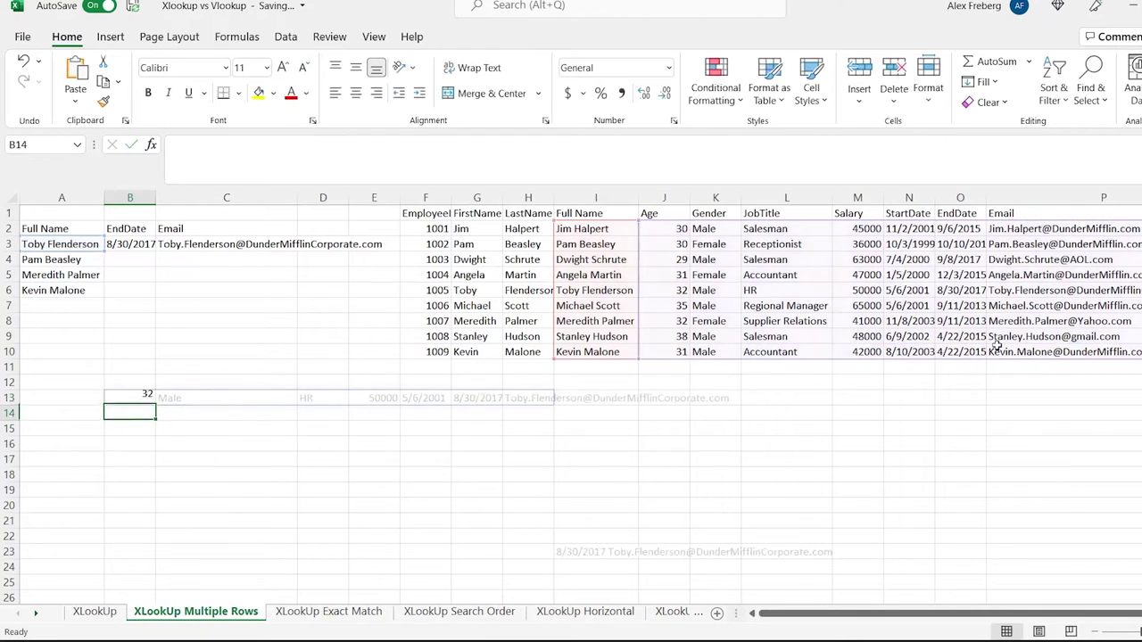
Step: Clear the spilled test lookup results from row 13
left_click_drag(148, 397, 527, 398)
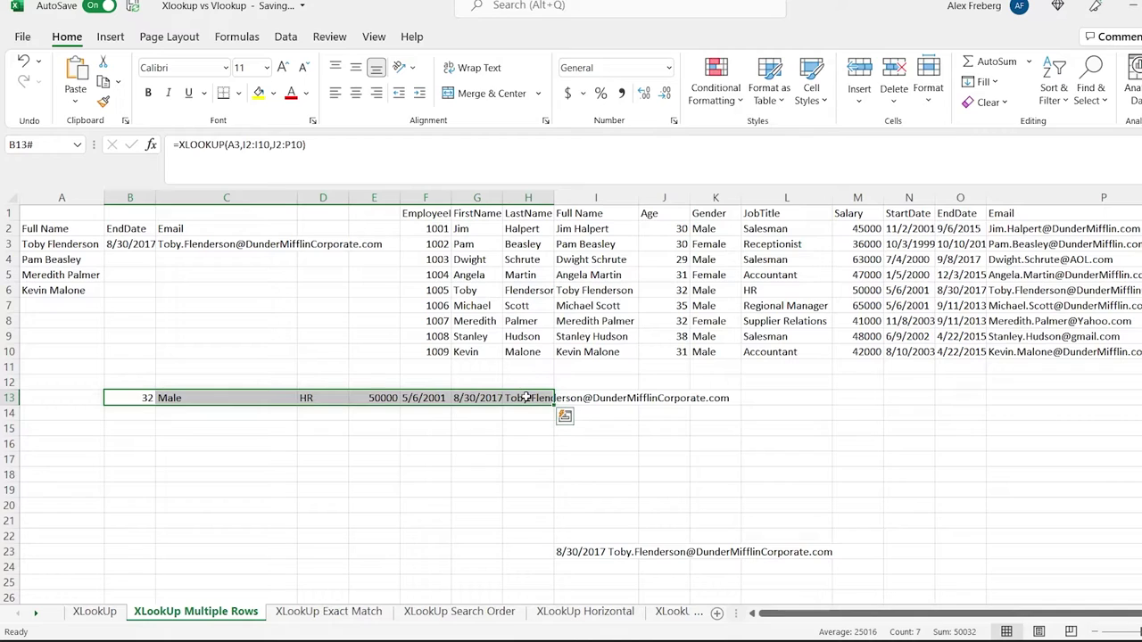
key("Delete")
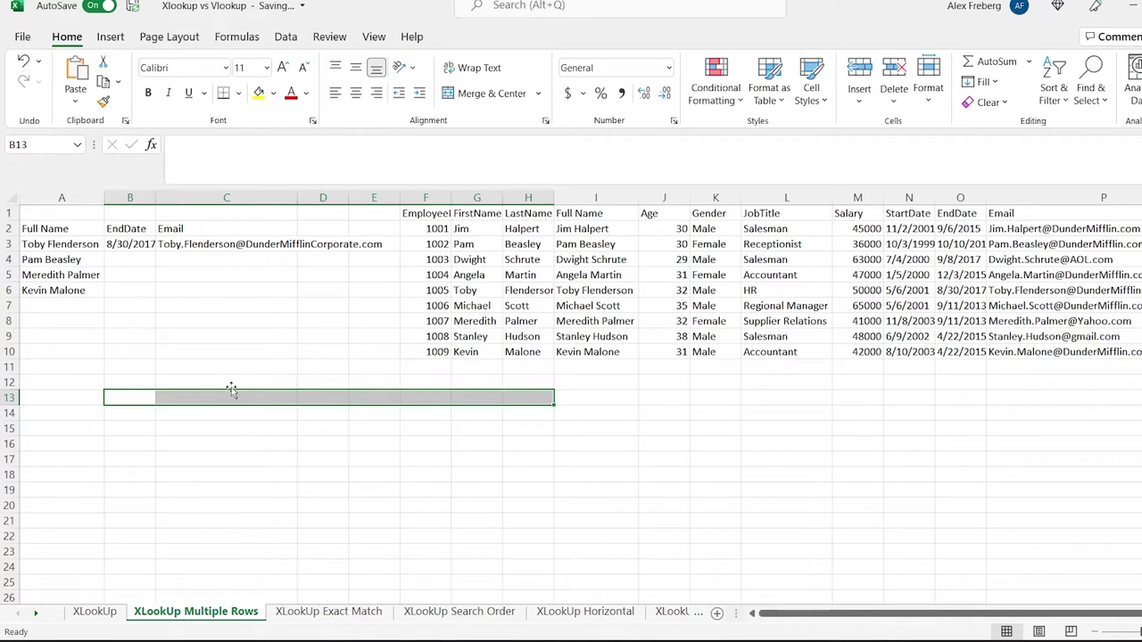
left_click(225, 382)
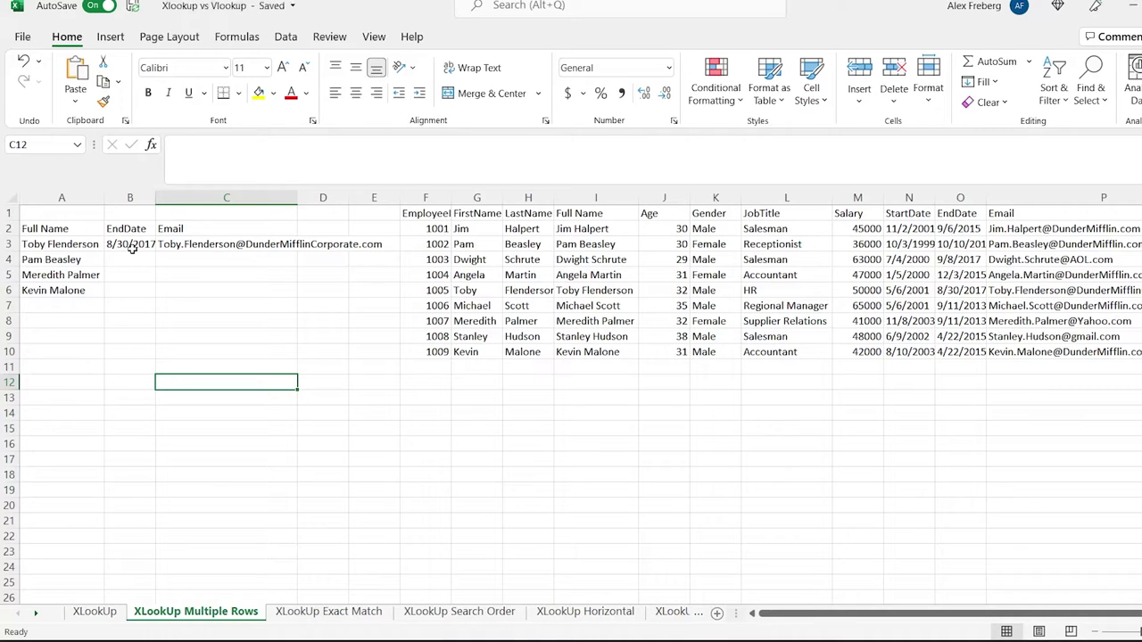
Step: Highlight the Salary, StartDate, EndDate and Email columns and a name in Full Name
left_click(857, 197)
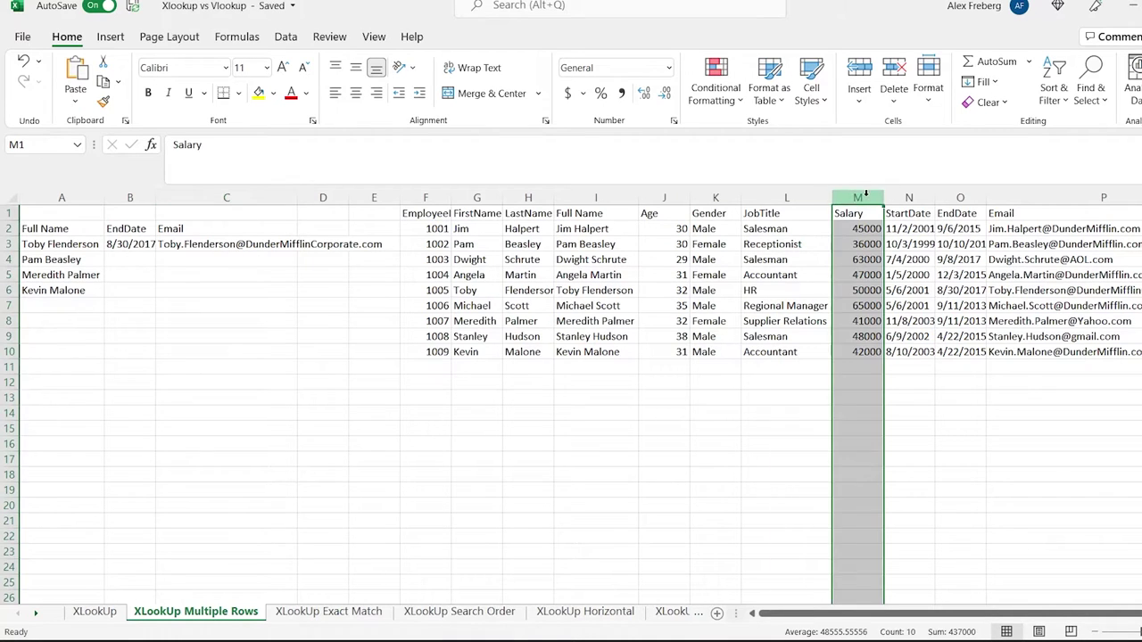
left_click(907, 197)
left_click(958, 197)
left_click(1052, 197)
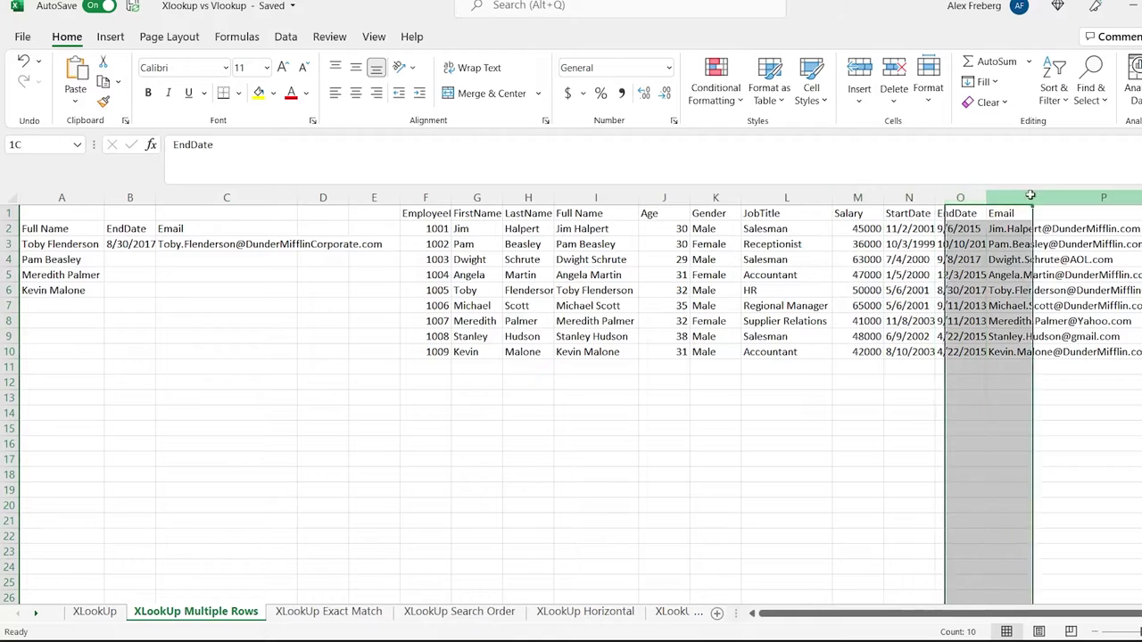
left_click(620, 230)
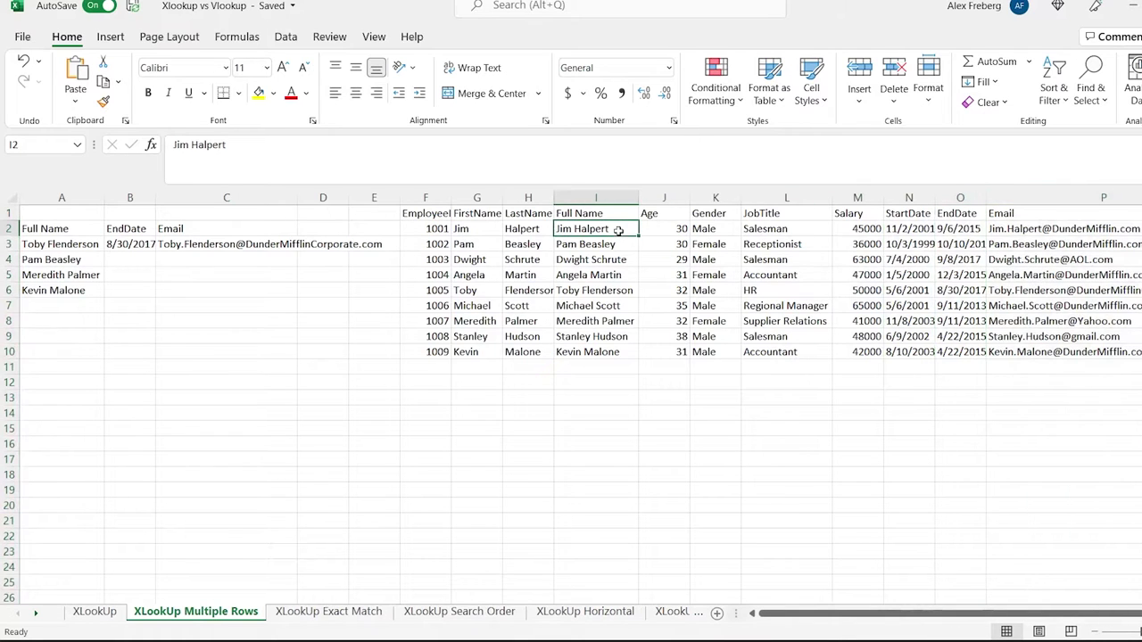
Step: Fill B3's EndDate-and-Email lookup down through B6 for the remaining three names
left_click(123, 242)
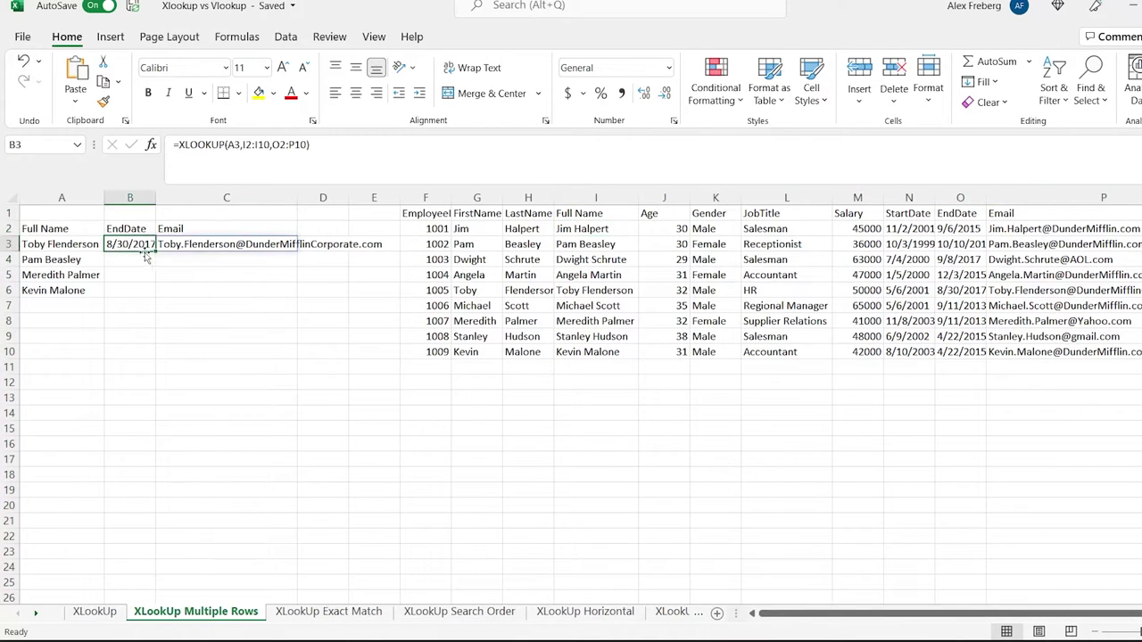
left_click_drag(155, 252, 143, 296)
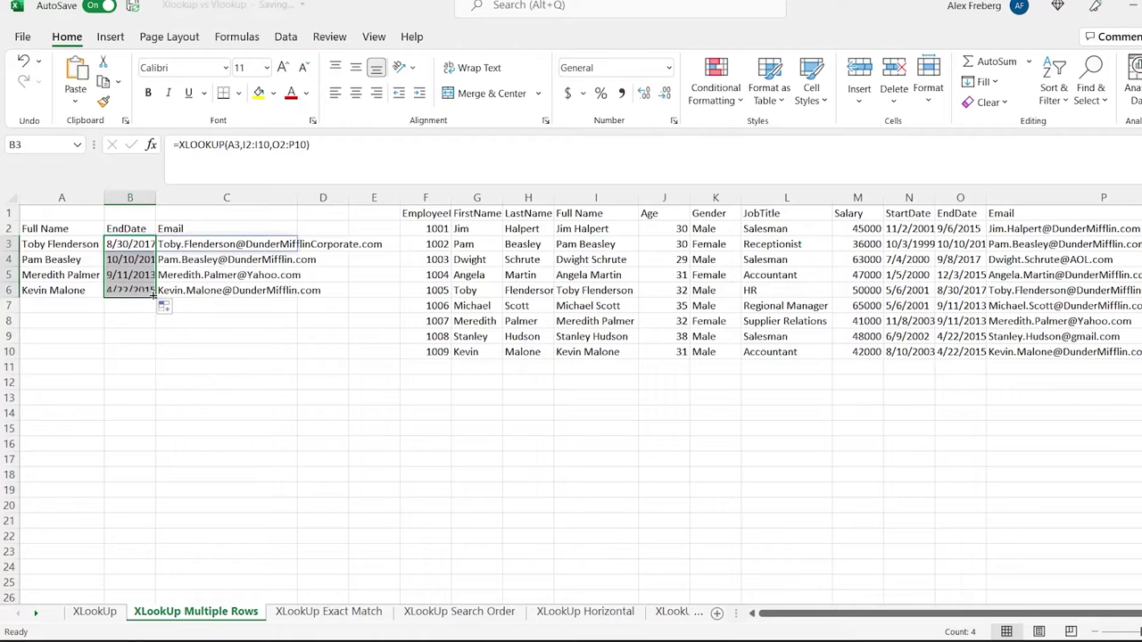
left_click(142, 322)
left_click(344, 614)
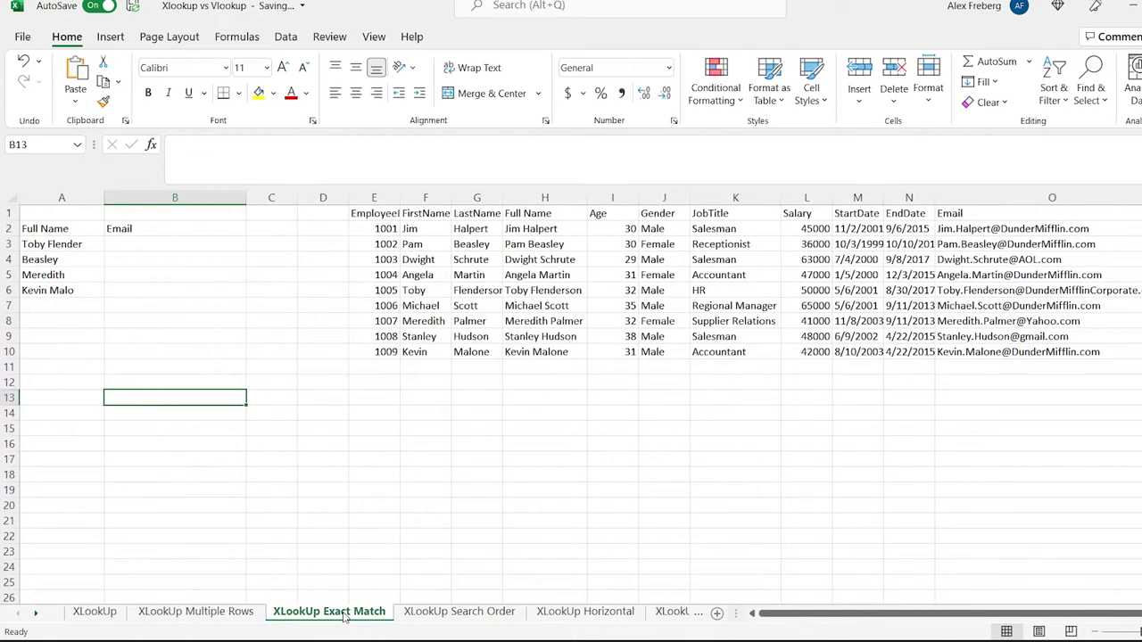
Step: Enter =XLOOKUP(A3,H2:H10,O2:O10,"Not Found") in B3, showing Not Found for the misspelled name
double_click(176, 244)
type("=")
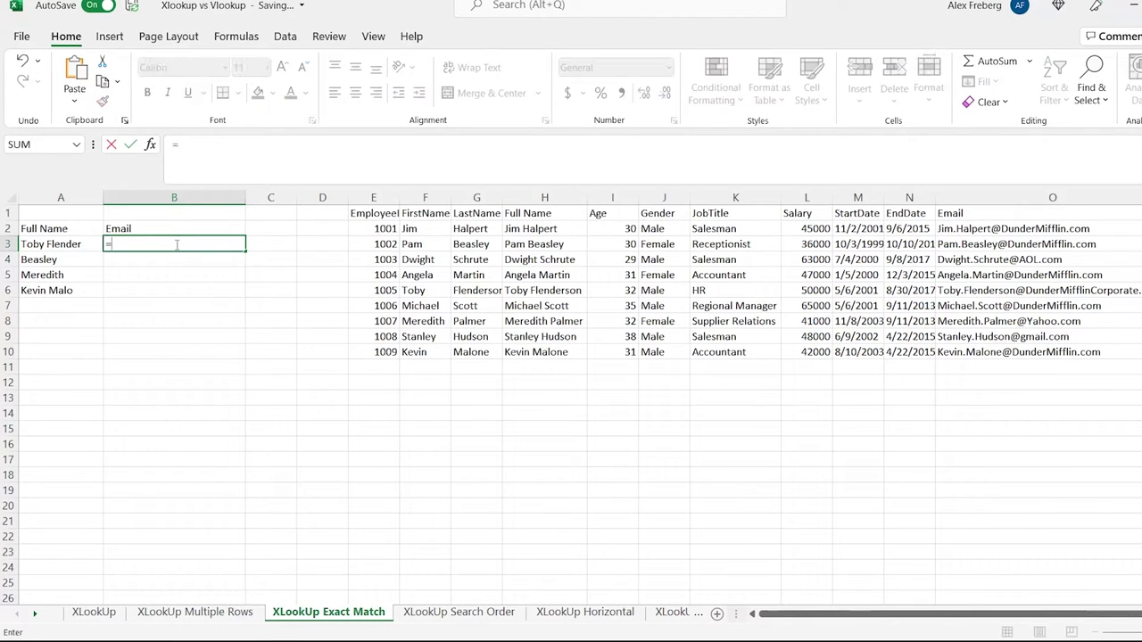
type("xl")
key("Tab")
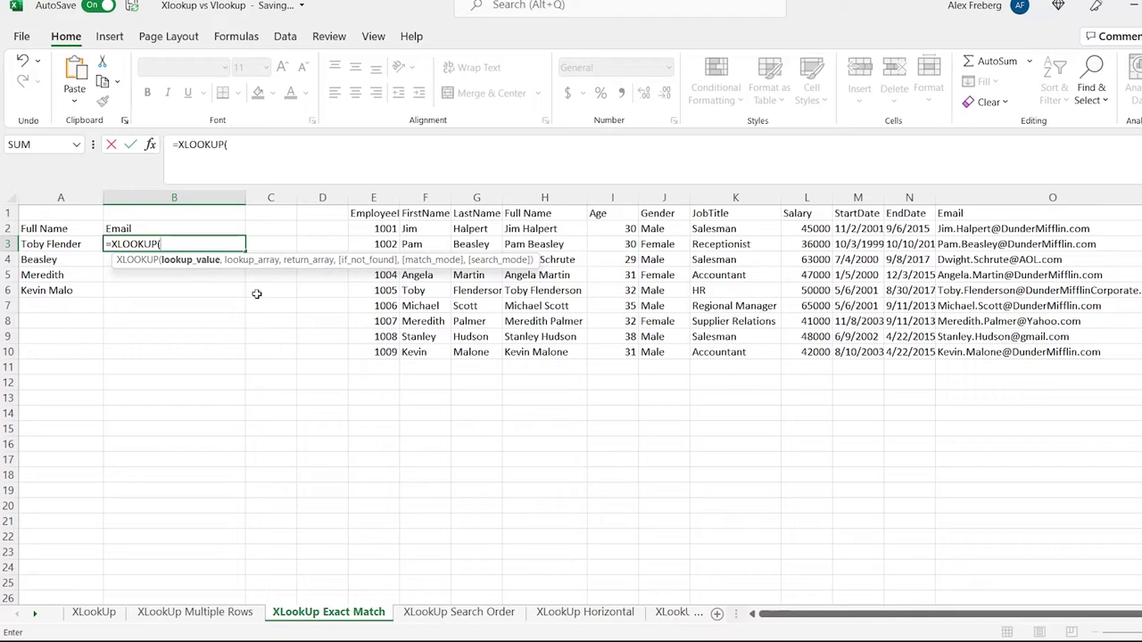
left_click(80, 244)
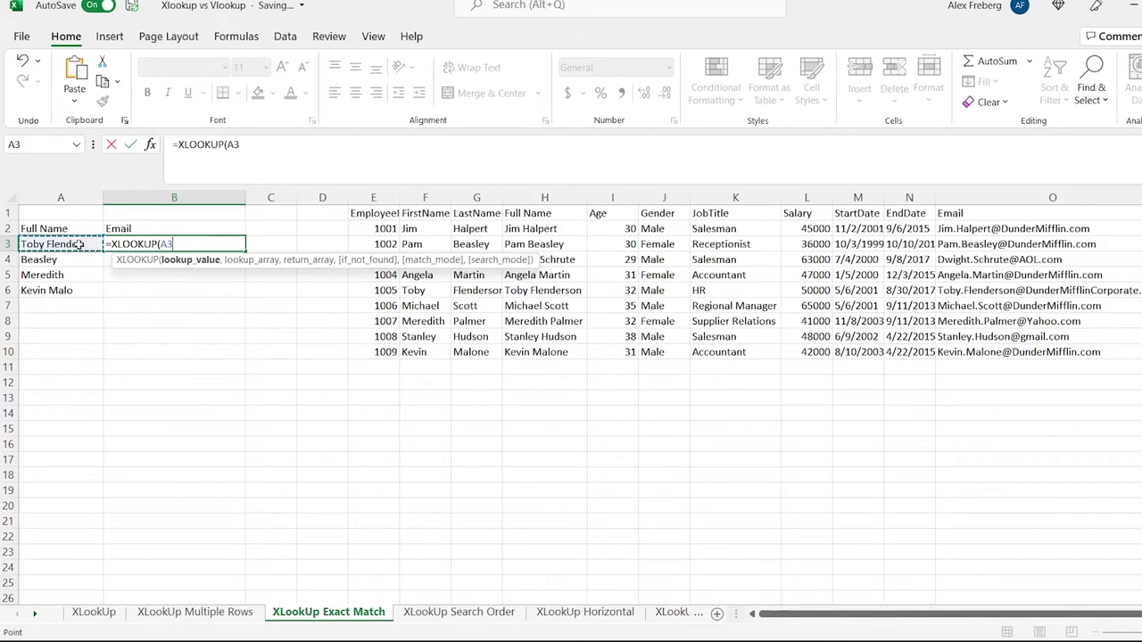
type(",")
left_click(549, 229)
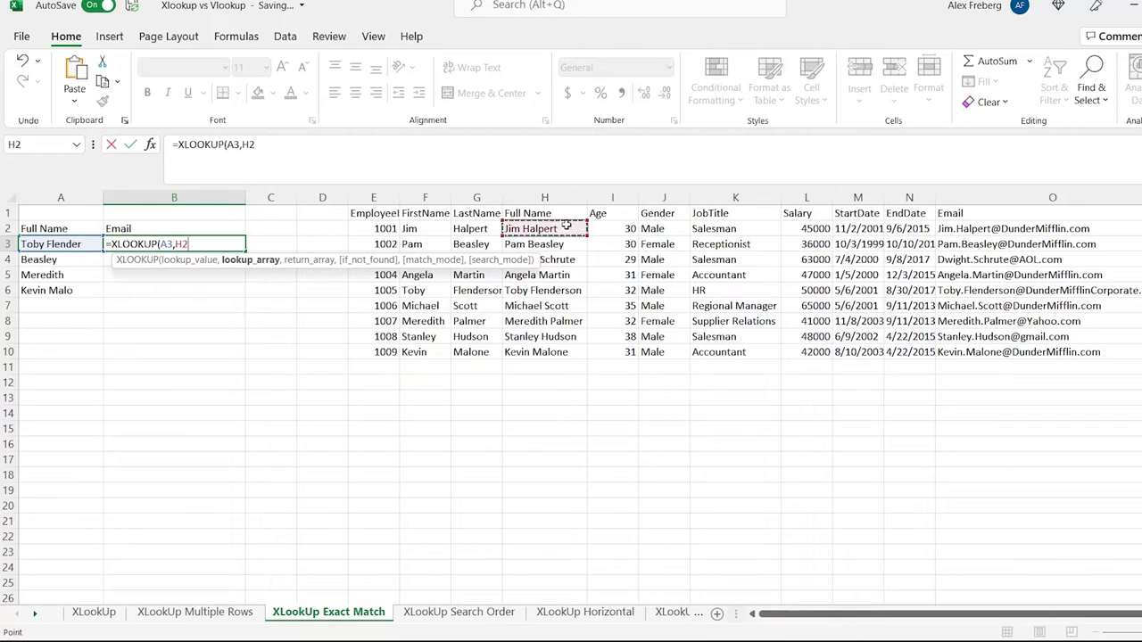
left_click_drag(544, 364, 555, 354)
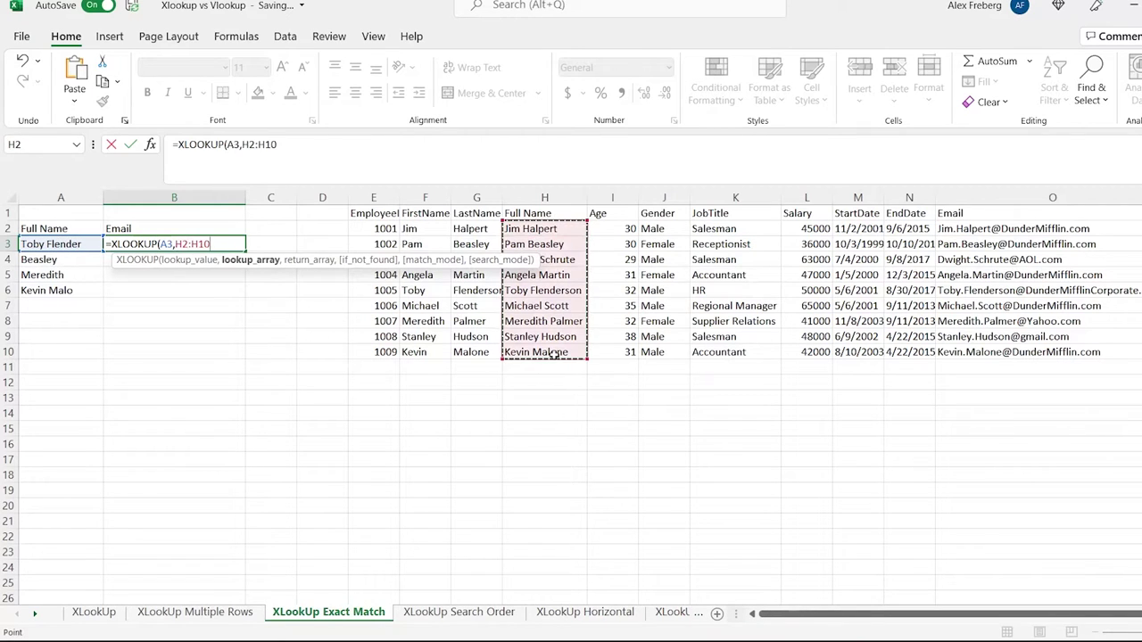
type(",")
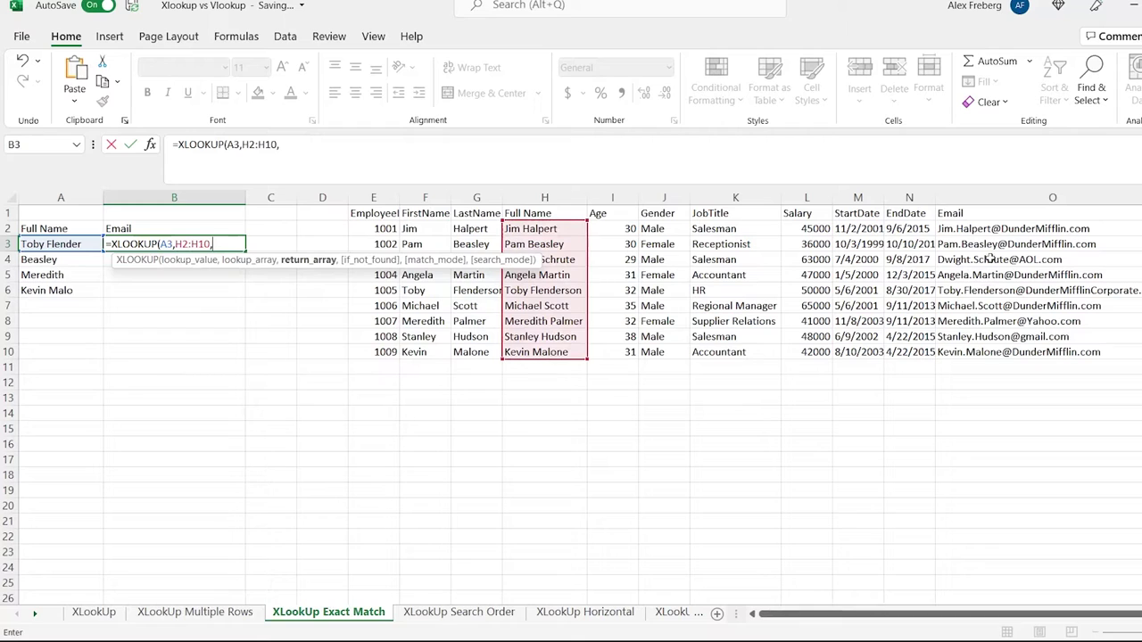
left_click(982, 227)
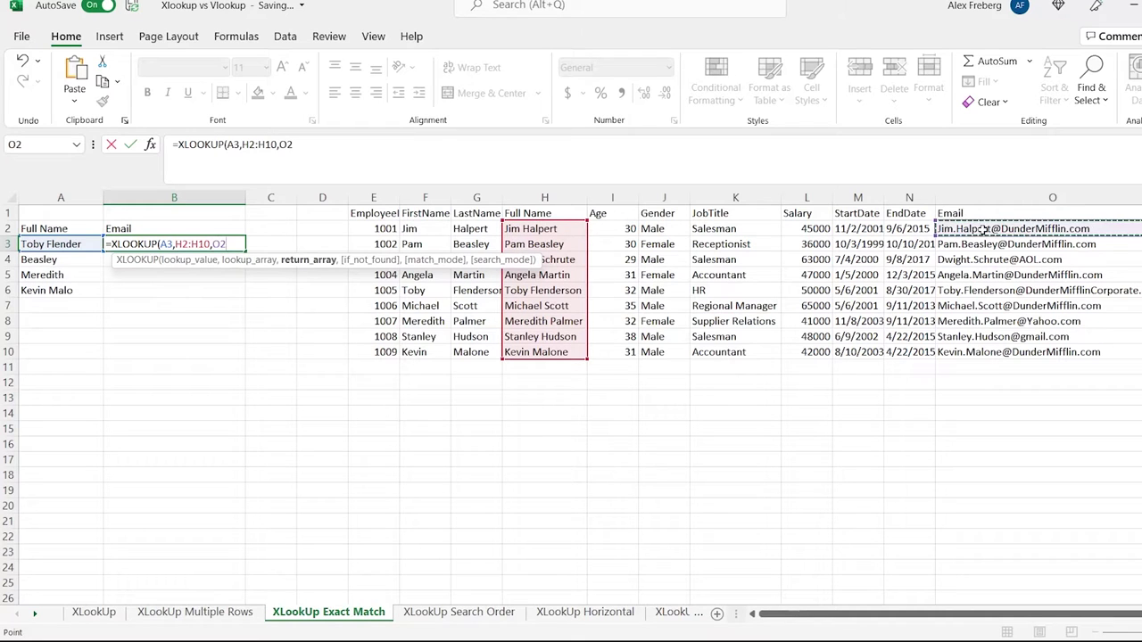
left_click(983, 350, "shift")
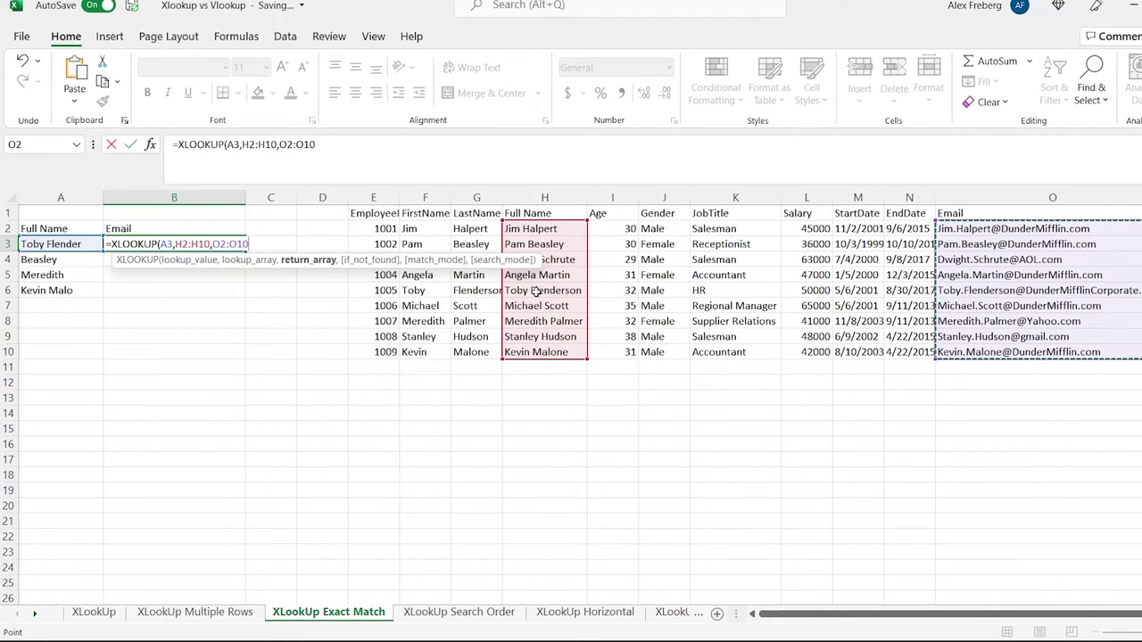
type(",")
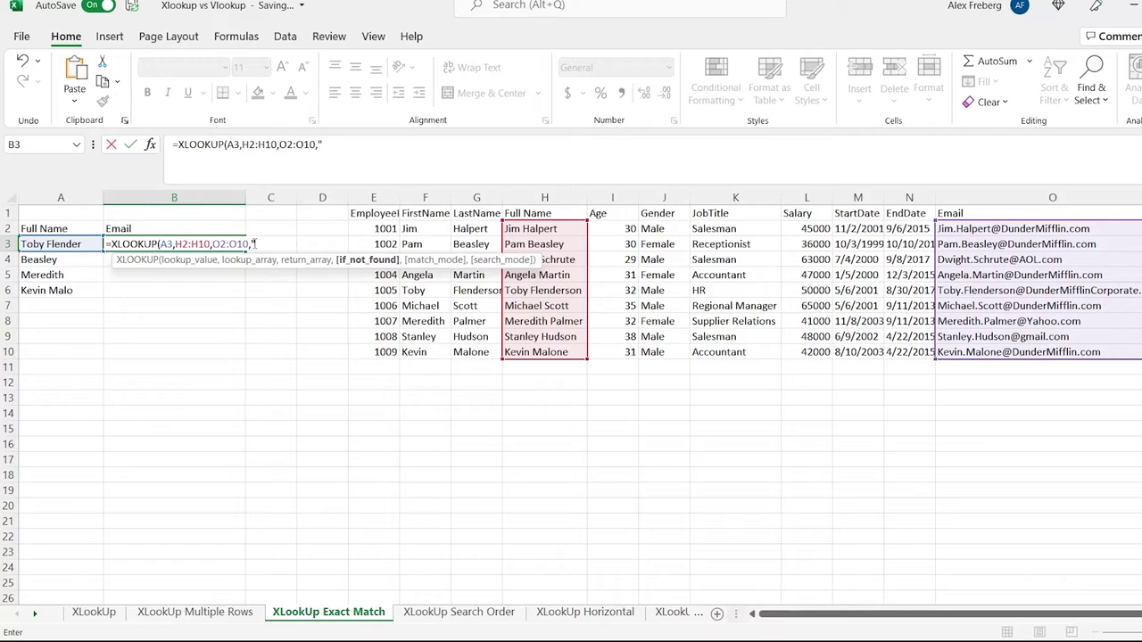
type("Found\"")
key("Return")
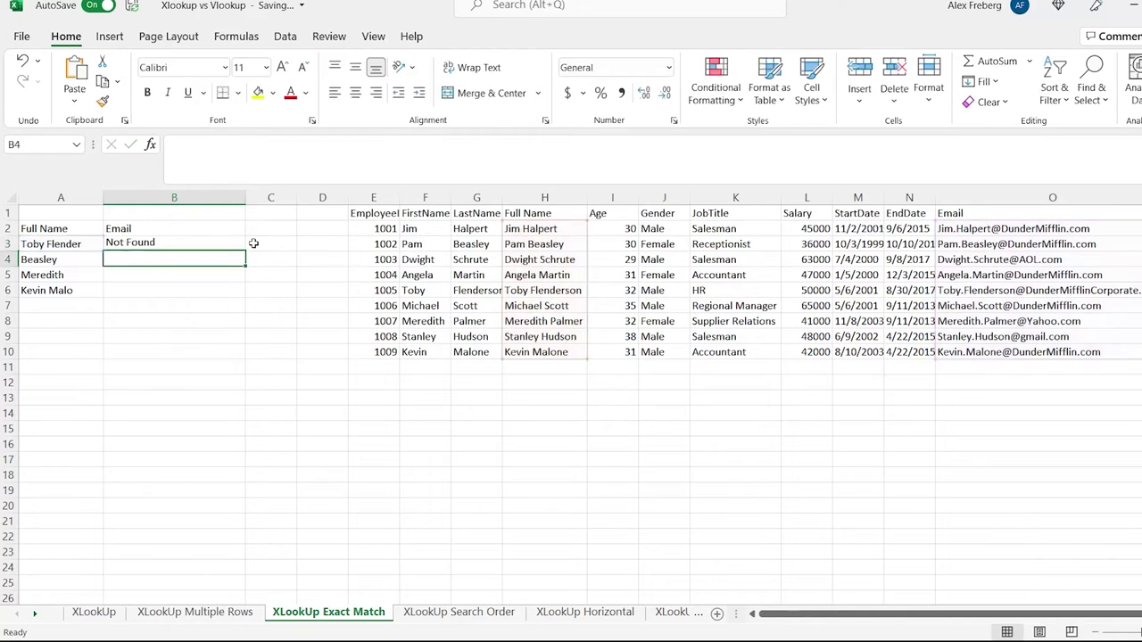
left_click(69, 244)
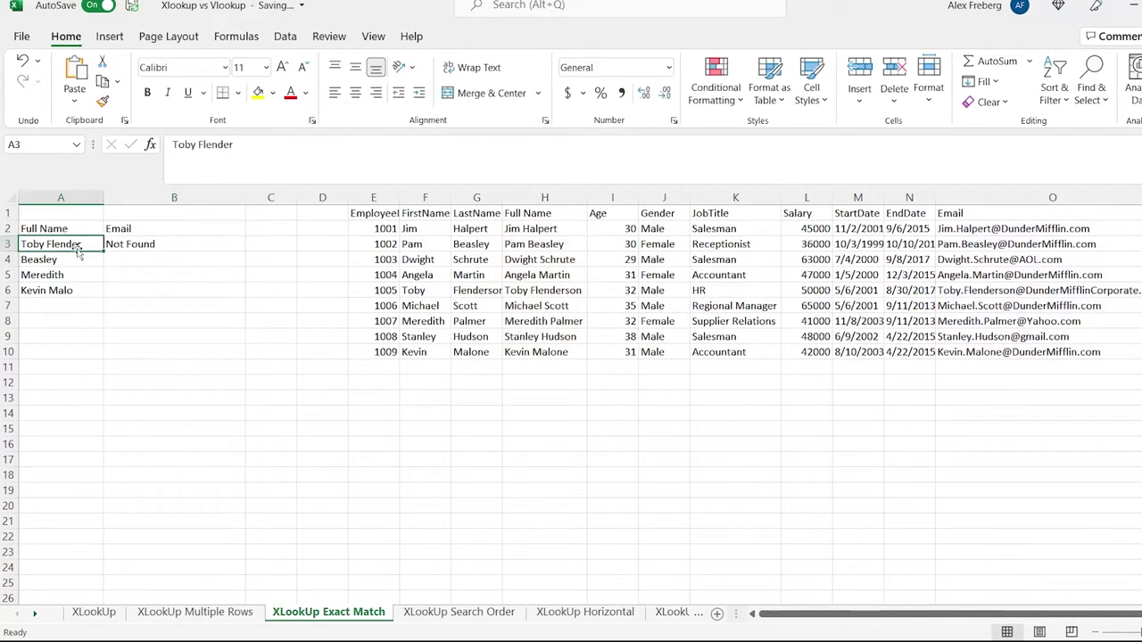
left_click(138, 245)
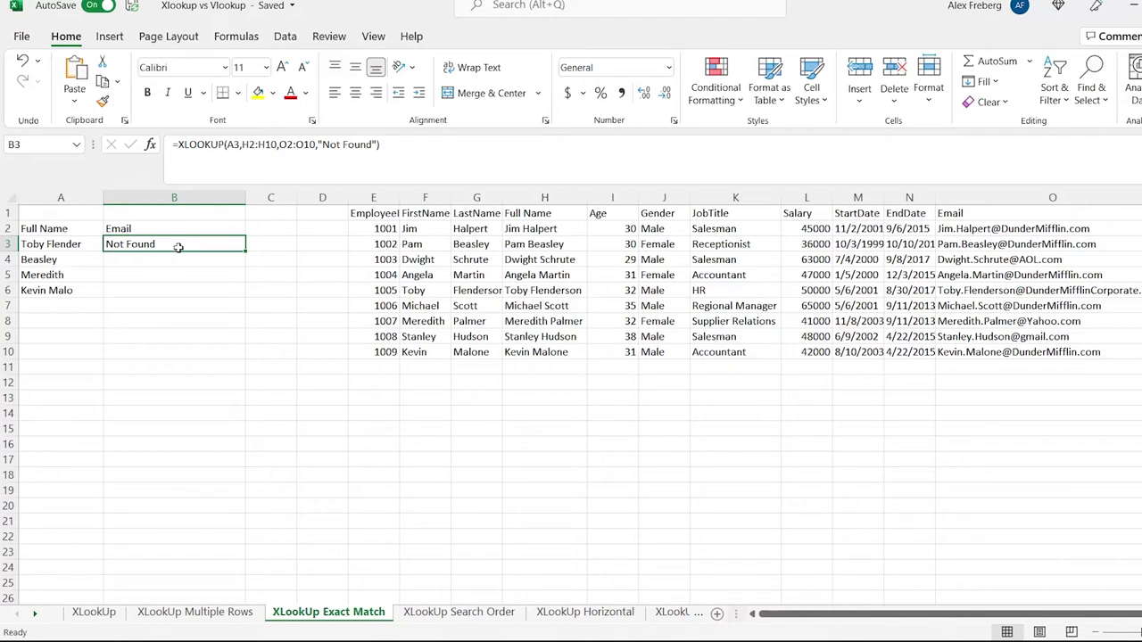
key("Return")
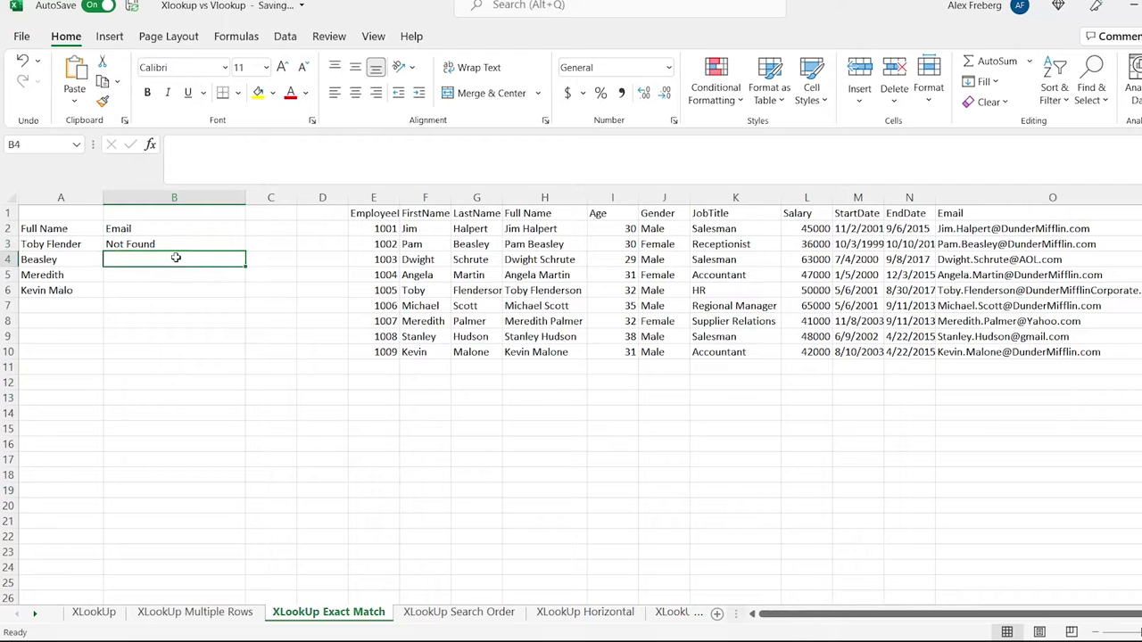
left_click(178, 242)
left_click(404, 144)
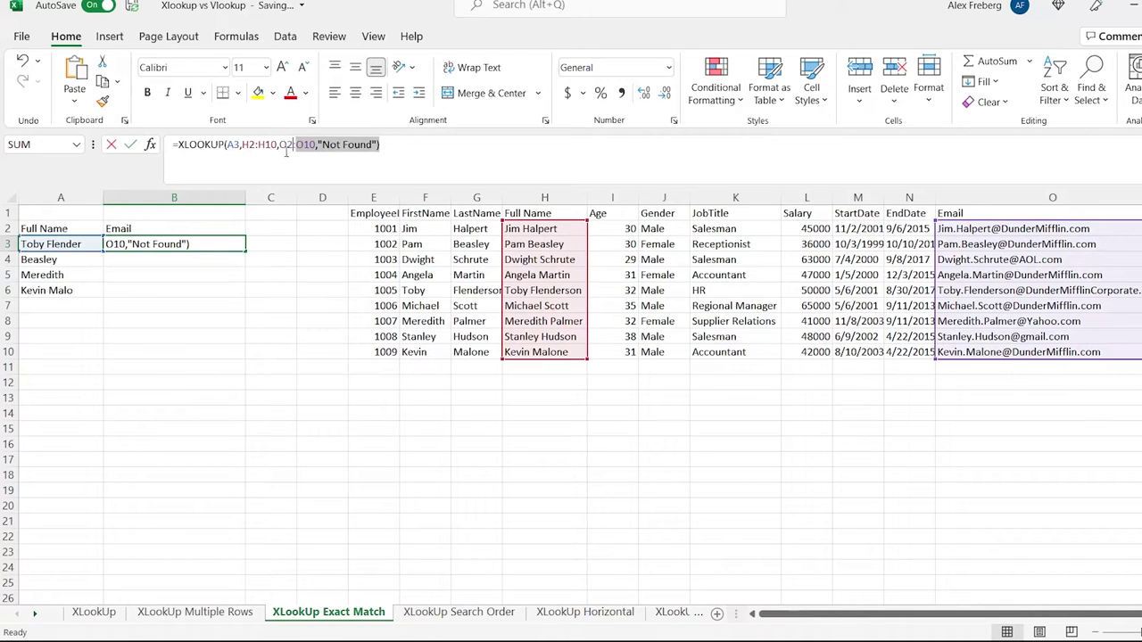
key("Escape")
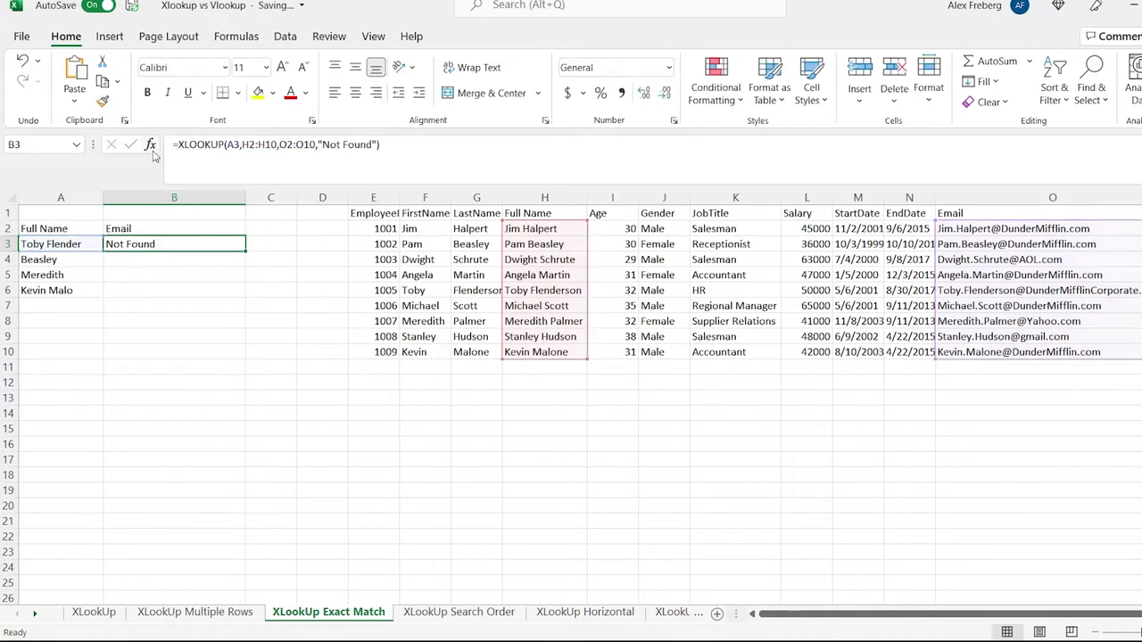
left_click(148, 258)
Step: Paste the lookup into B4 and add match mode 2 (wildcard character match)
left_click(225, 158)
key("ctrl+v")
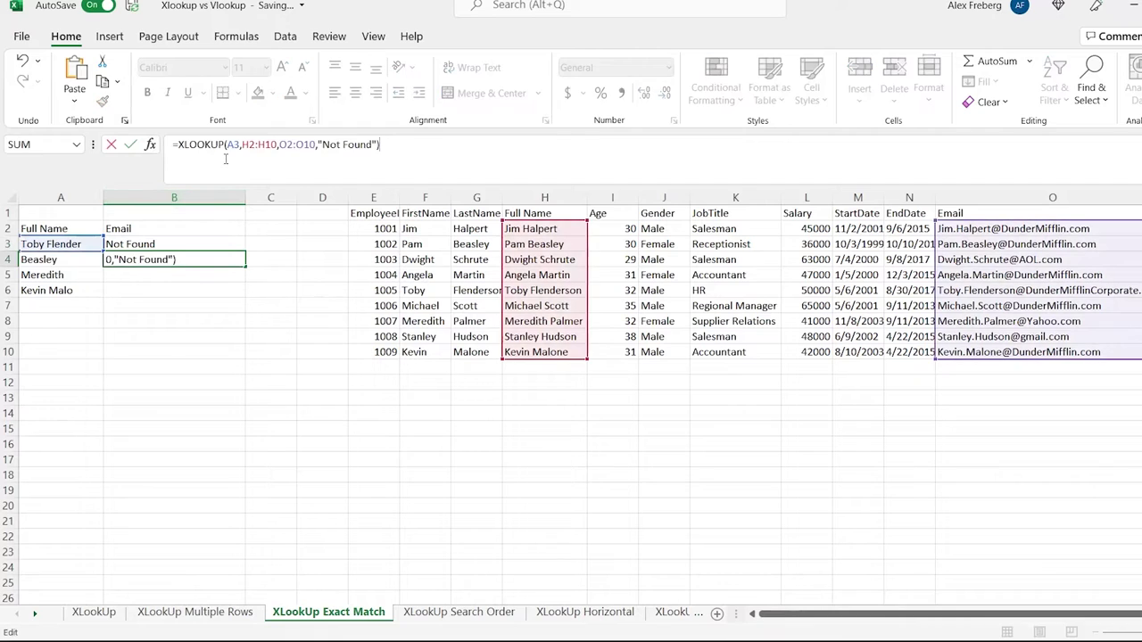
key("BackSpace")
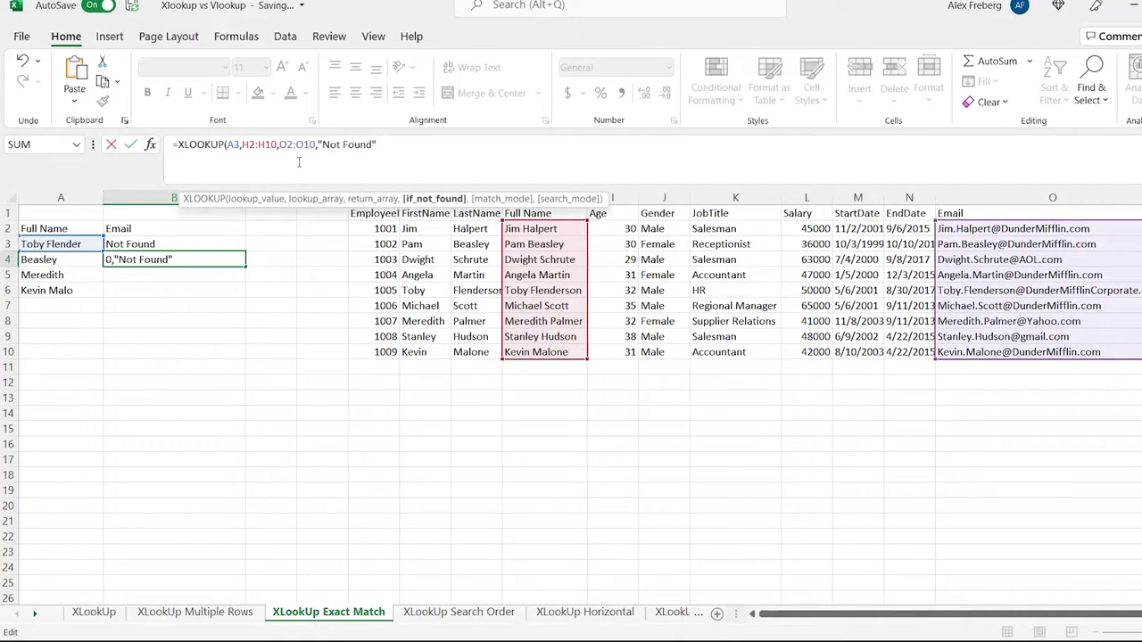
type(",")
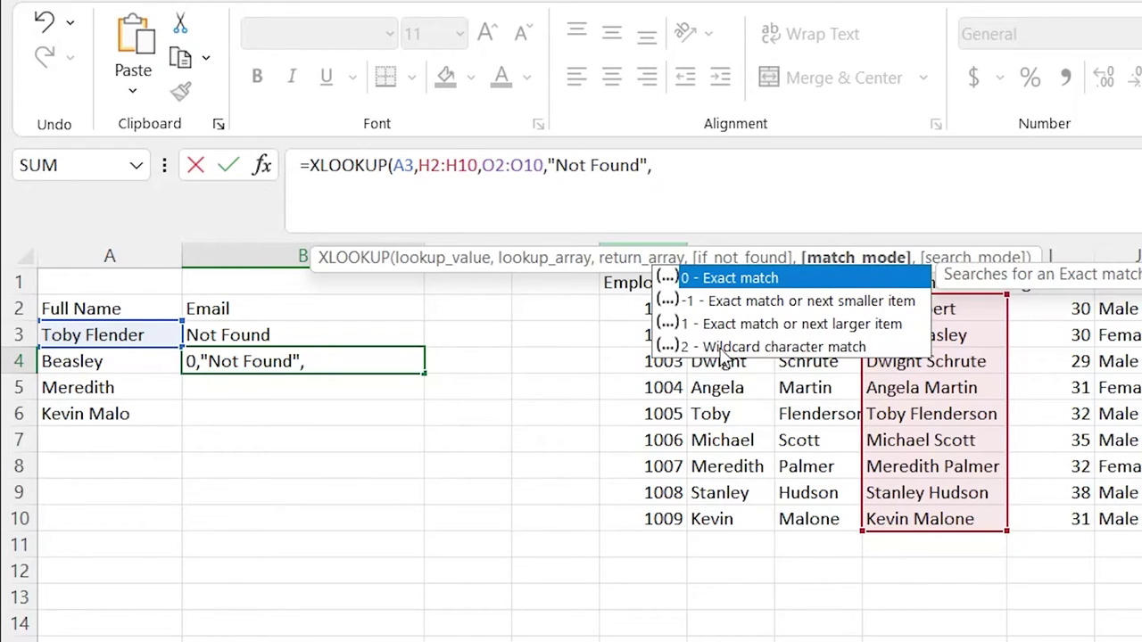
double_click(750, 349)
type(")")
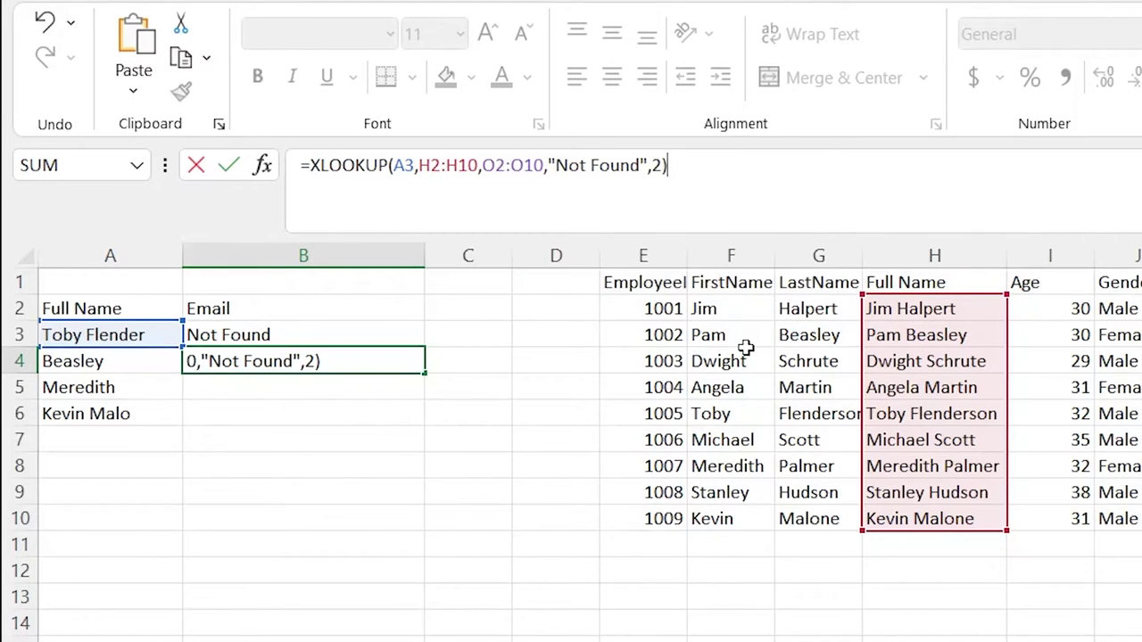
key("Return")
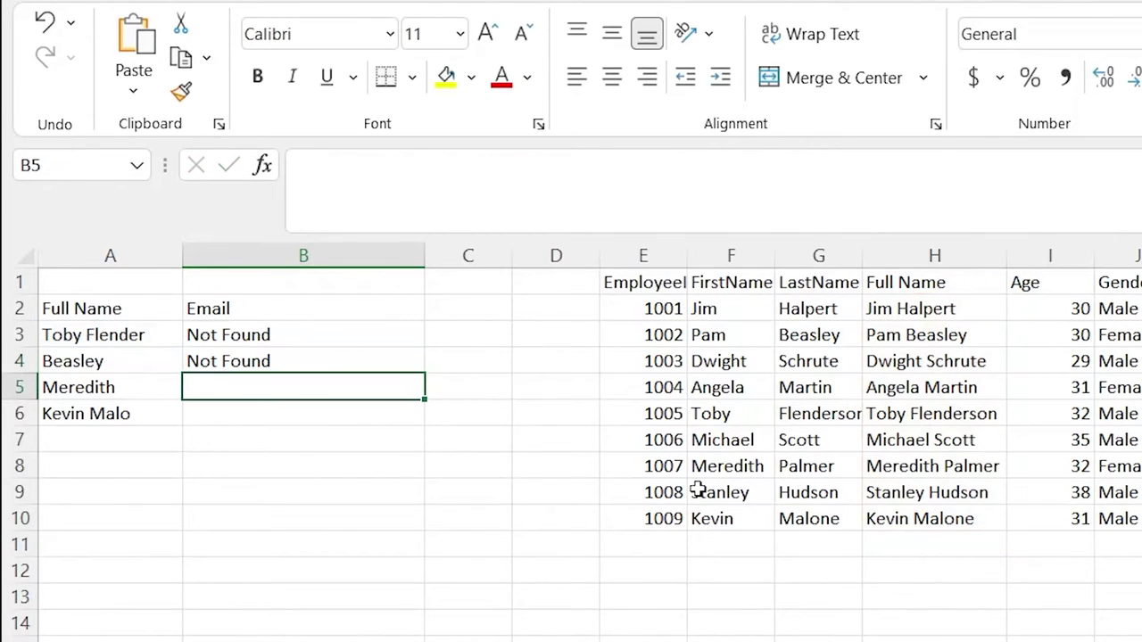
Step: Change B4's lookup value from A3 to A4
left_click(407, 357)
left_click(416, 166)
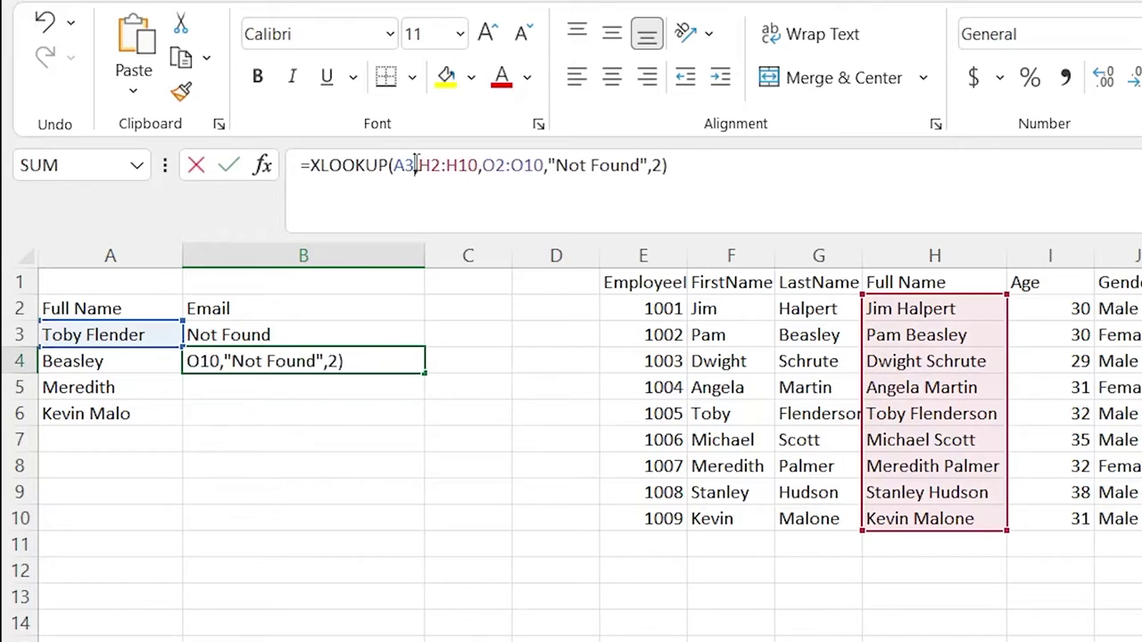
key("BackSpace")
type("4")
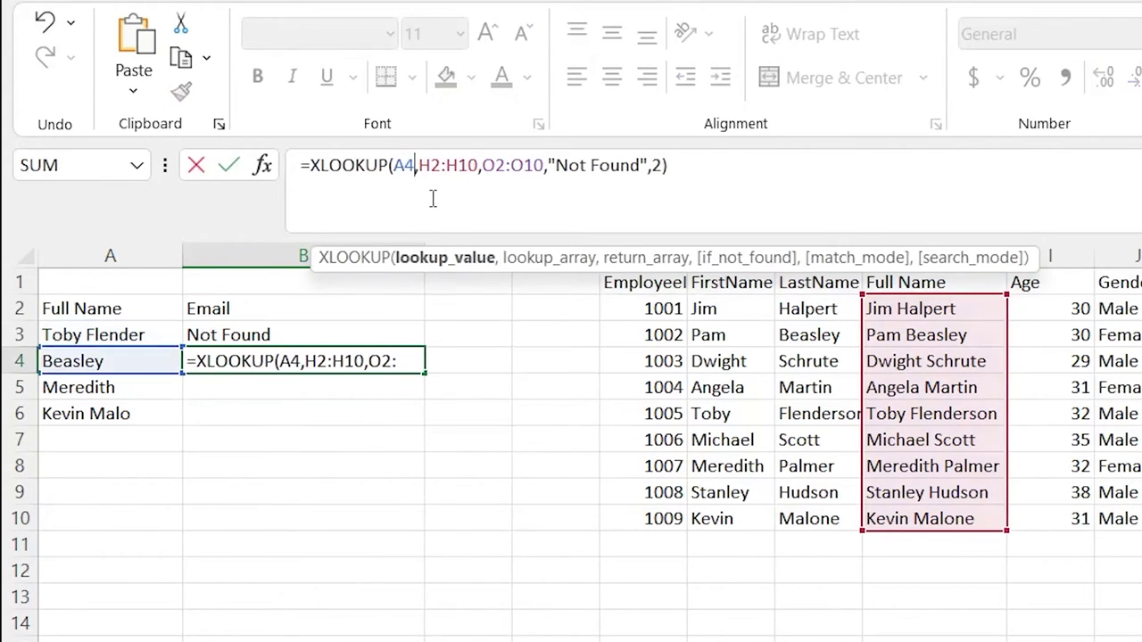
key("Return")
left_click(298, 357)
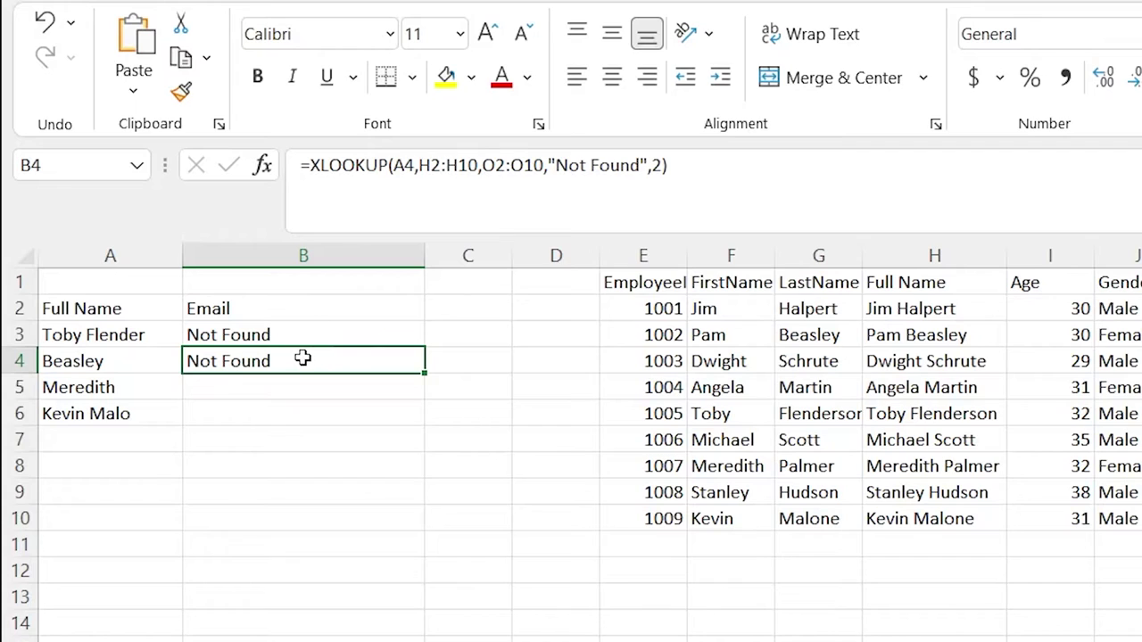
Step: Prefix the lookup value with "*"& so B4 matches names ending in A4's text
left_click(399, 176)
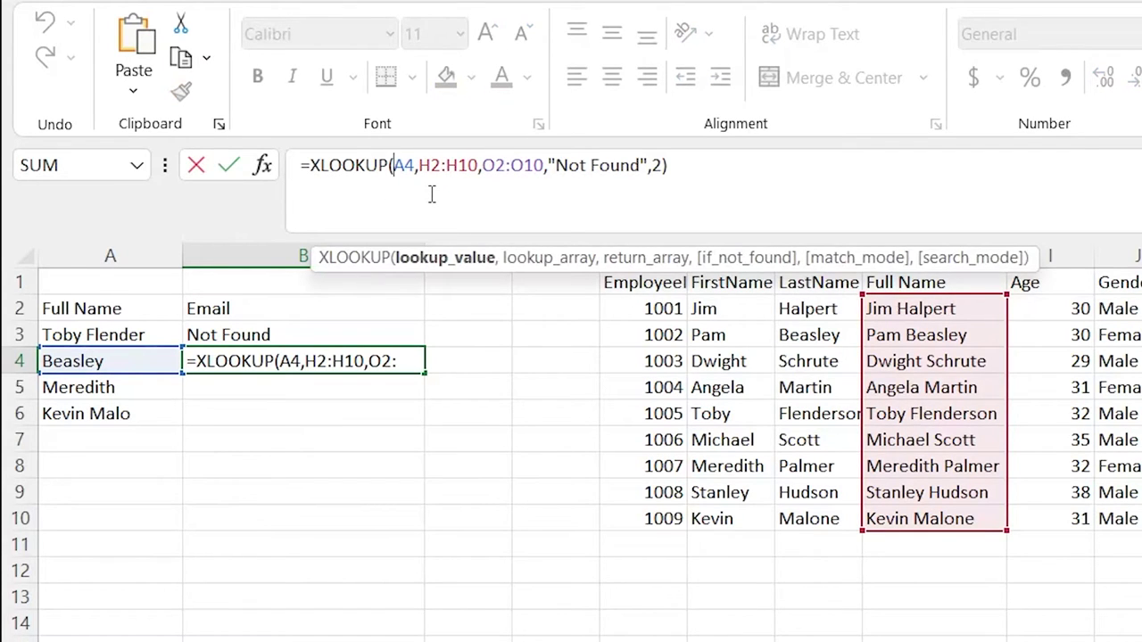
left_click(393, 165)
type("\"")
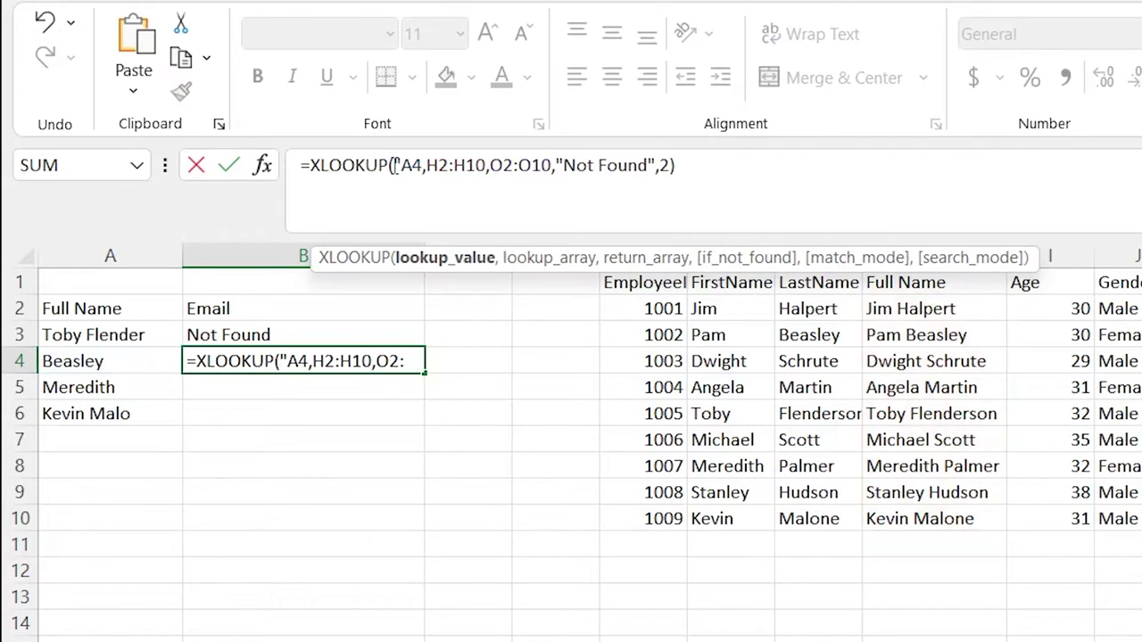
type("*")
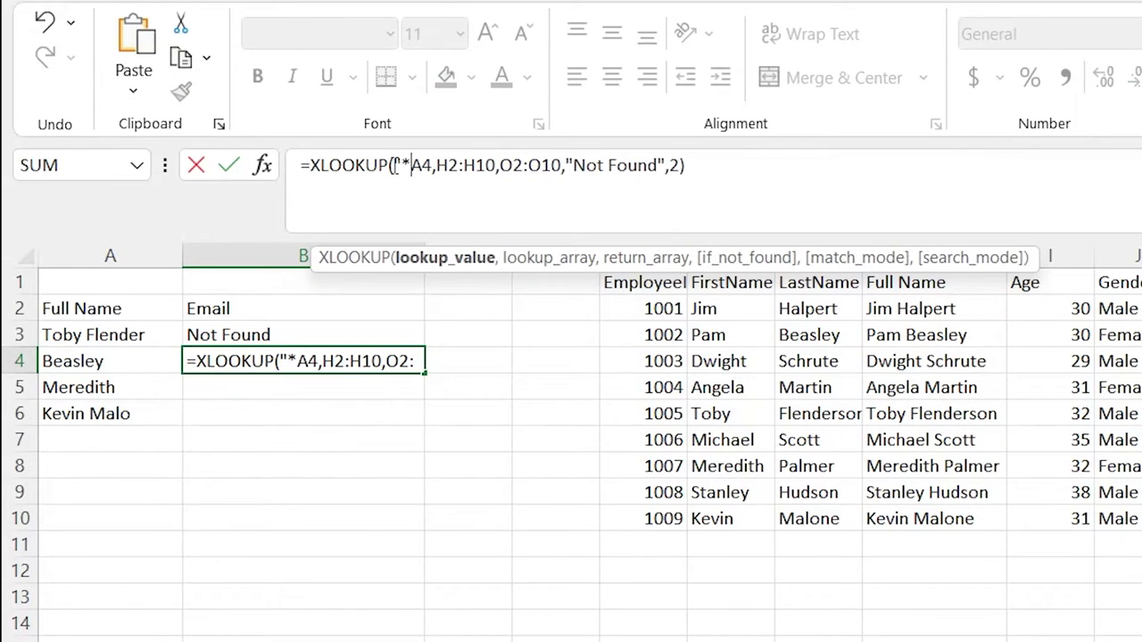
type("\"")
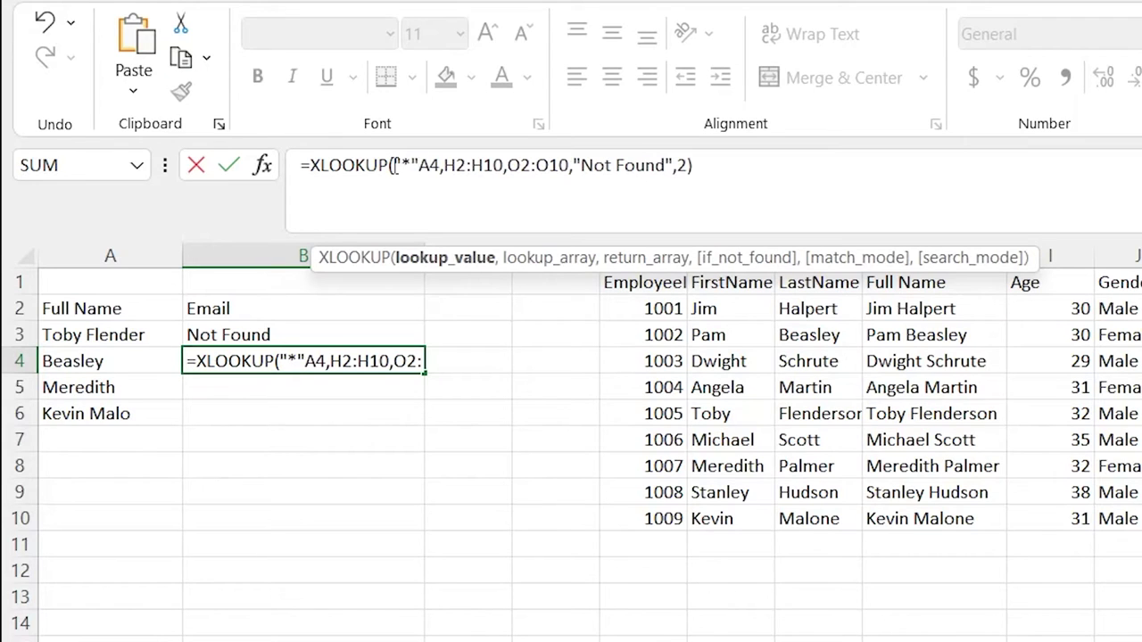
type("&")
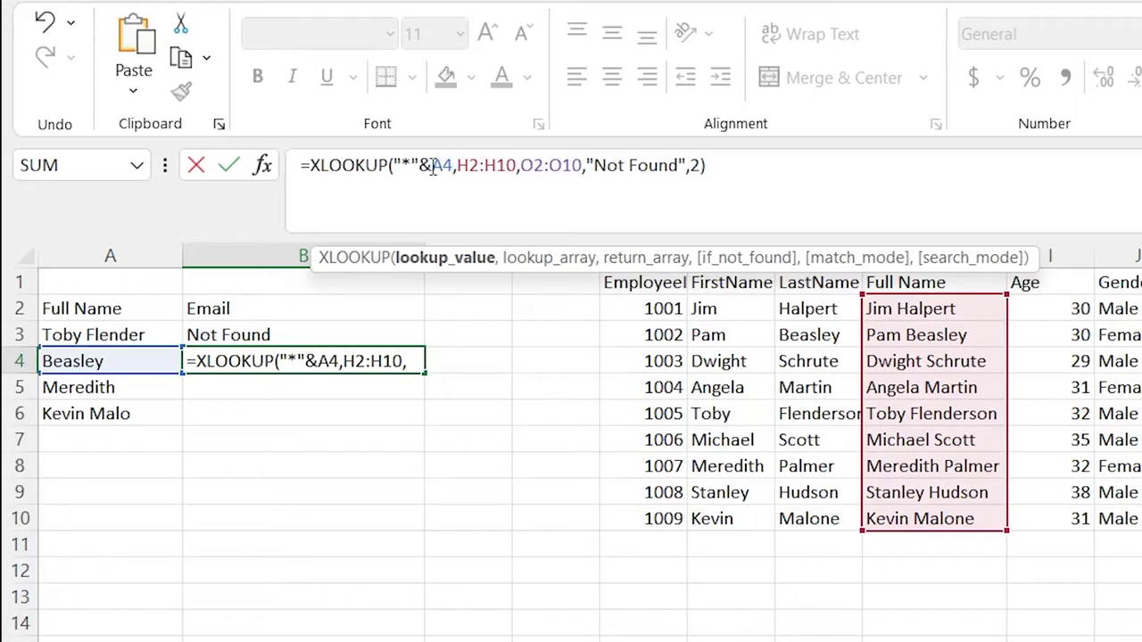
left_click_drag(432, 166, 394, 169)
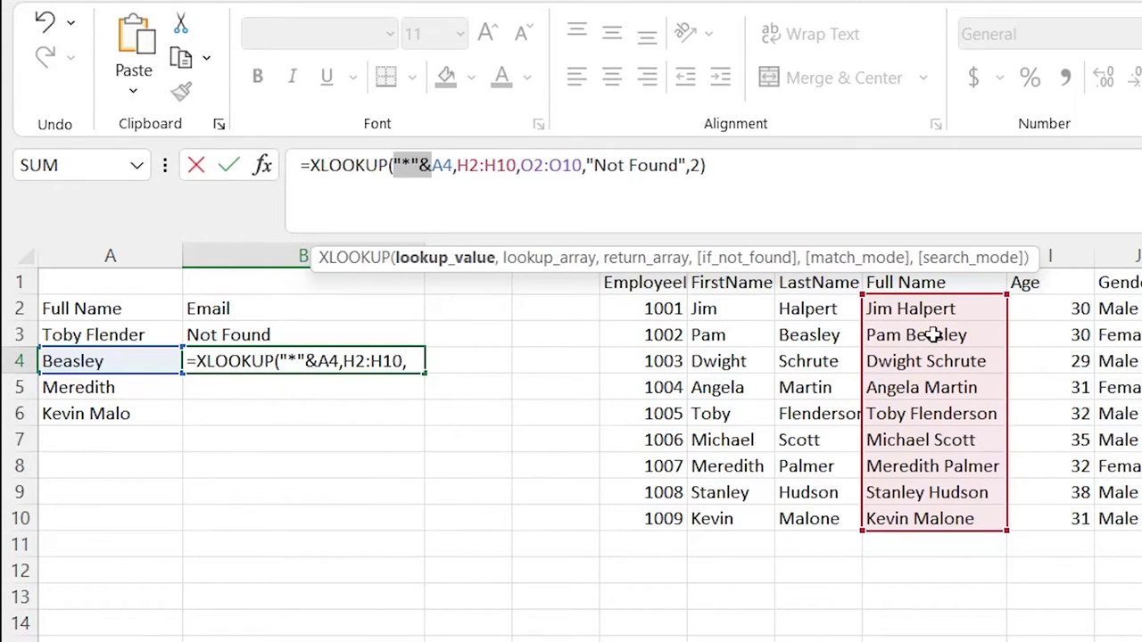
left_click(725, 169)
key("Return")
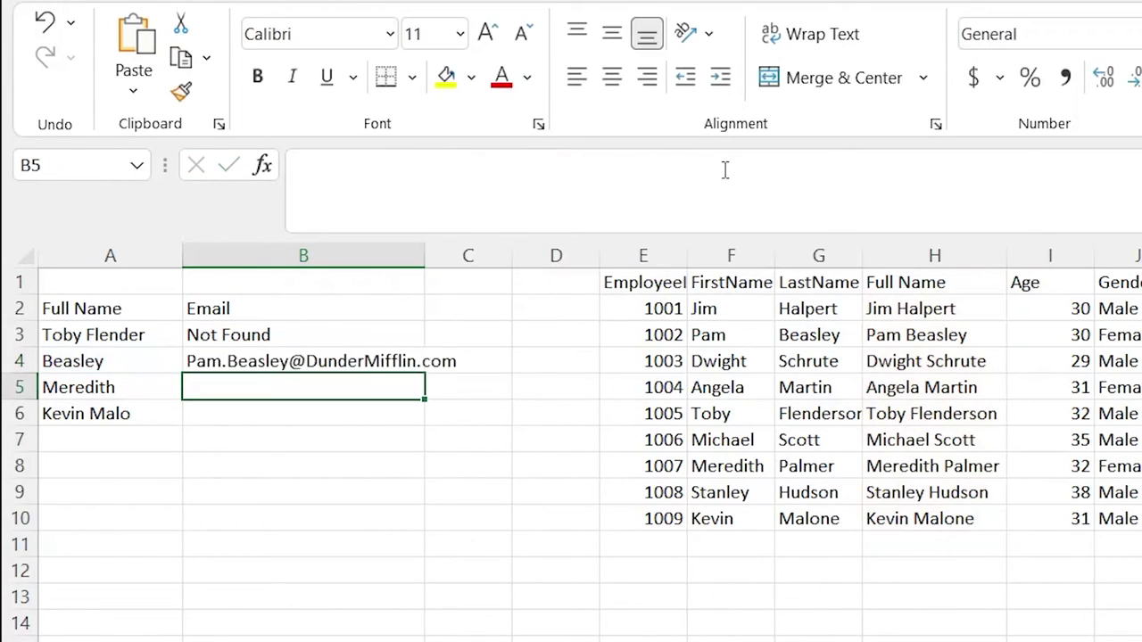
left_click(354, 361)
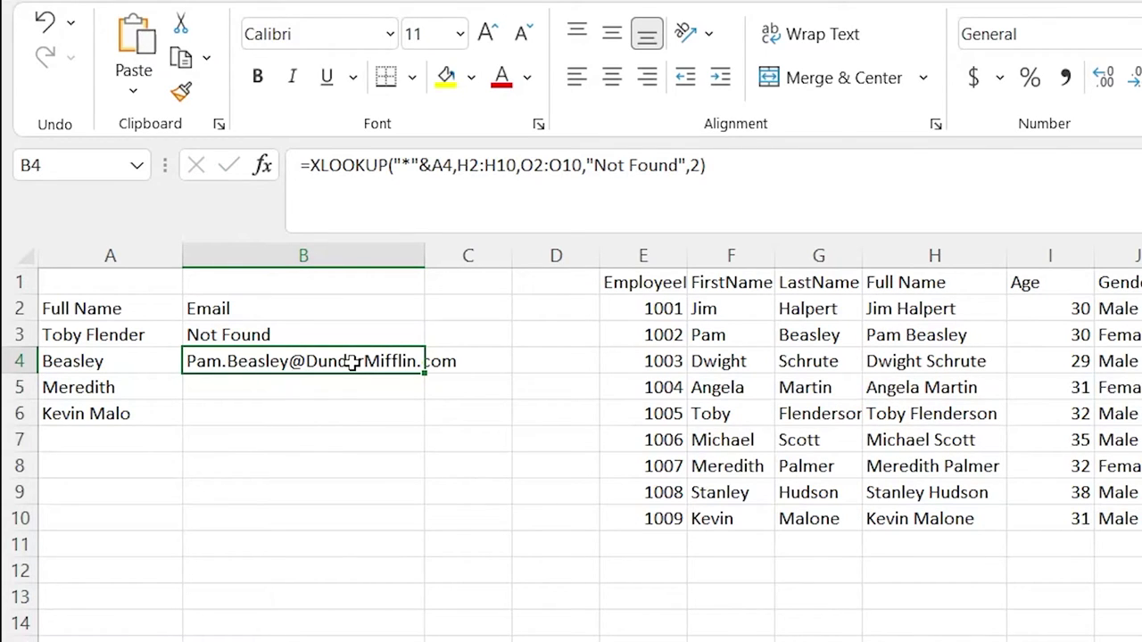
Step: Fill B4 down to B6, then change B5's lookup value to a starts-with A5&"*" match
left_click_drag(424, 373, 420, 418)
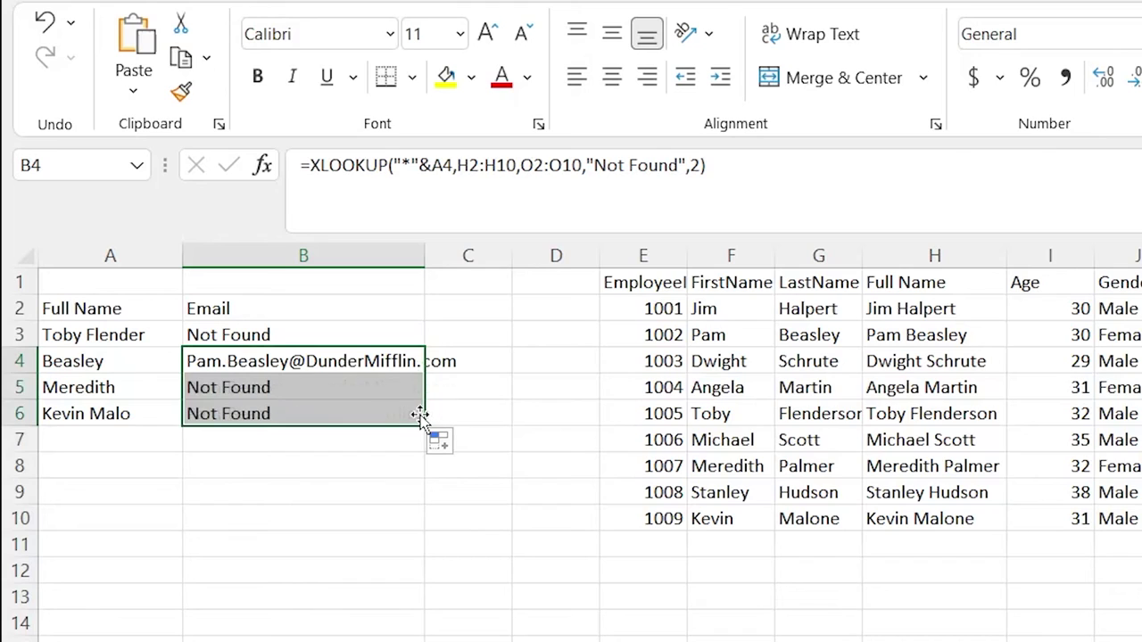
left_click(257, 388)
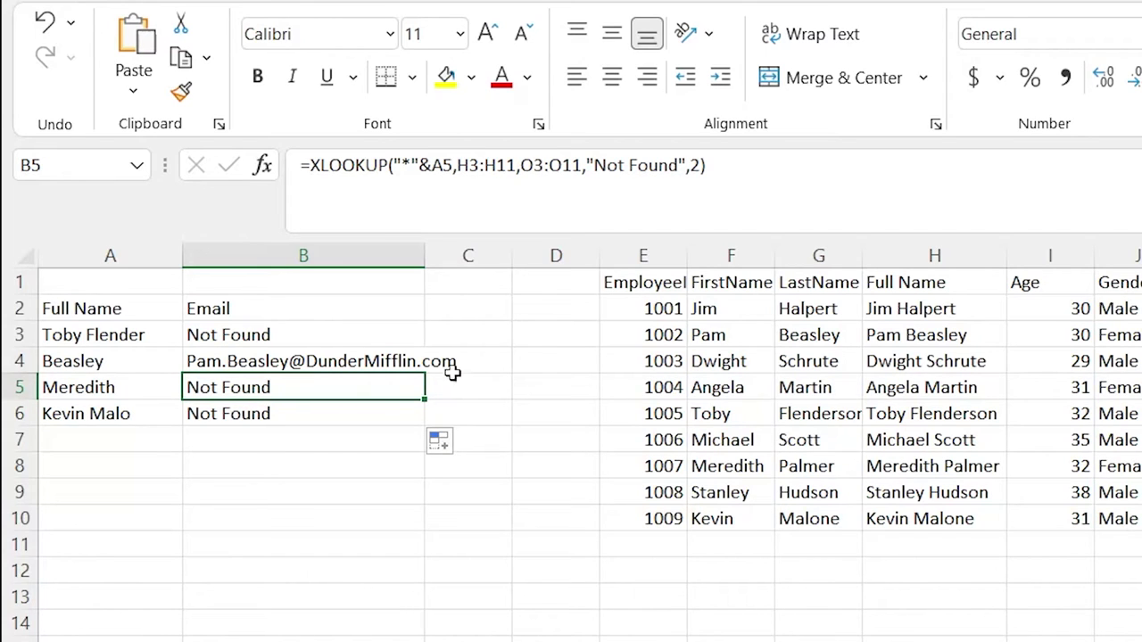
left_click_drag(435, 166, 394, 165)
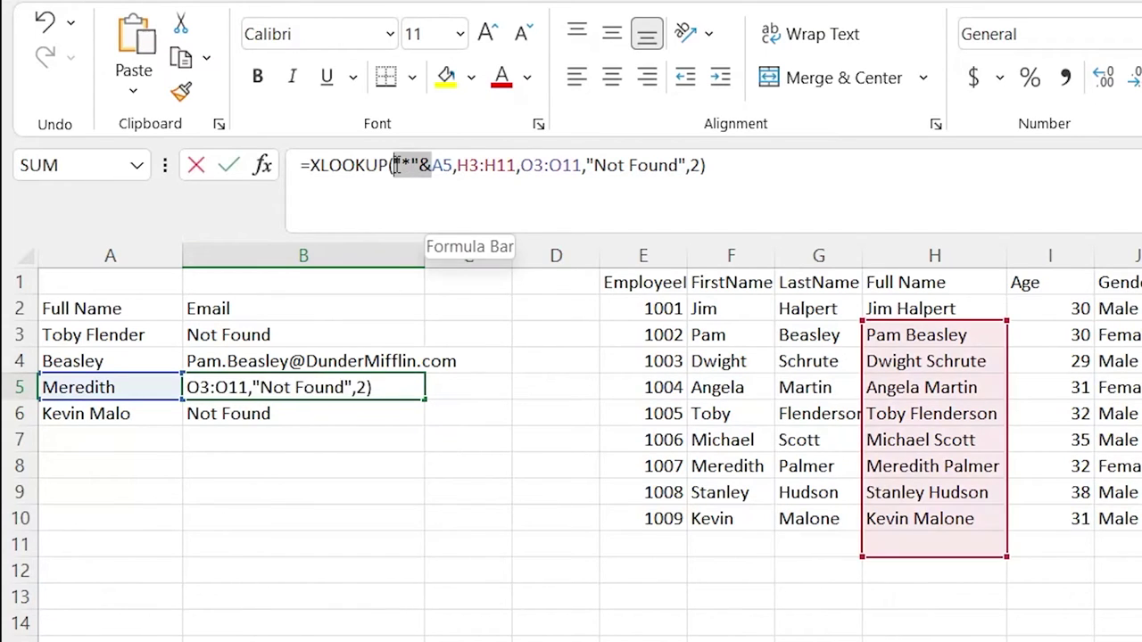
key("BackSpace")
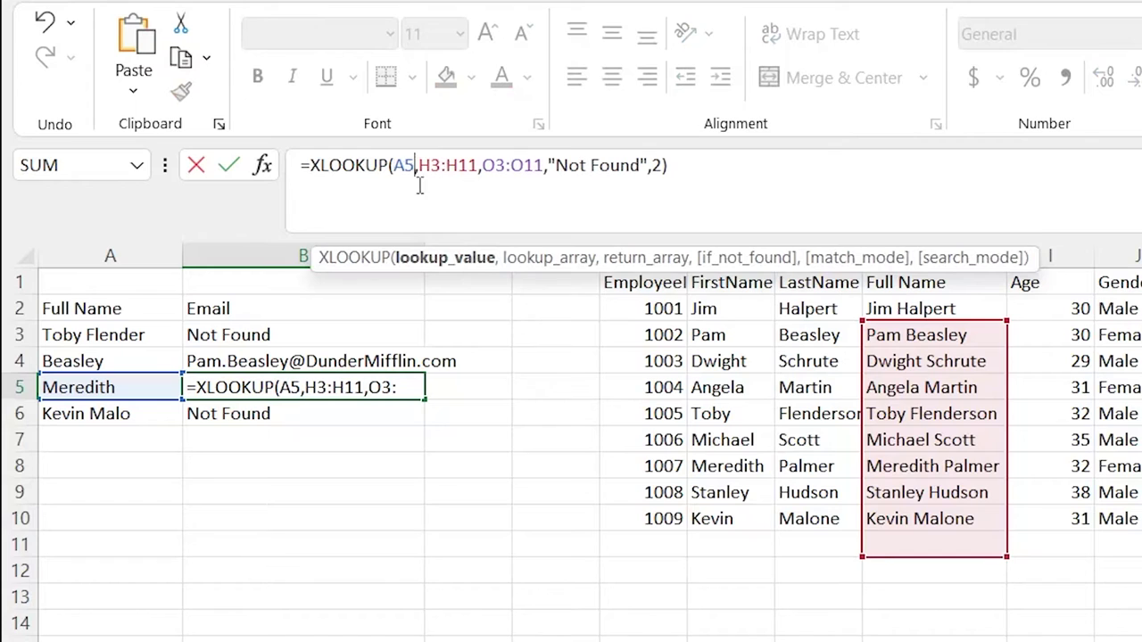
key("ctrl+z")
key("BackSpace")
left_click(413, 166)
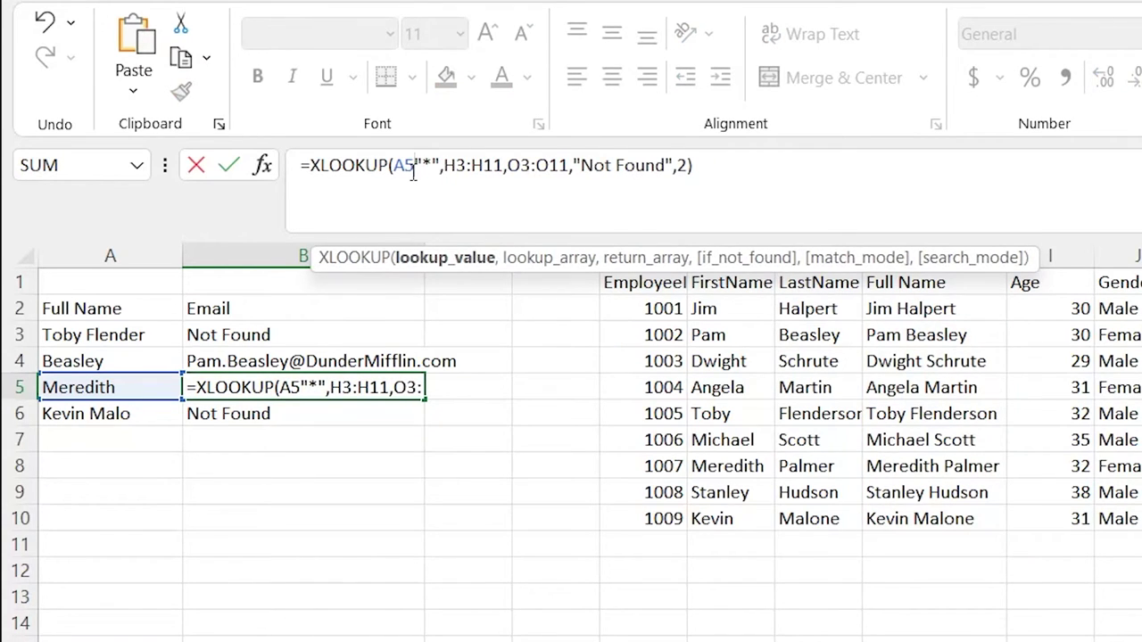
type("&")
key("Return")
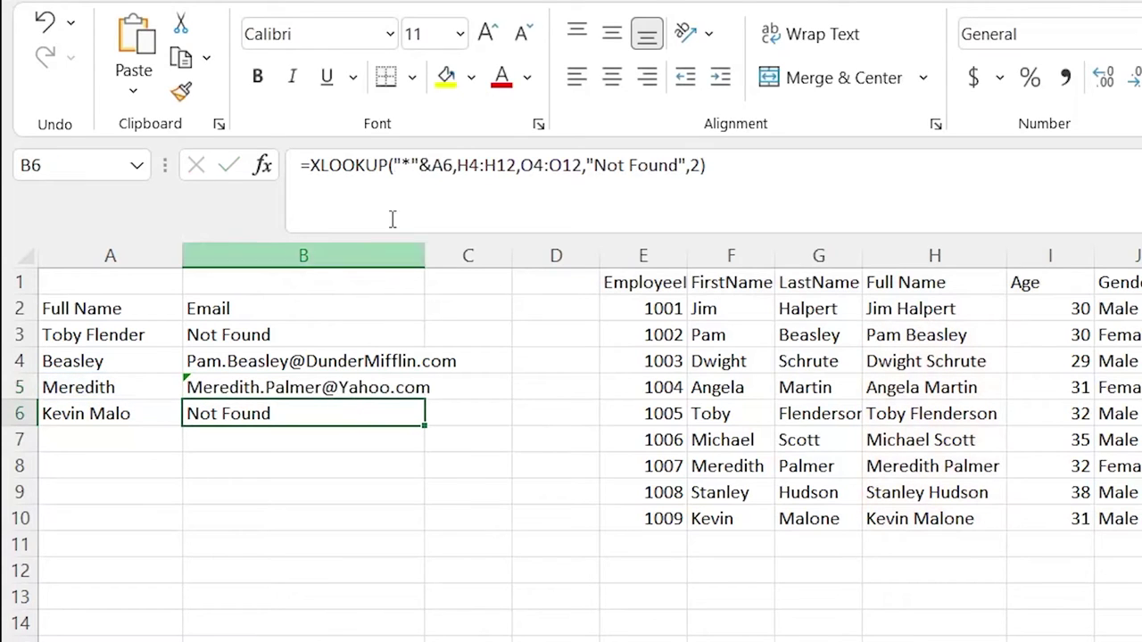
Step: Copy B5's starts-with lookup down to B6 and check A6's partial name
left_click(326, 389)
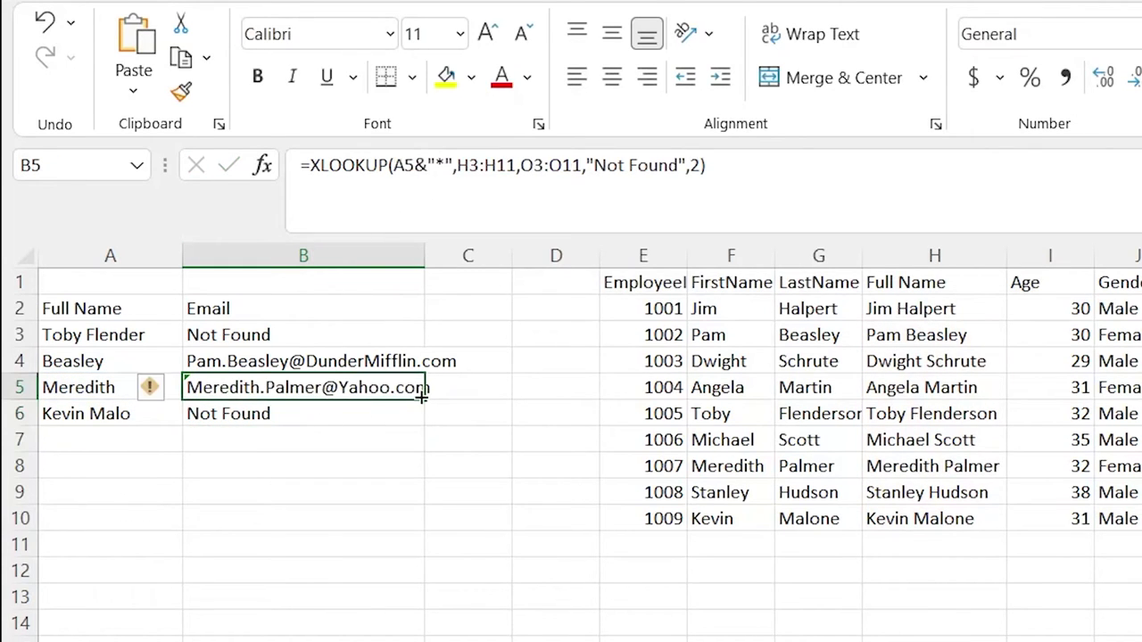
left_click_drag(424, 395, 422, 419)
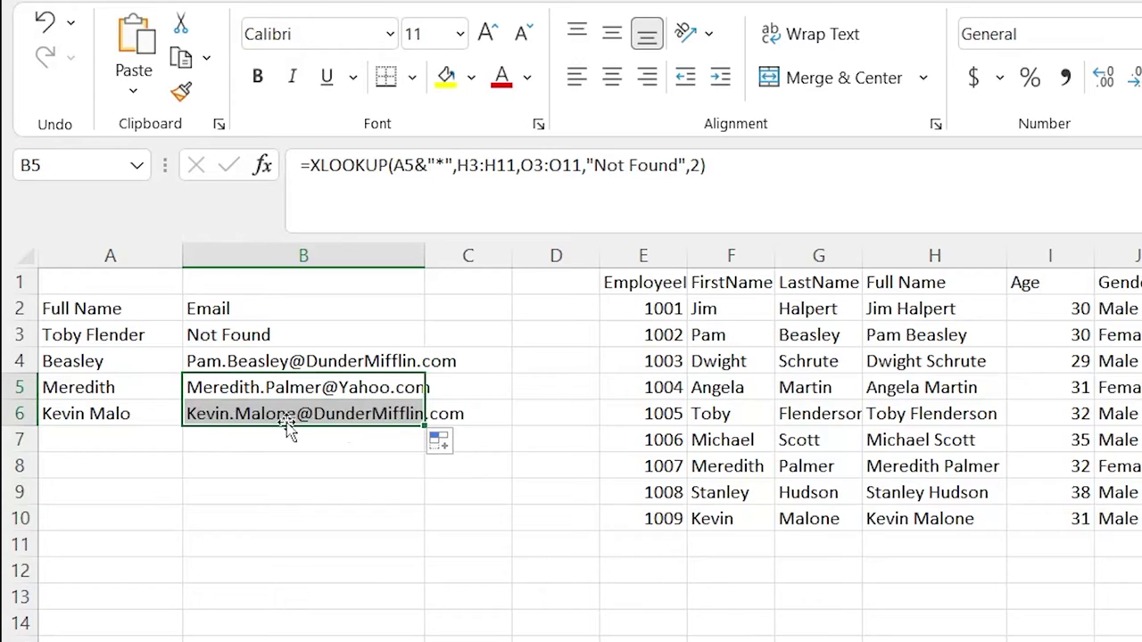
double_click(137, 414)
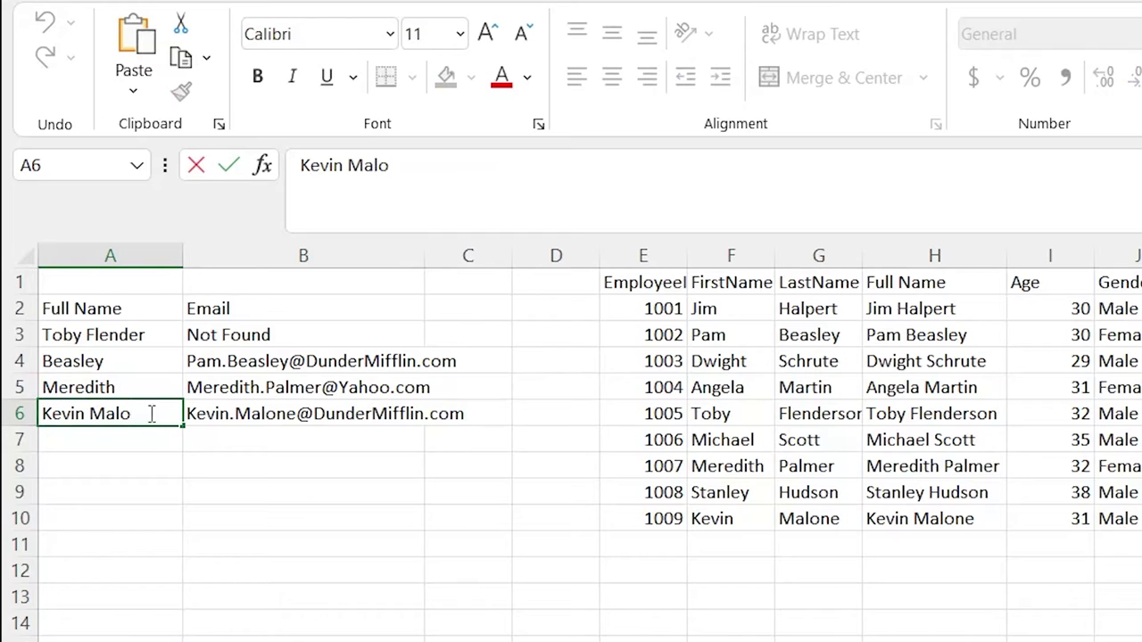
left_click(143, 447)
left_click(146, 413)
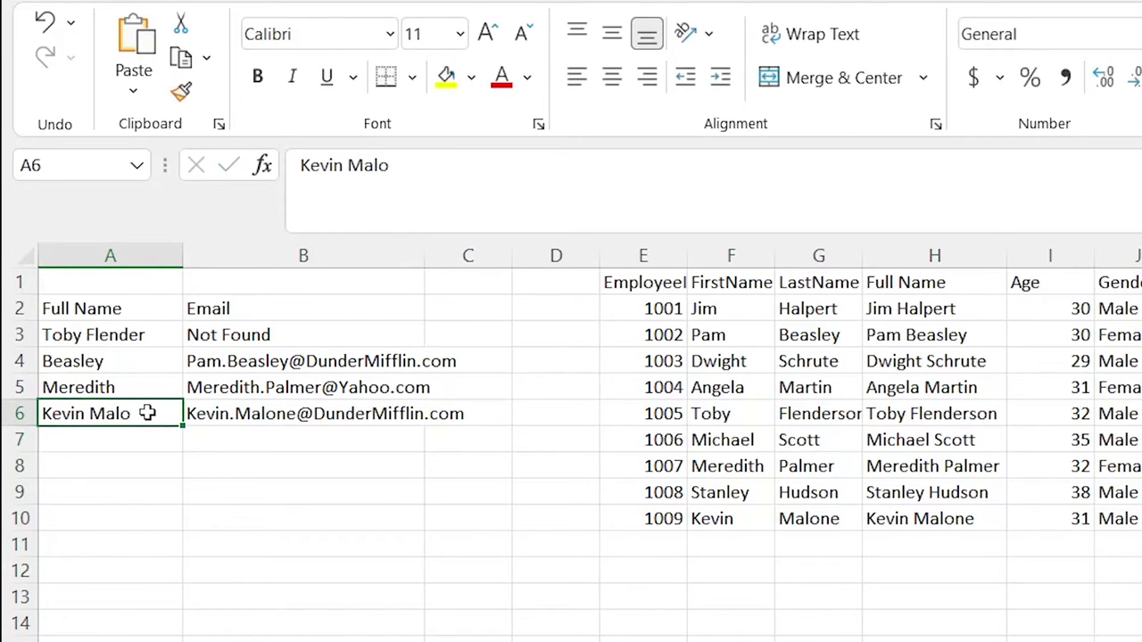
left_click(214, 404)
left_click(460, 612)
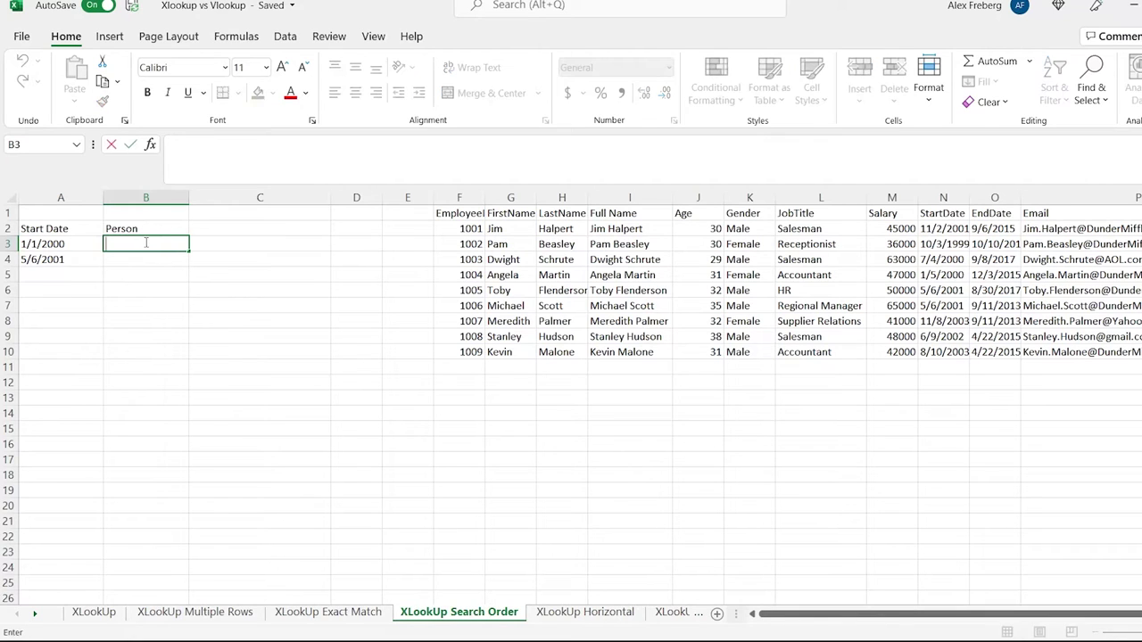
Step: Enter =XLOOKUP(A3,N2:N10,I2:I10) in B3 to find a full name by start date
type("=xlo")
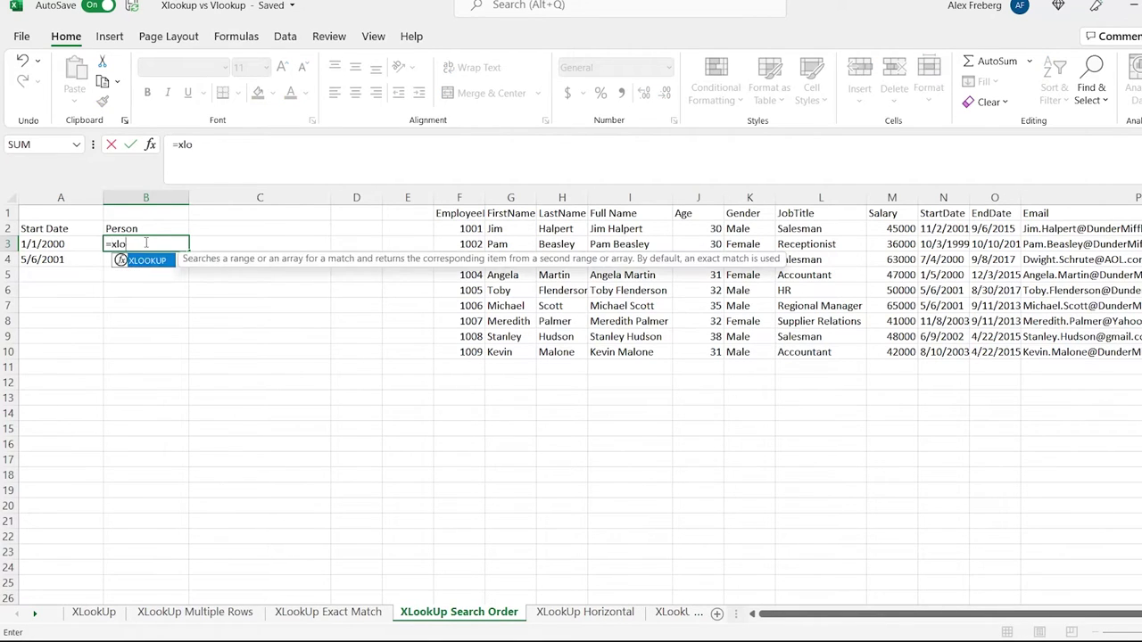
key("Tab")
left_click(68, 245)
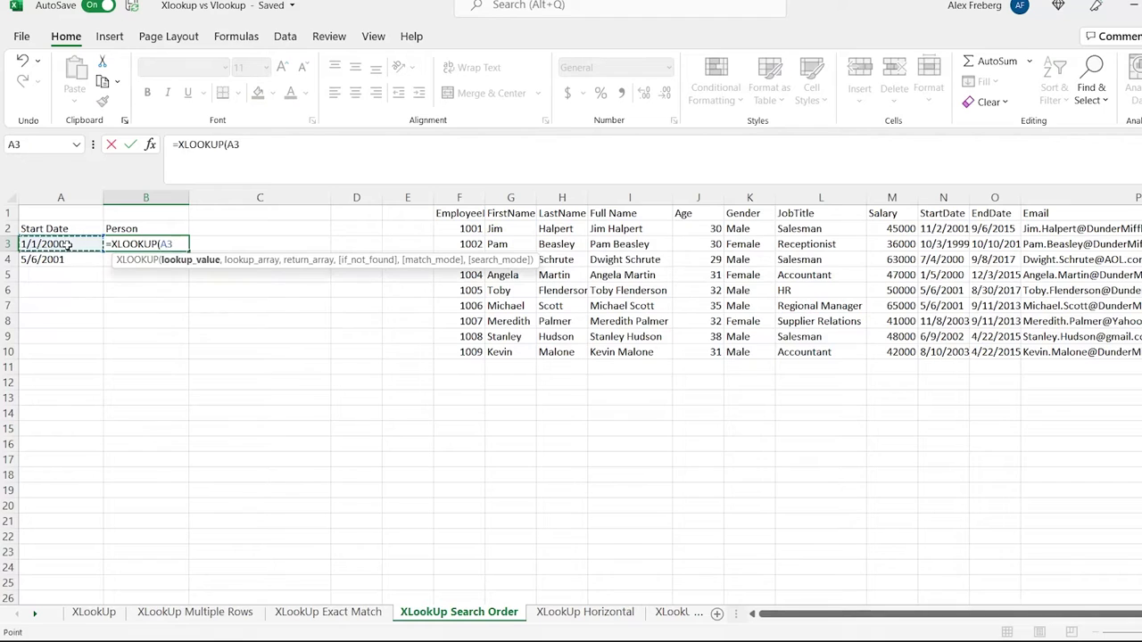
type(",")
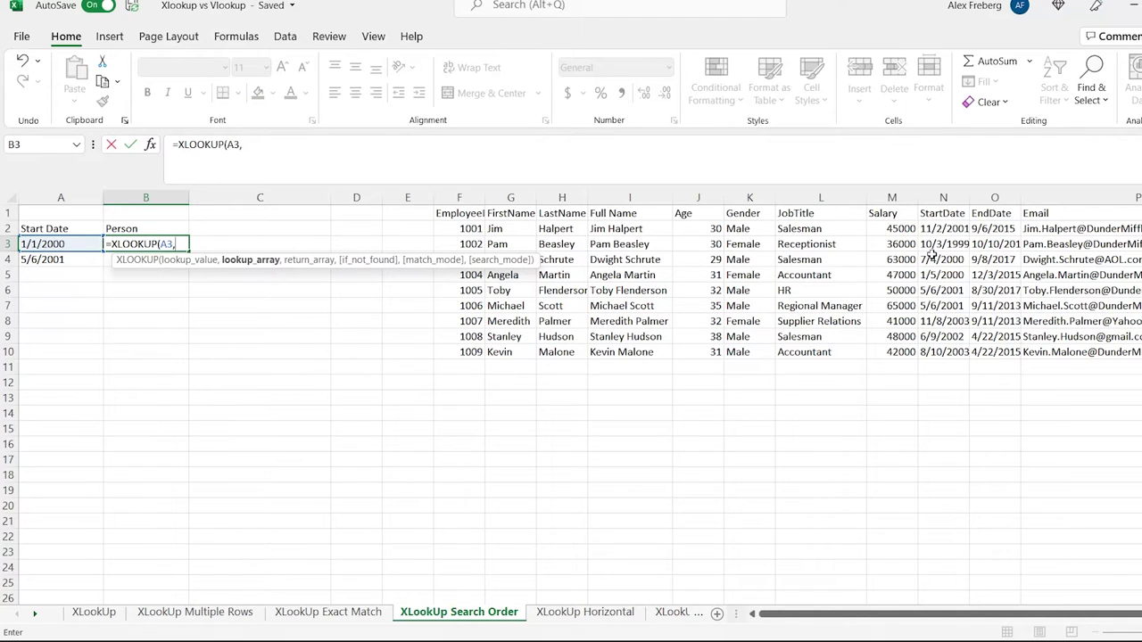
left_click(943, 230)
left_click_drag(943, 230, 943, 346)
type(",")
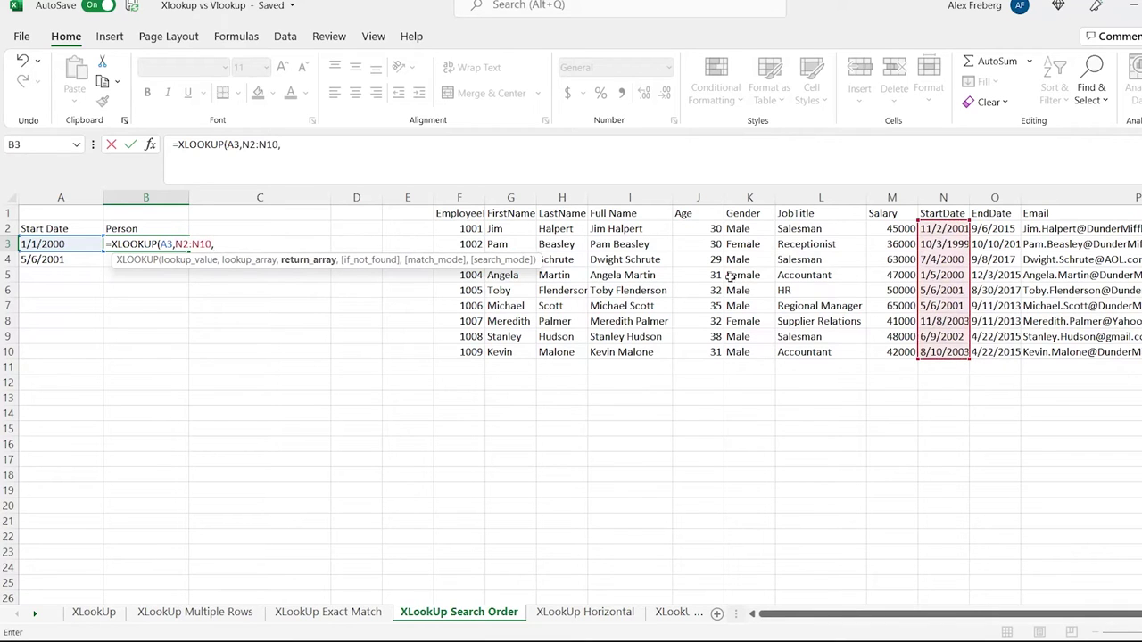
left_click_drag(642, 226, 648, 352)
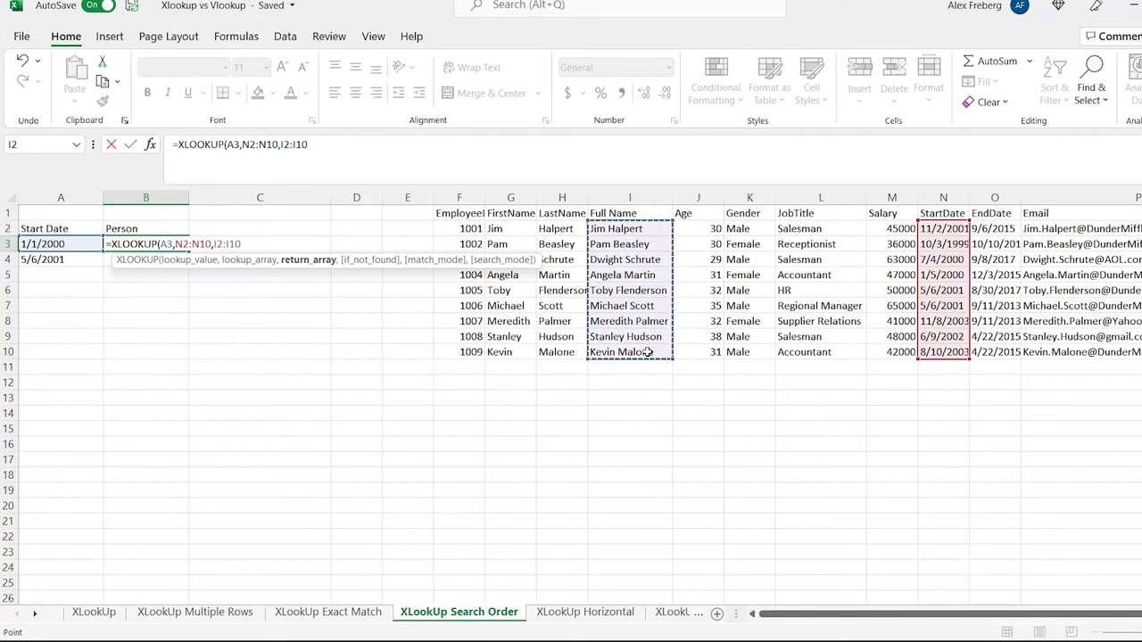
type(")")
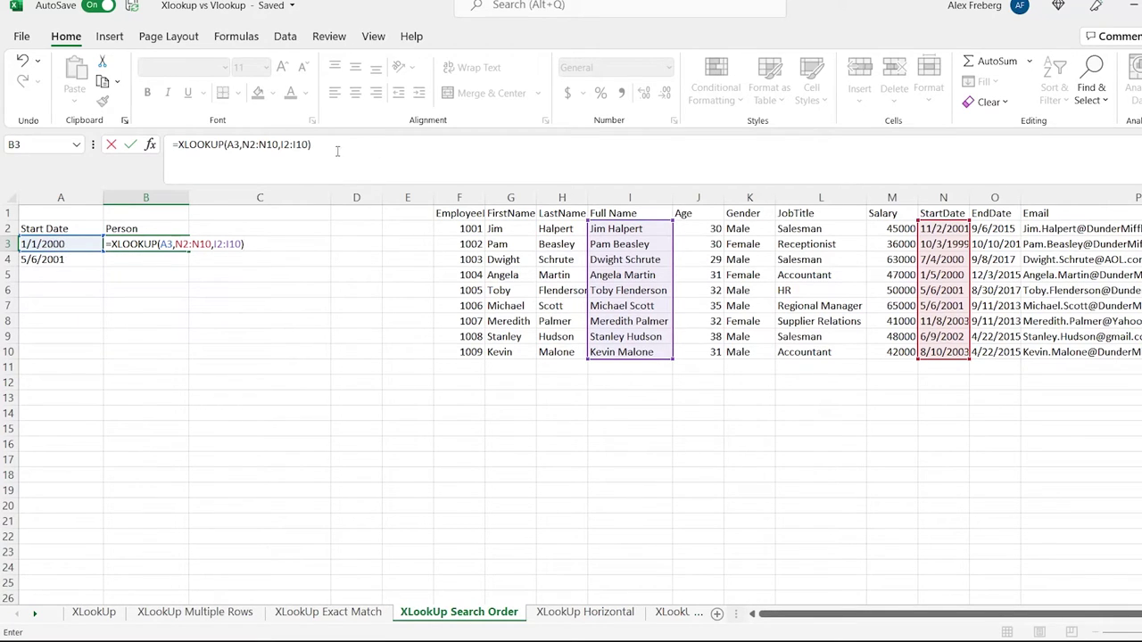
Step: Add match mode 1 (exact match or next larger item) so B3 returns the next starter
left_click(310, 146)
type(",,")
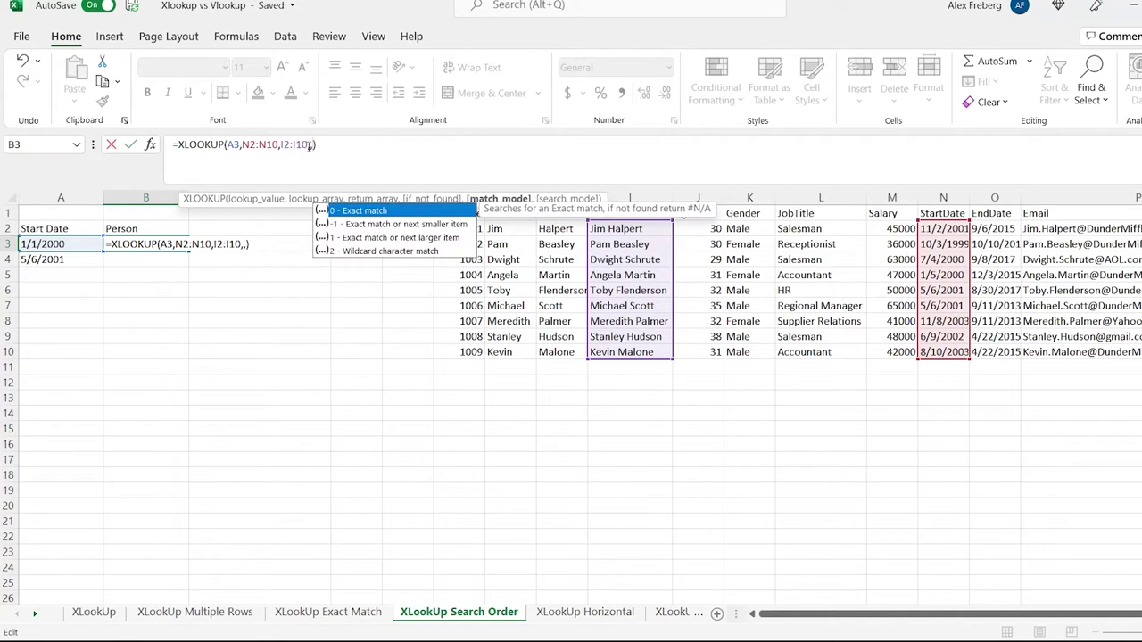
double_click(372, 238)
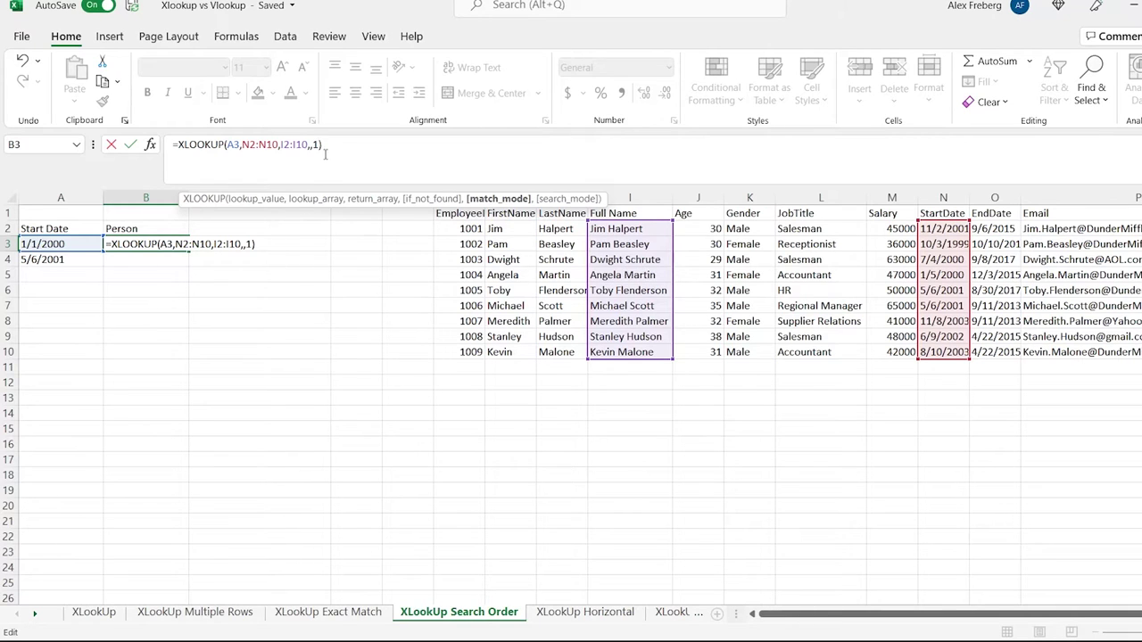
key("Return")
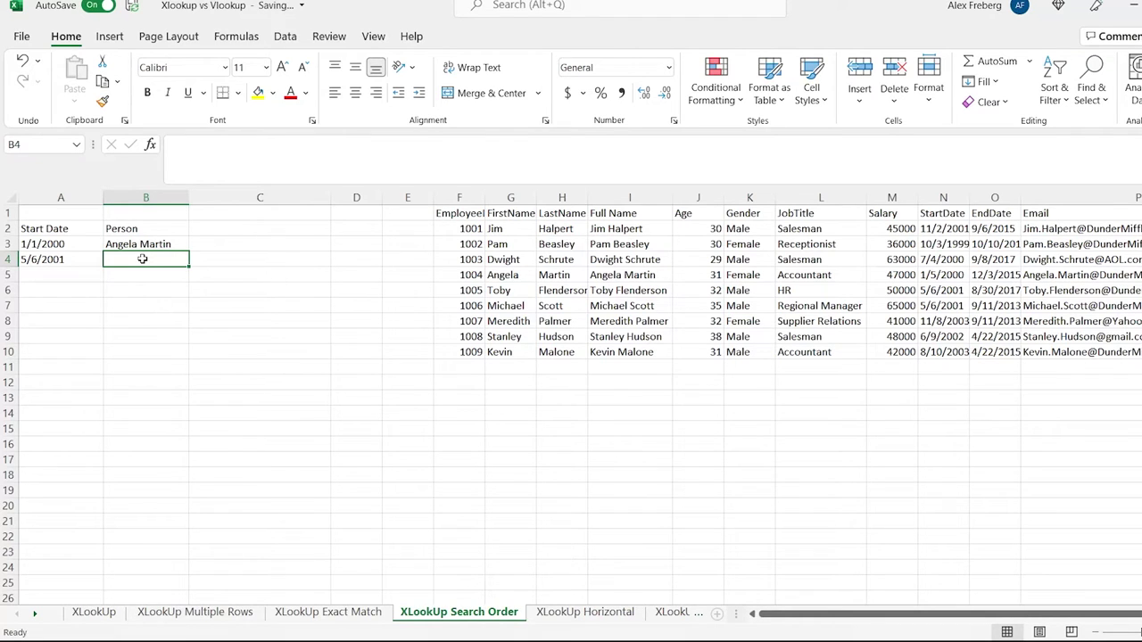
Step: Enter =XLOOKUP(A4,N2:N10,I2:I10,,,1) in B4 to find the 5/6/2001 starter, Toby Flenderson
type("=xlook")
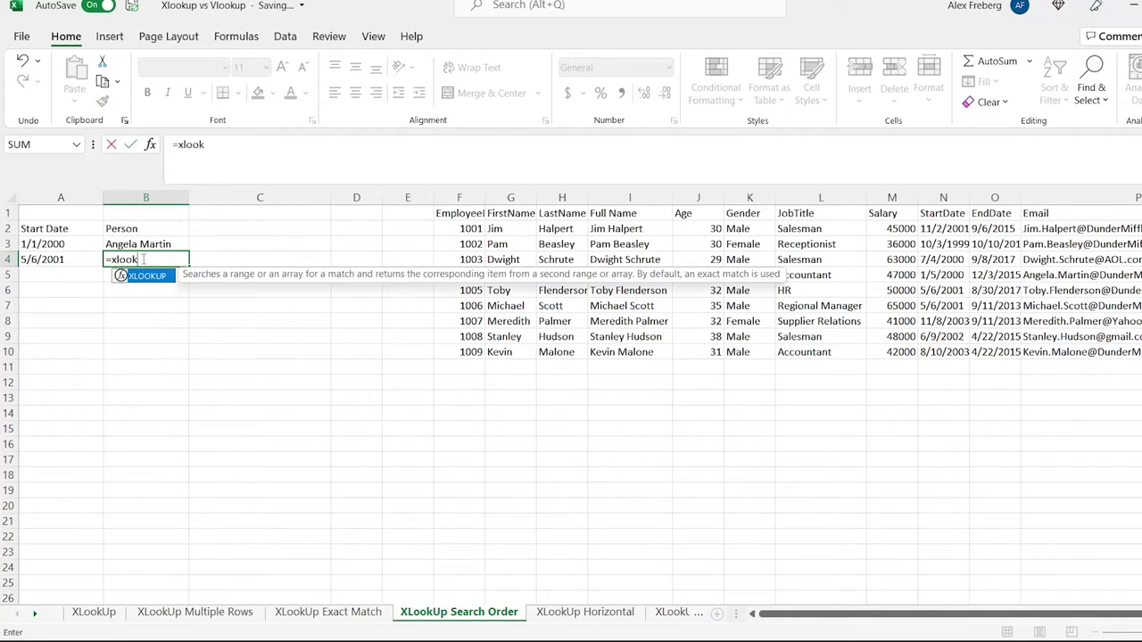
key("Tab")
left_click(51, 258)
type(",")
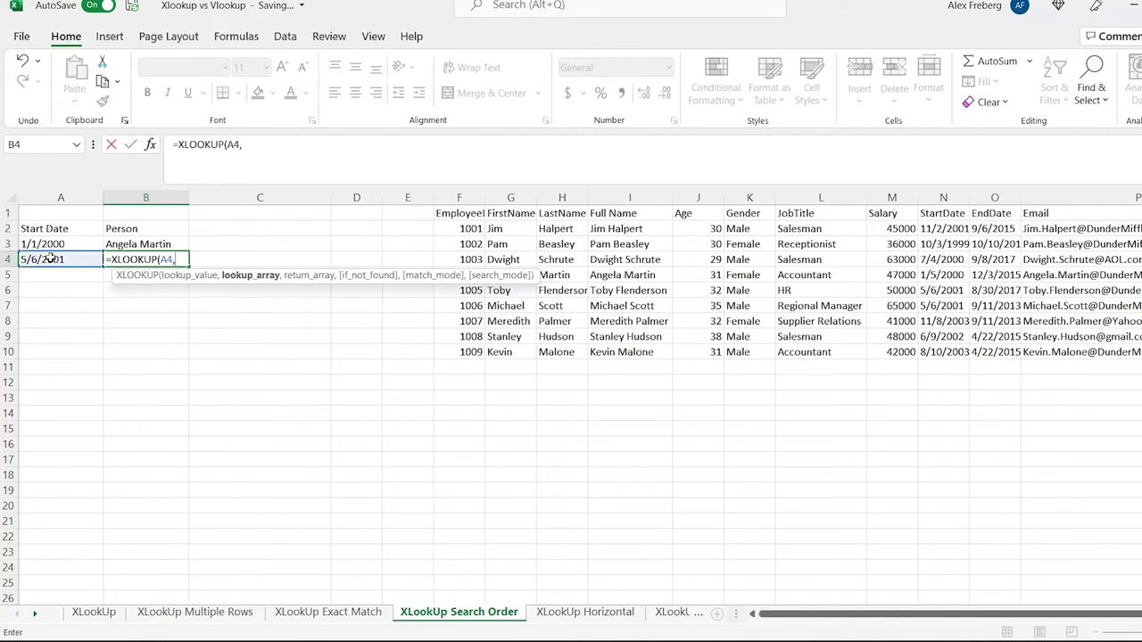
left_click_drag(944, 229, 956, 355)
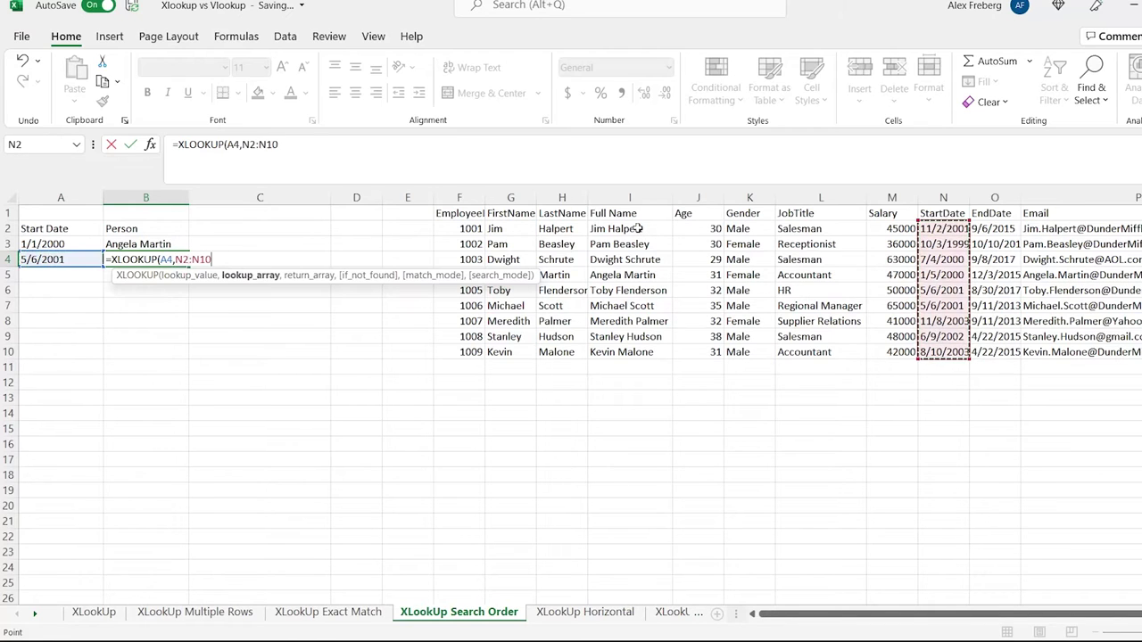
type(",")
left_click_drag(638, 229, 639, 351)
type(",,,")
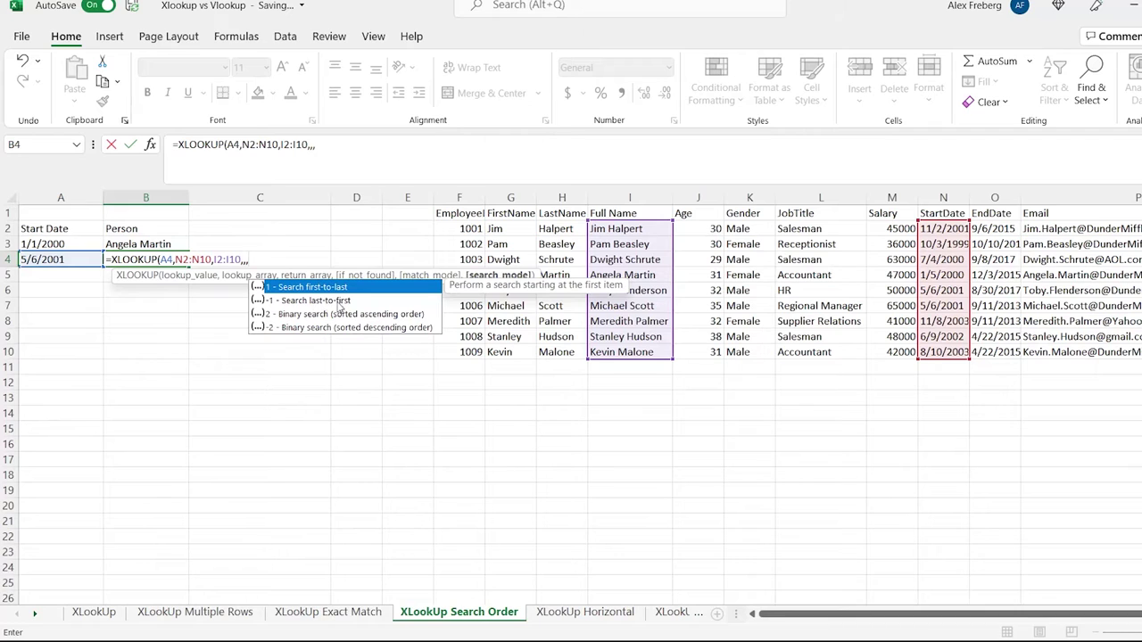
left_click(323, 147)
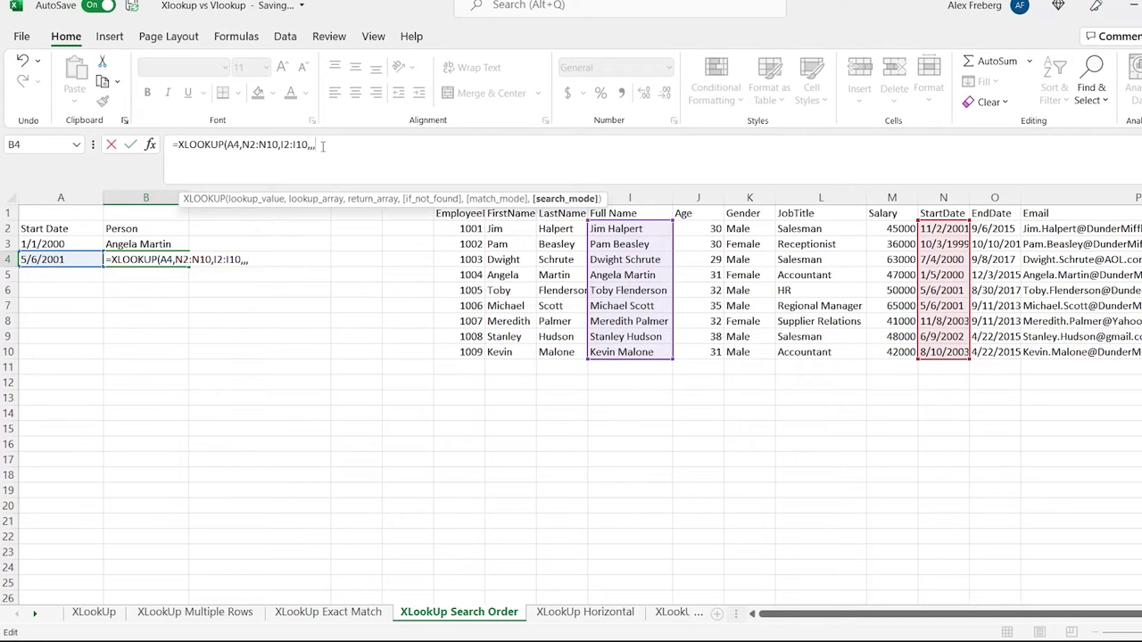
type("1")
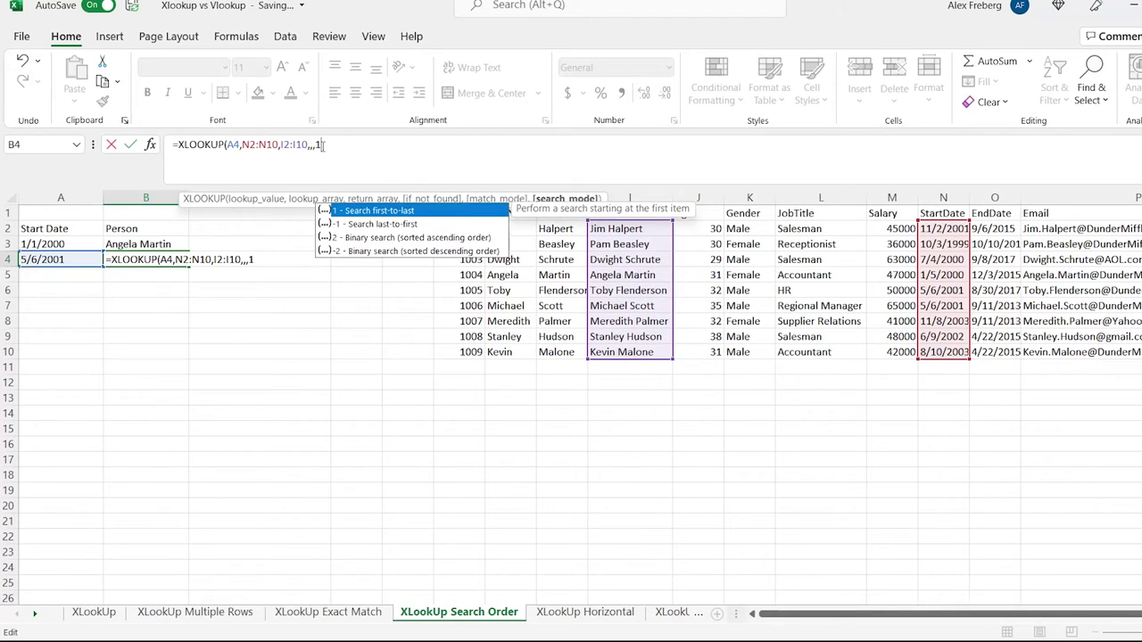
type(")")
key("Return")
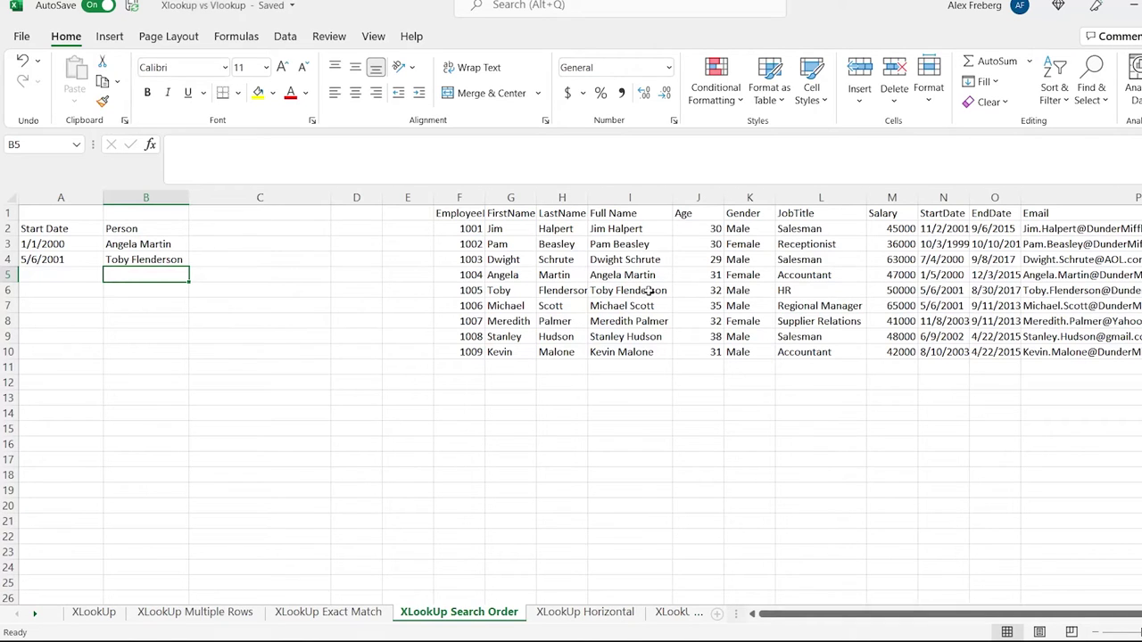
Step: Change B4's search mode to -1 so it searches last-to-first and returns Michael Scott
left_click(173, 256)
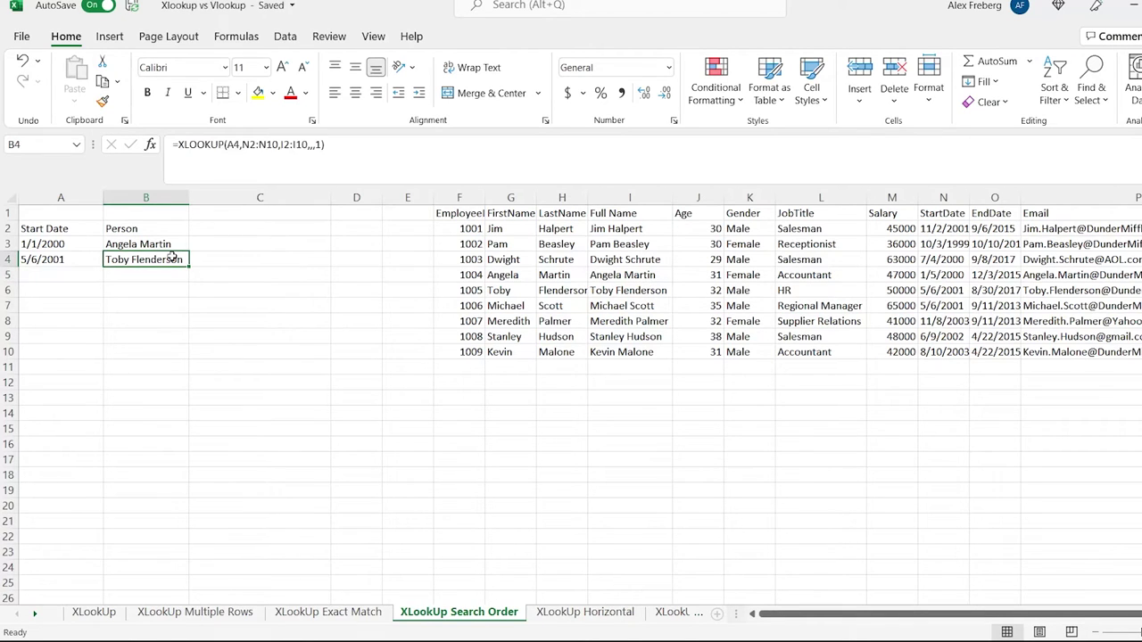
left_click(317, 144)
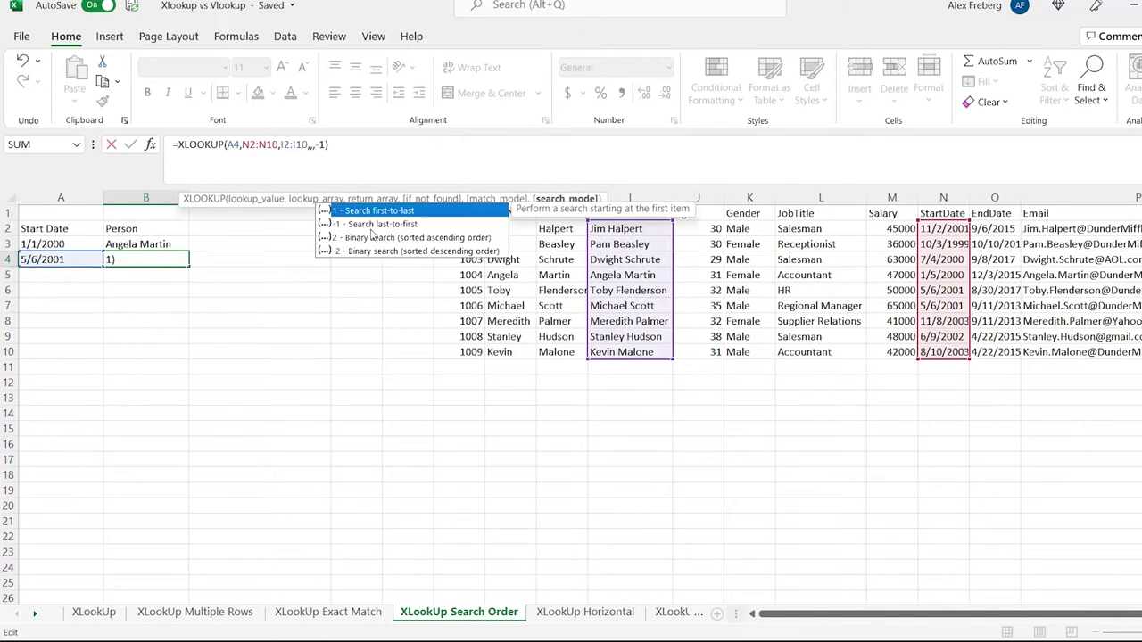
key("Return")
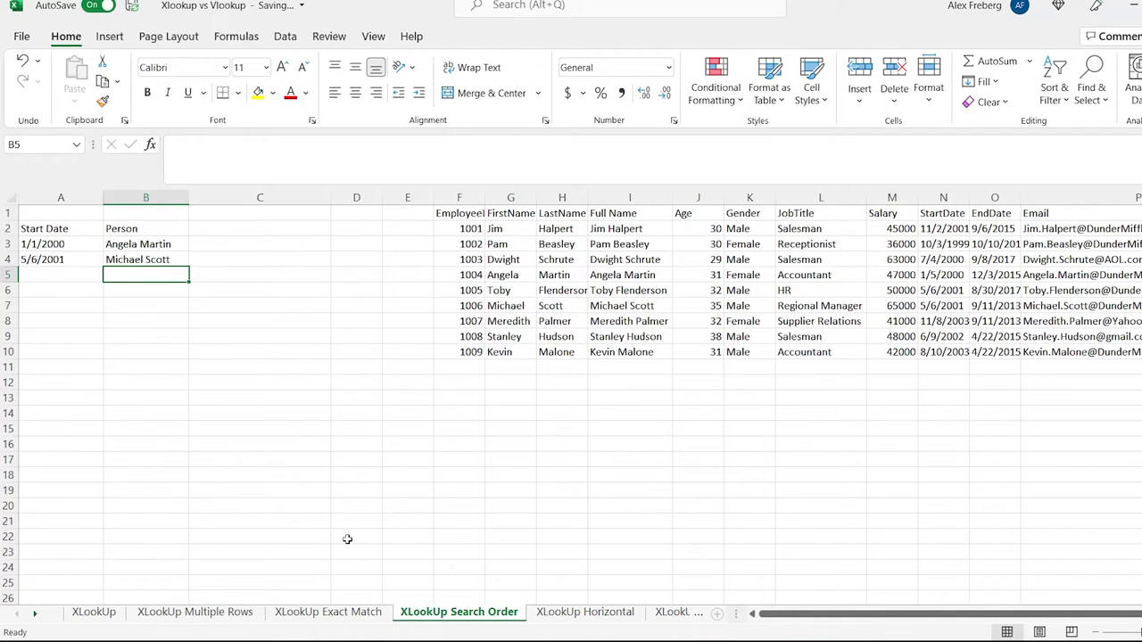
Step: Remove the match mode from B3's formula and go to the XLookUp Horizontal sheet
left_click(147, 245)
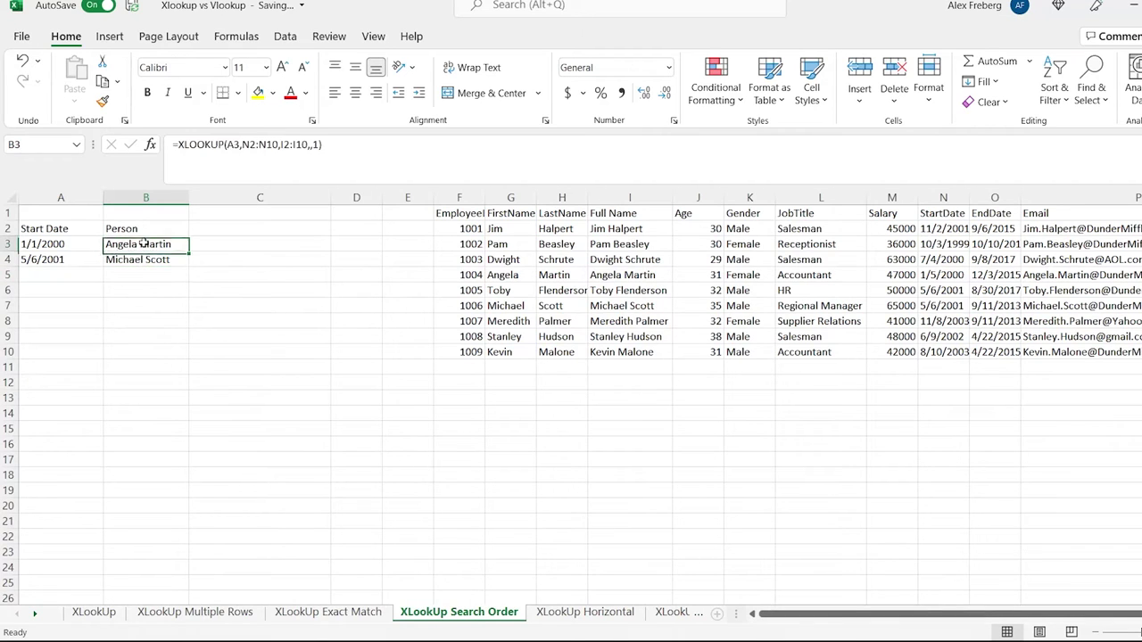
left_click(319, 151)
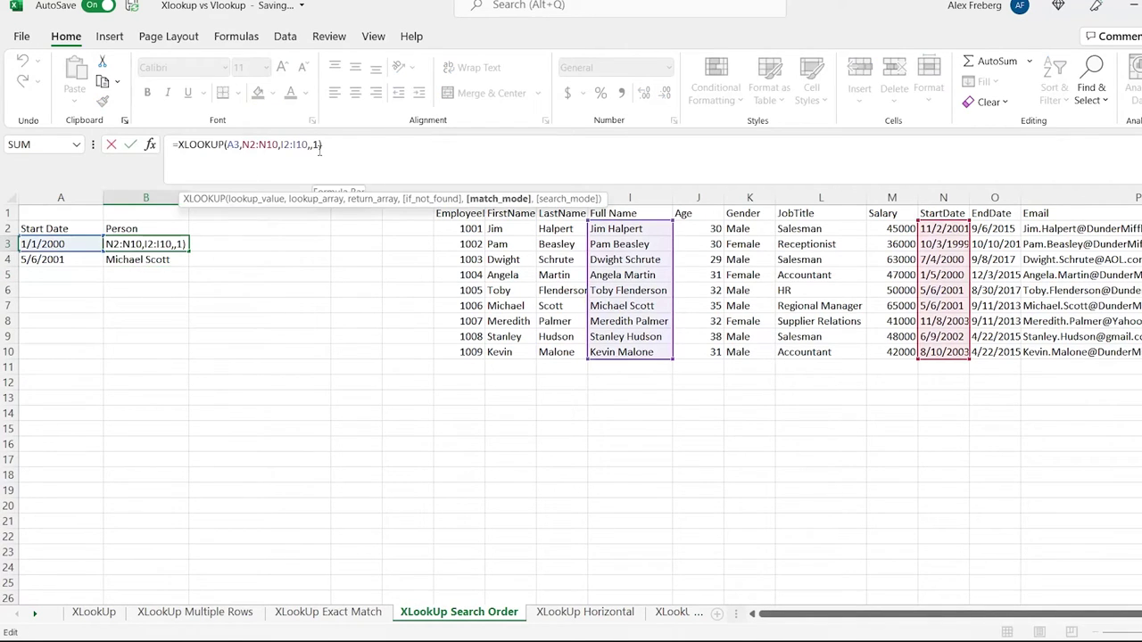
key("BackSpace")
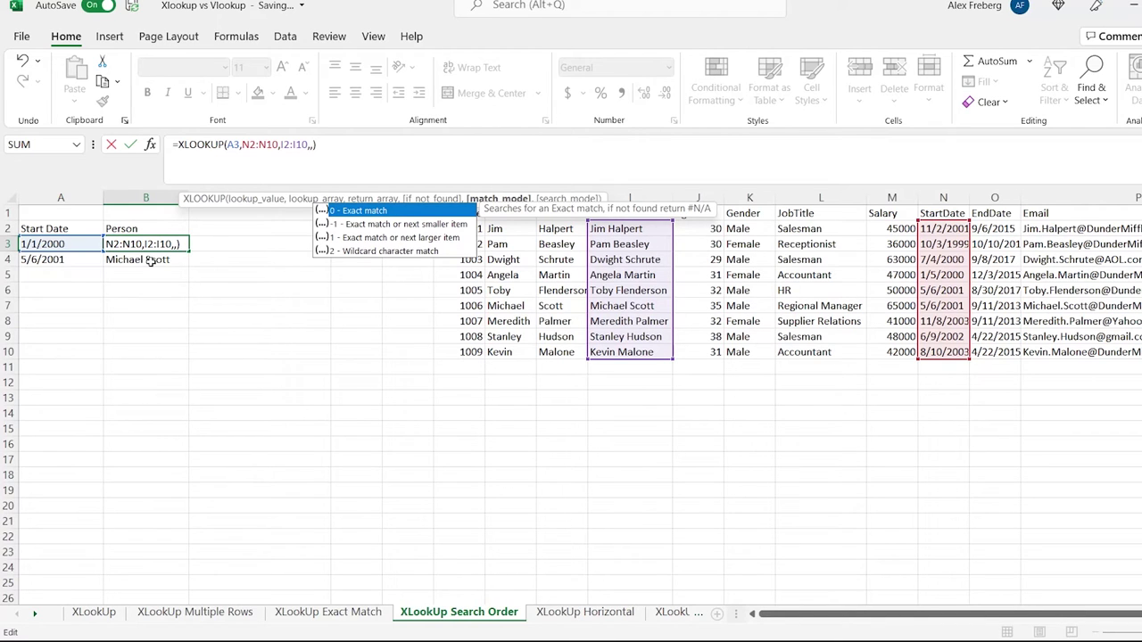
left_click(614, 619)
left_click(36, 614)
left_click(37, 614)
left_click(36, 615)
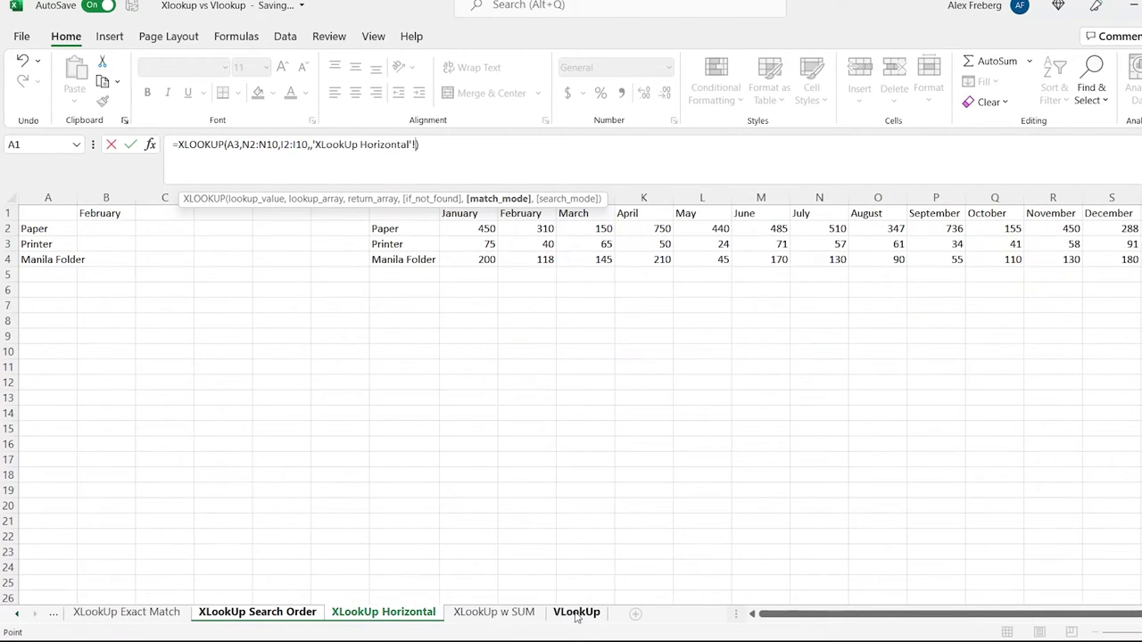
Step: In B2 enter =XLOOKUP(I1,H1:S1,H2:S2) to return Paper's February value
key("Escape")
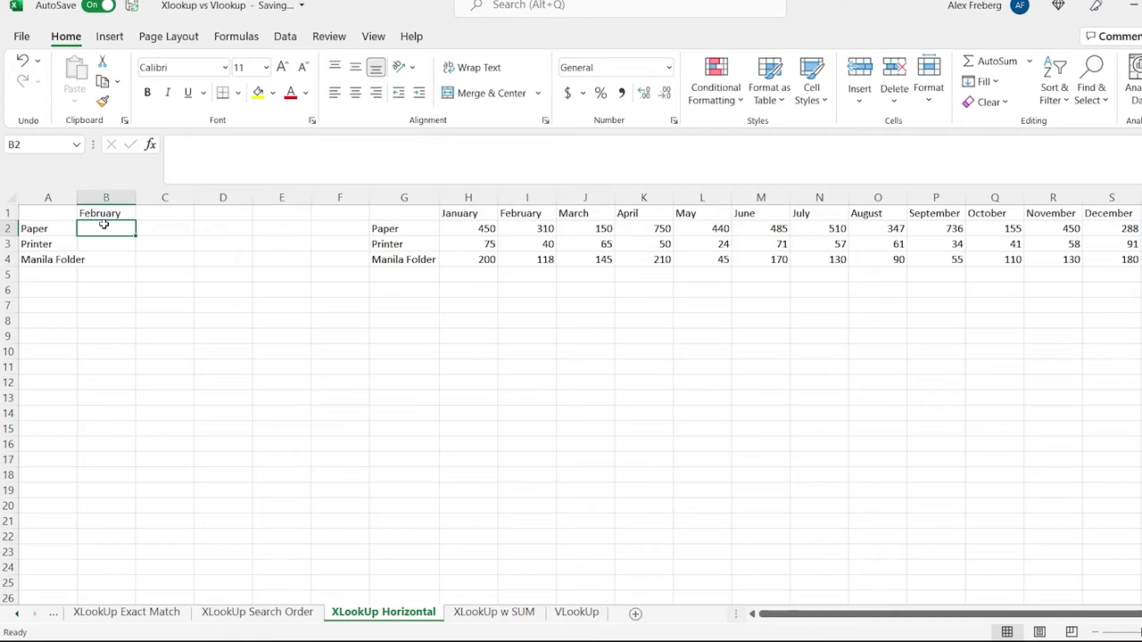
type("=xlo")
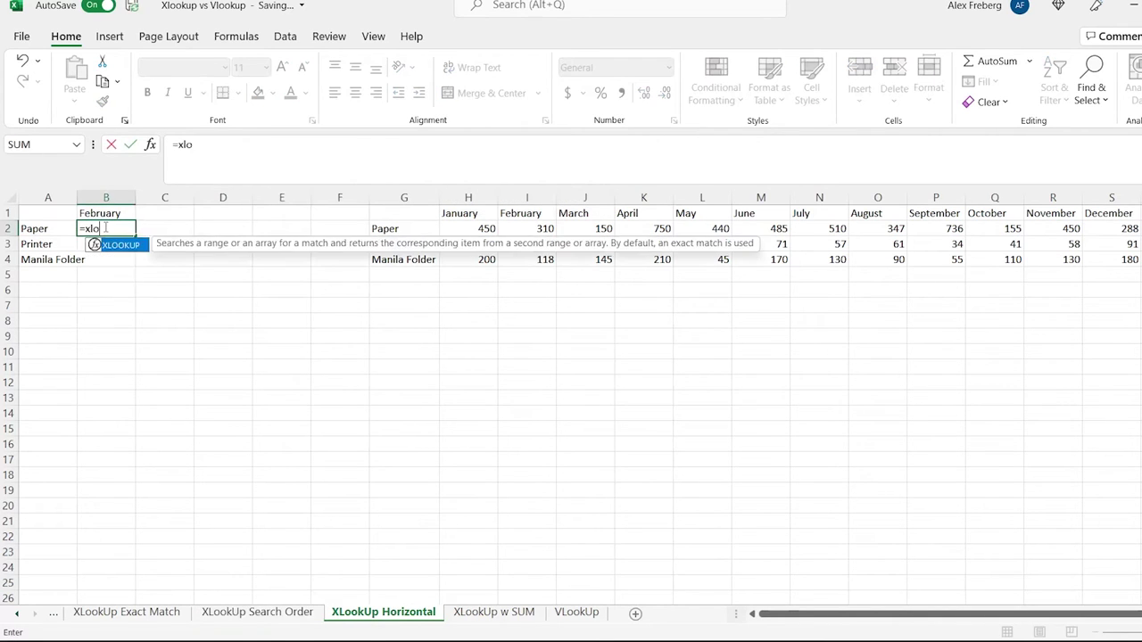
key("Tab")
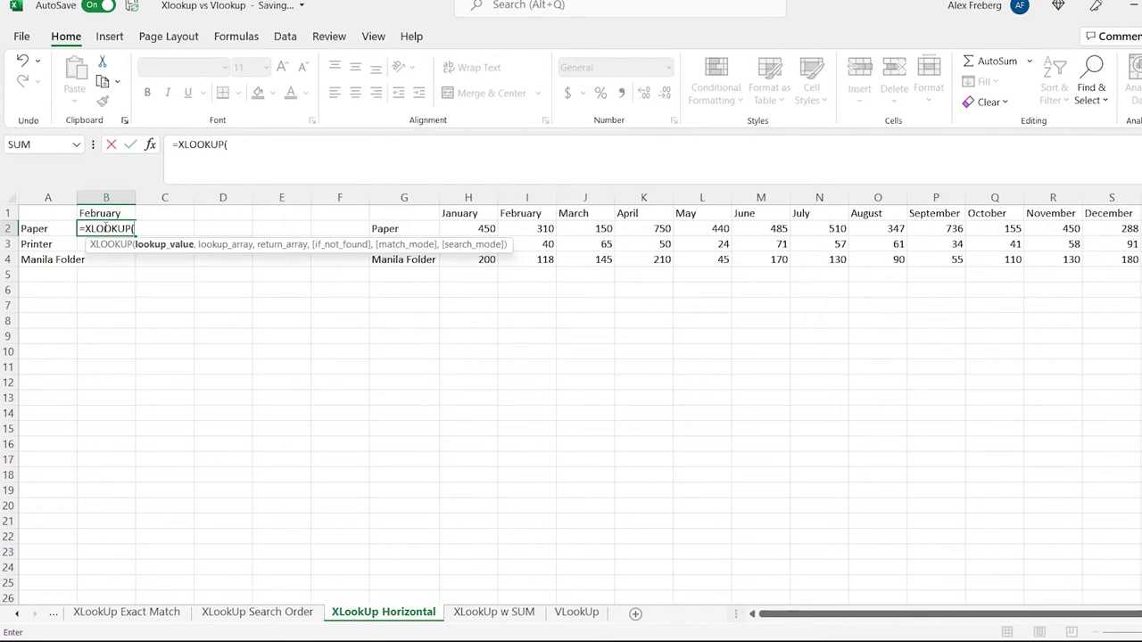
left_click(533, 214)
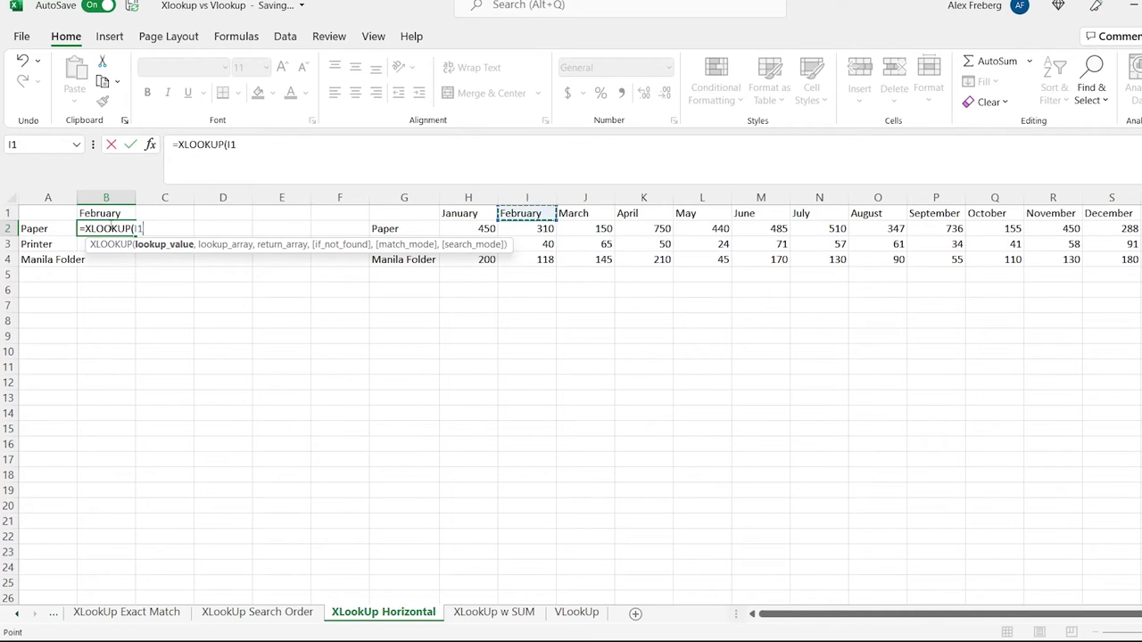
type(",")
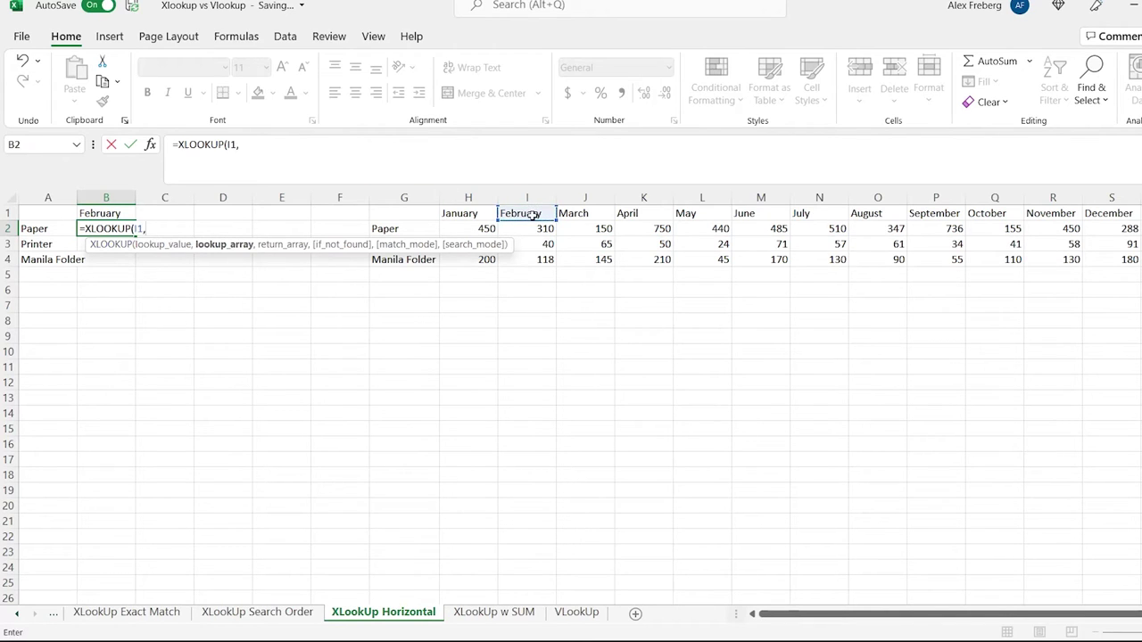
left_click(466, 215)
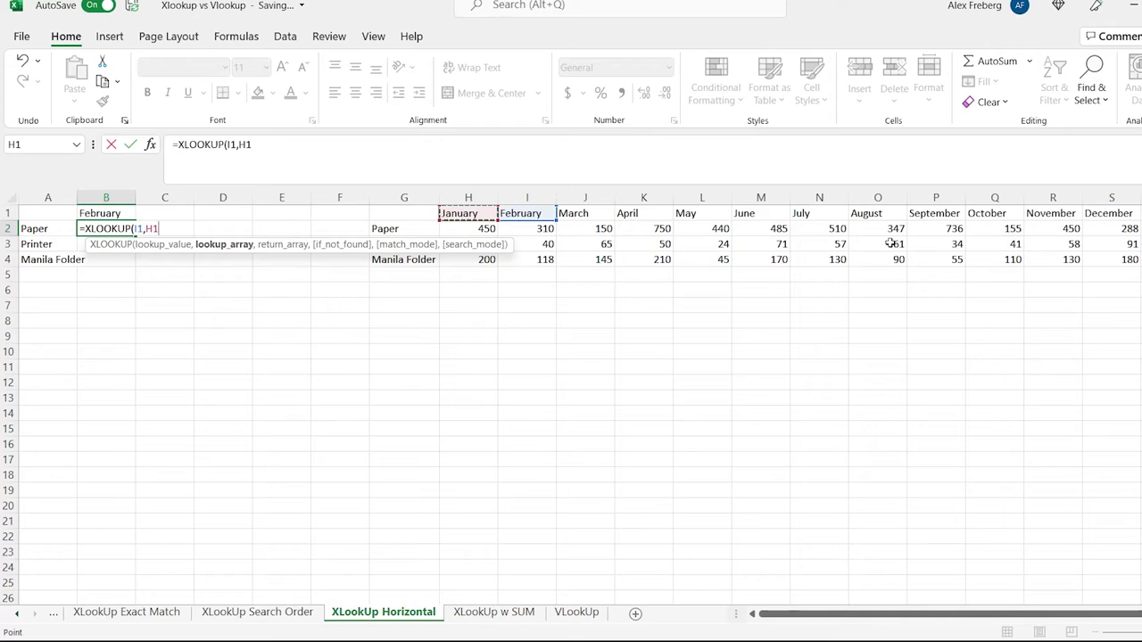
left_click(1107, 215, "shift")
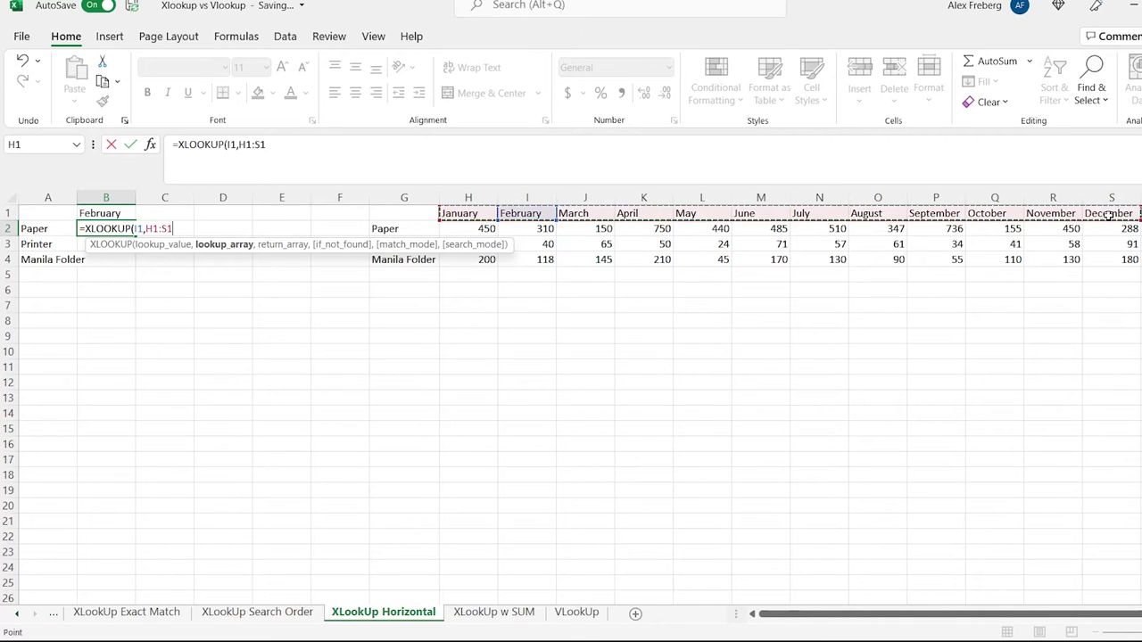
type(",")
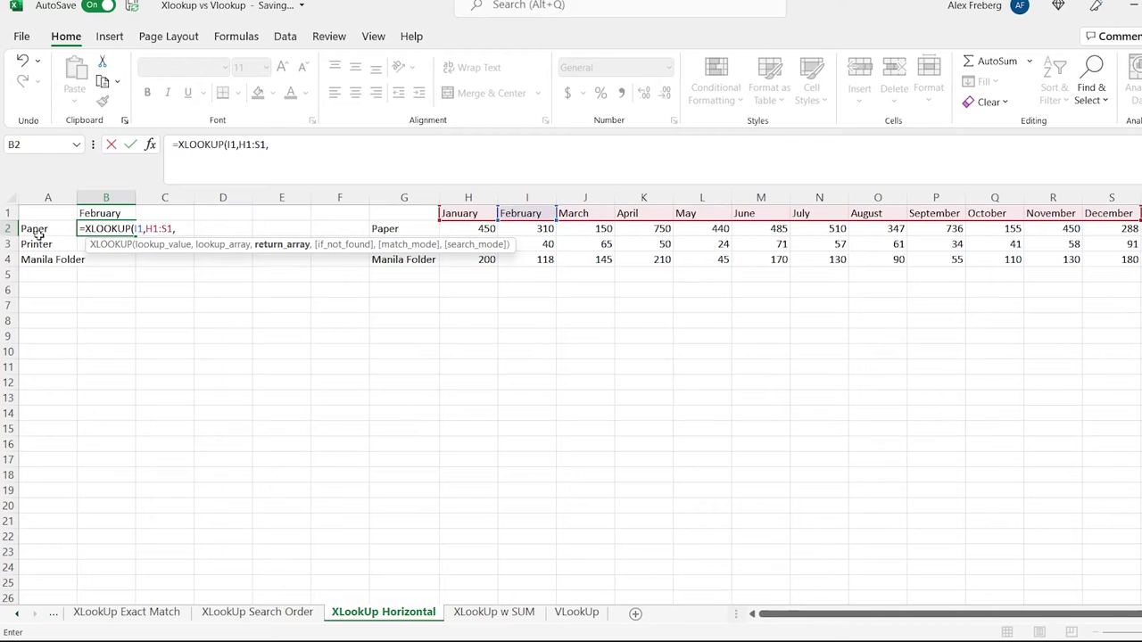
left_click(466, 229)
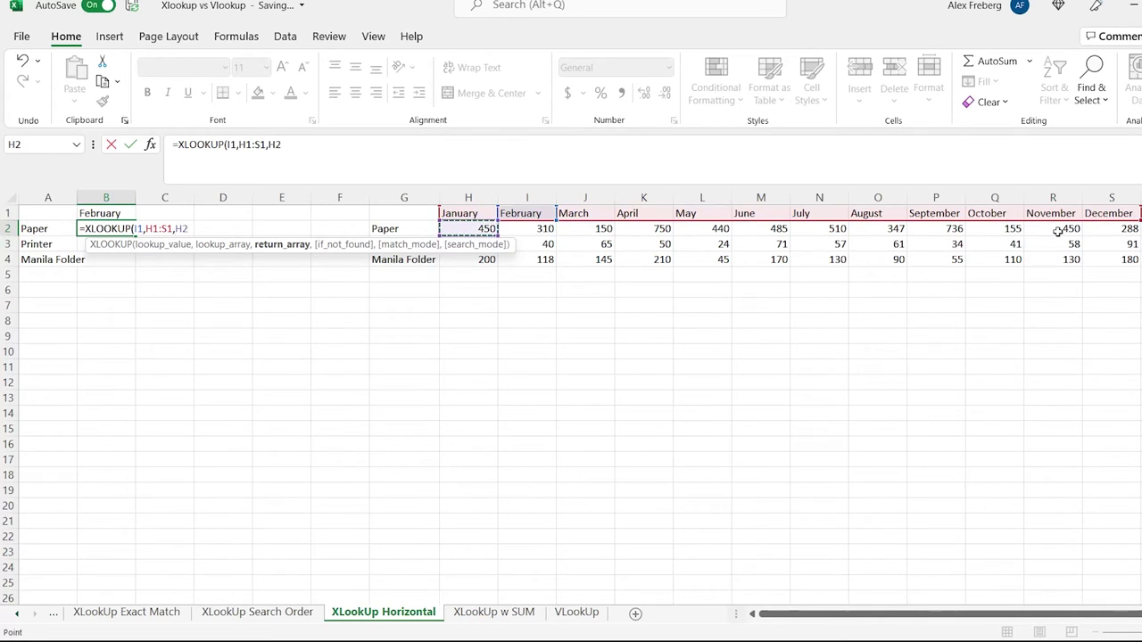
left_click_drag(1117, 229, 1116, 229)
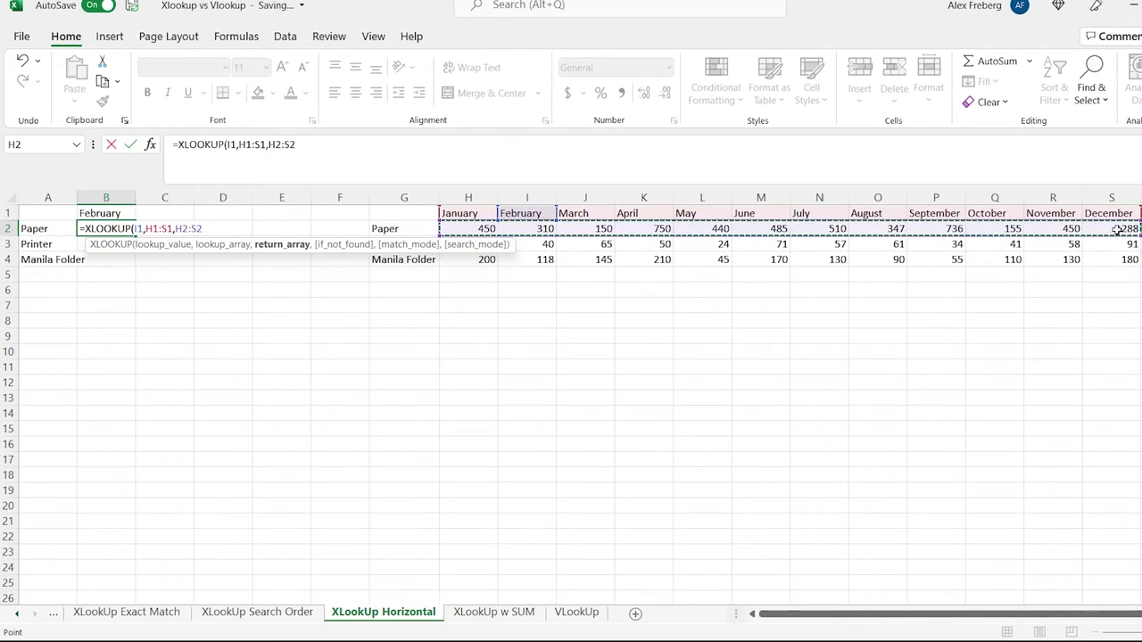
key("Return")
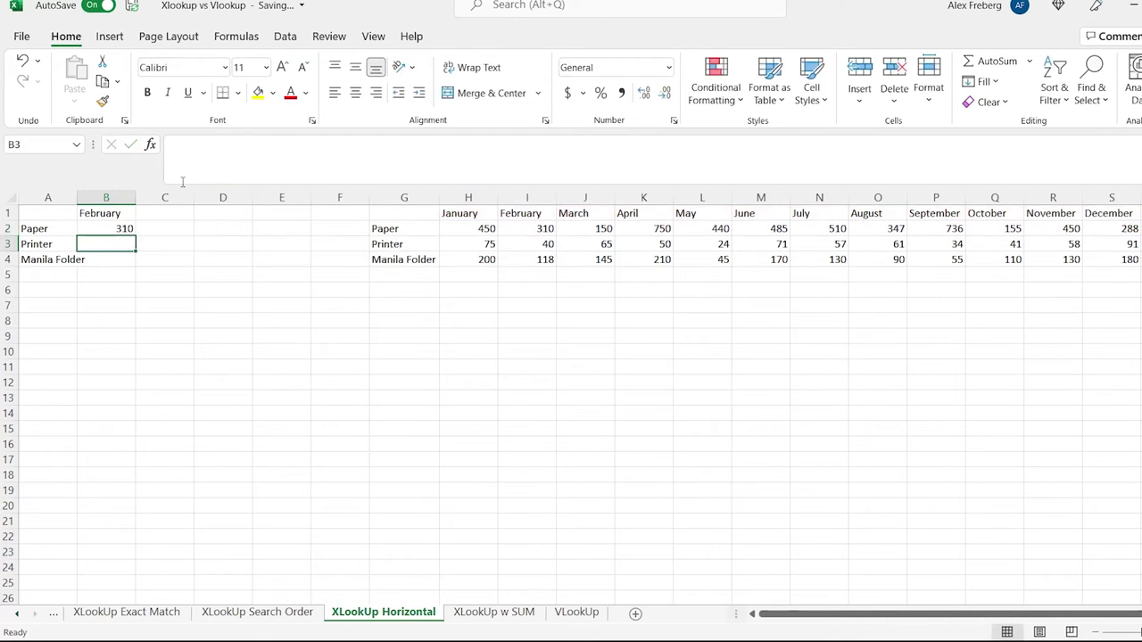
Step: Fill the lookup down to B4 and compare with the source February values 310, 40, 118
left_click(528, 229)
left_click(120, 230)
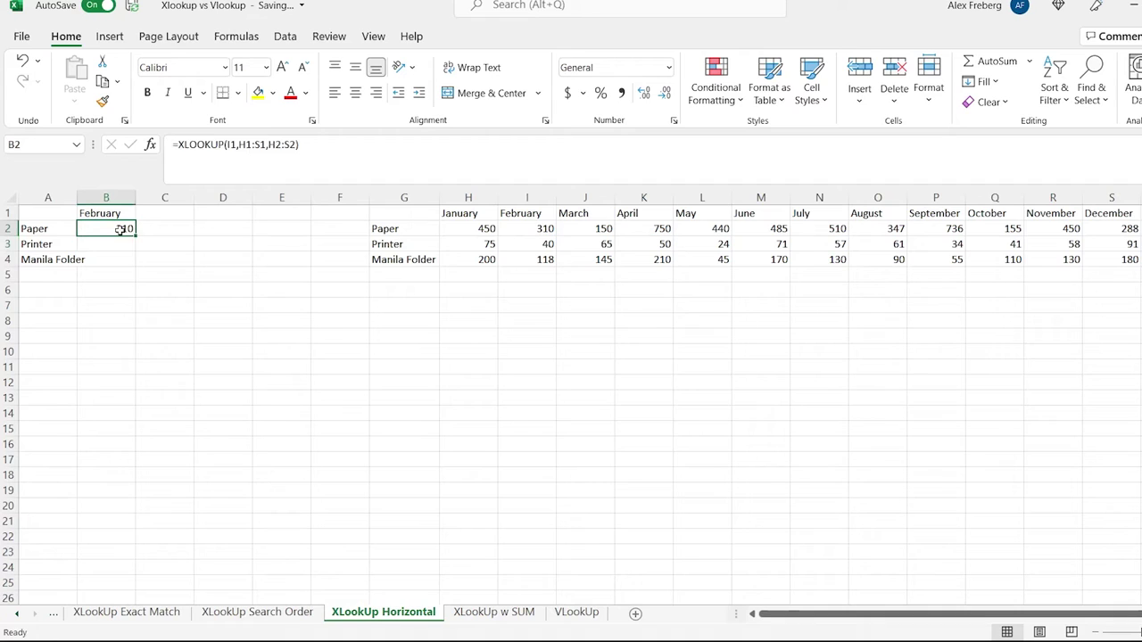
left_click_drag(134, 236, 133, 264)
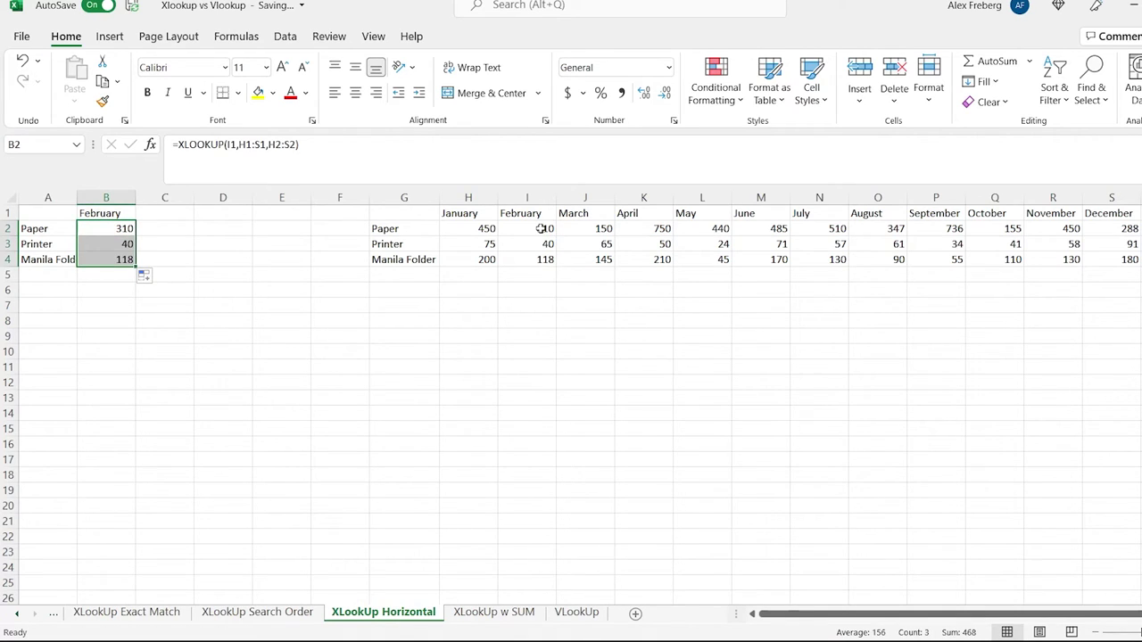
left_click(535, 228)
left_click(532, 243)
left_click(528, 259)
left_click(535, 214)
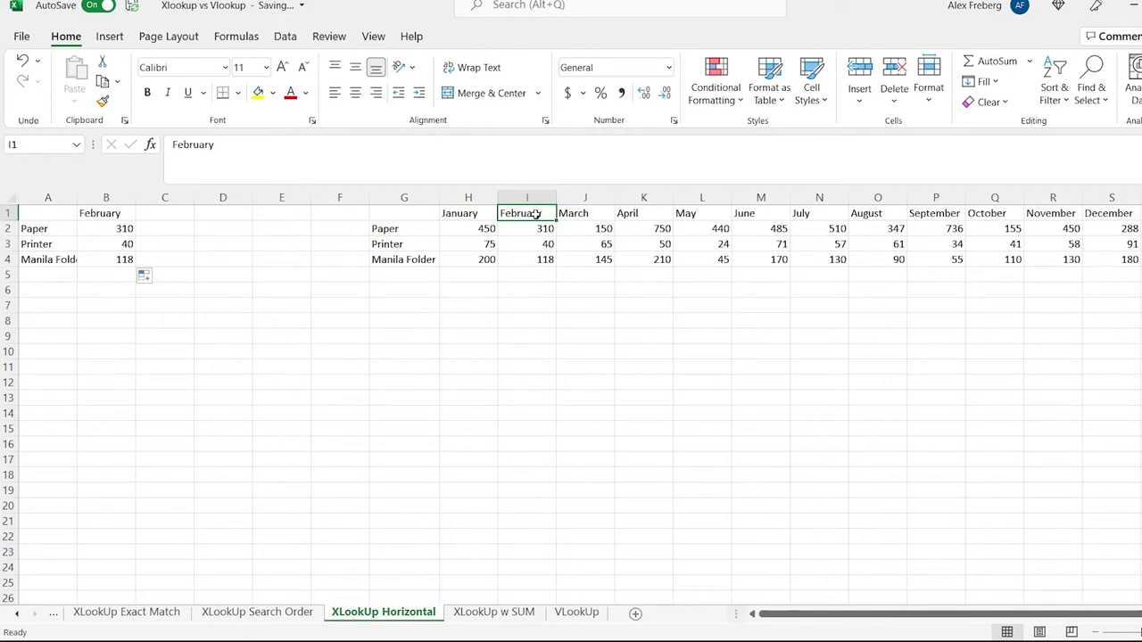
Step: Copy =XLOOKUP(I1,H1:S1,H2:S2) from XLookUp Horizontal into B2:B4 of XLookUp w SUM
left_click(520, 616)
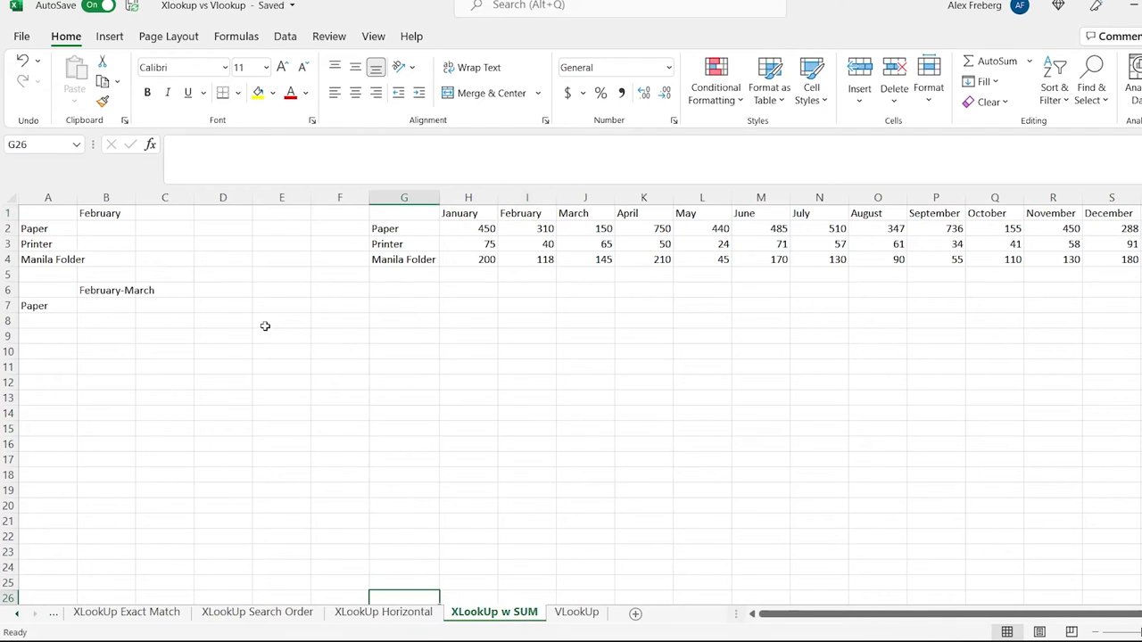
left_click(387, 615)
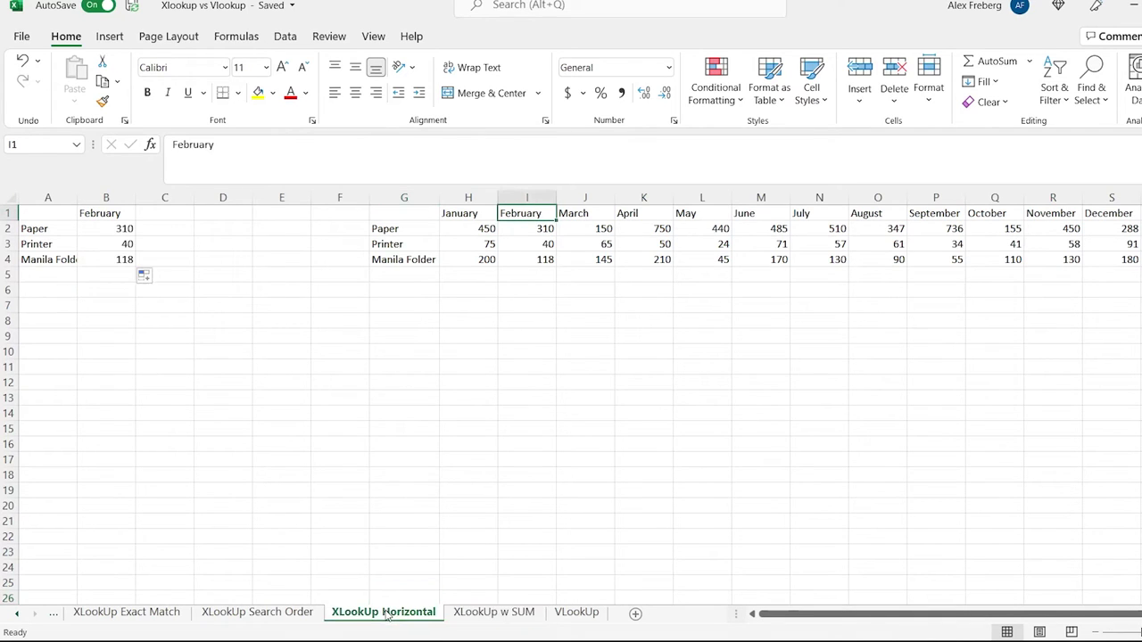
left_click(113, 234)
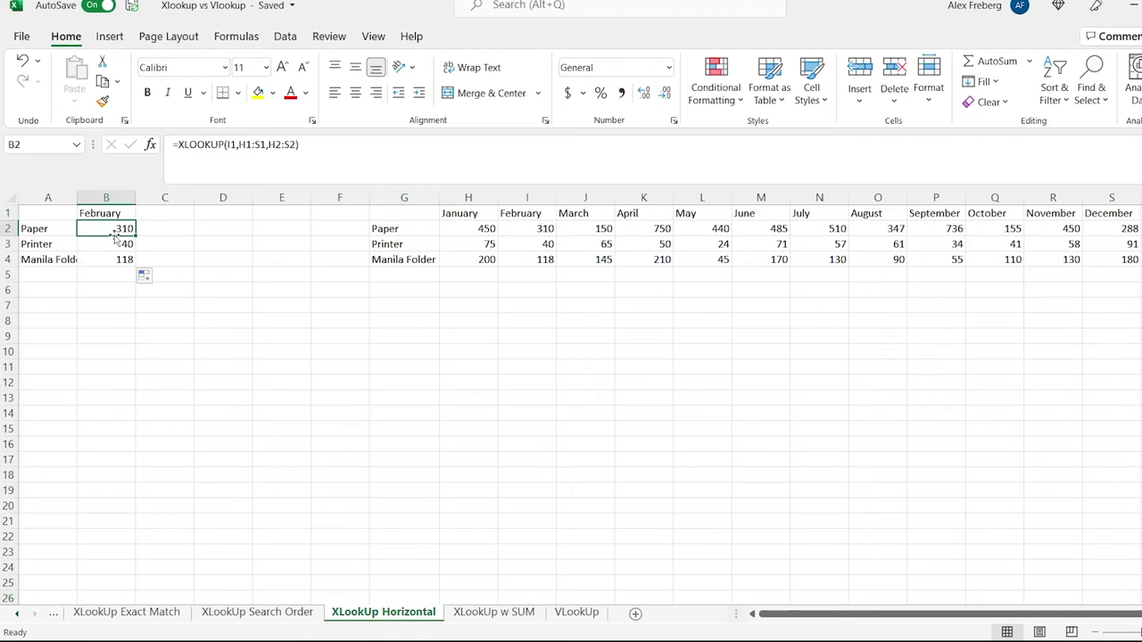
triple_click(300, 168)
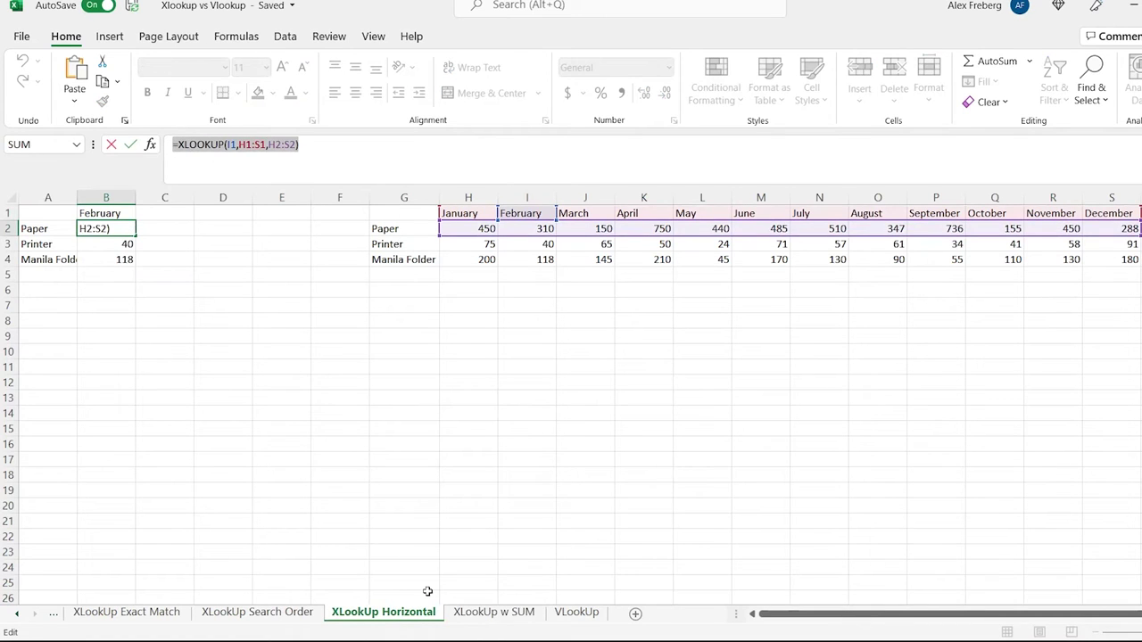
key("Escape")
left_click(493, 612)
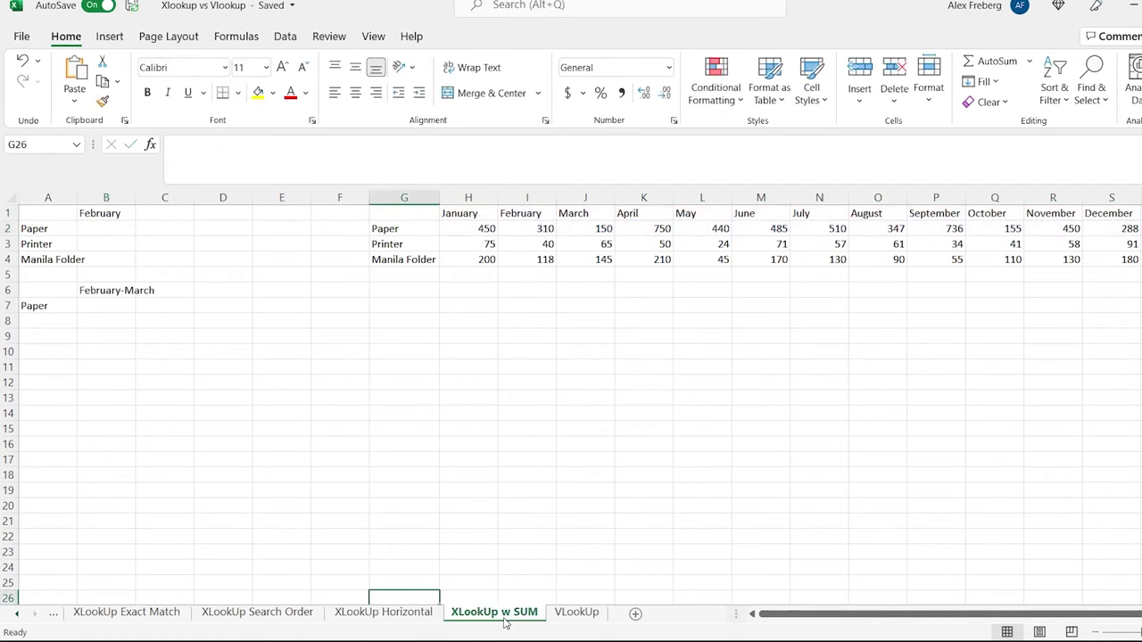
left_click(117, 230)
key("ctrl+v")
left_click_drag(136, 237, 134, 263)
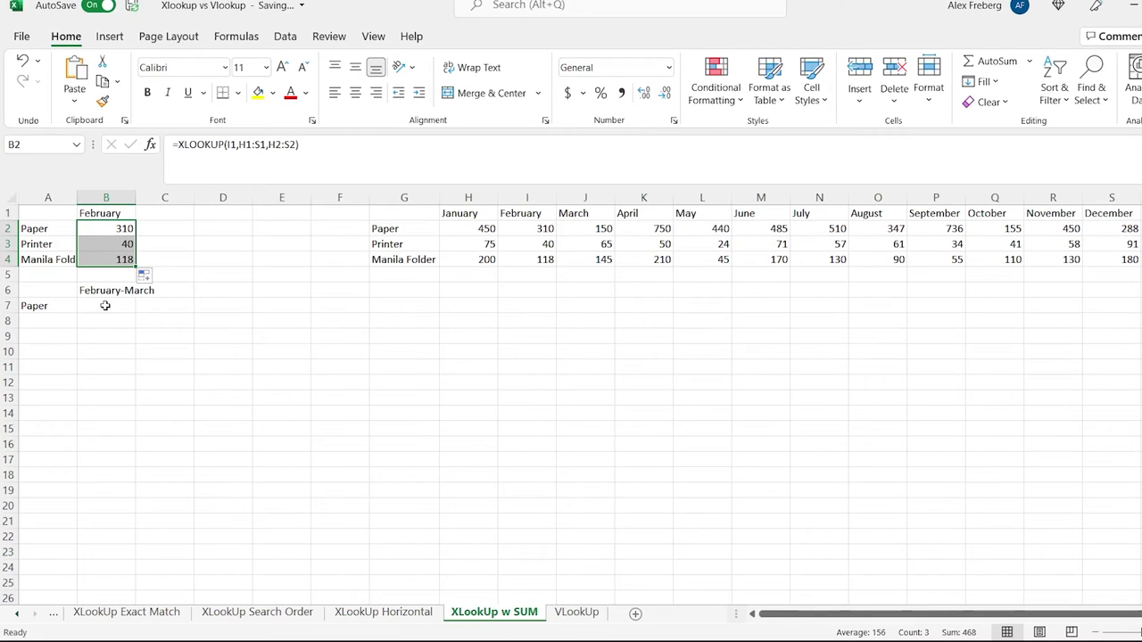
Step: Start B7's SUM with a first XLOOKUP(I1,H1:S1,H2:S2) for February
left_click(105, 305)
type("=")
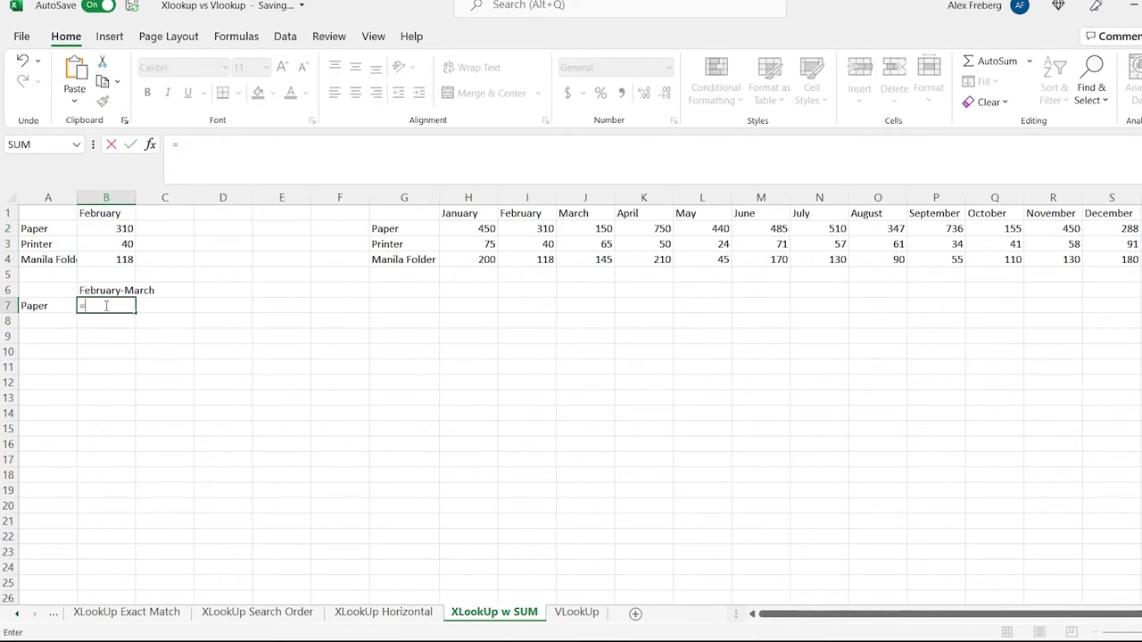
type("SUM(")
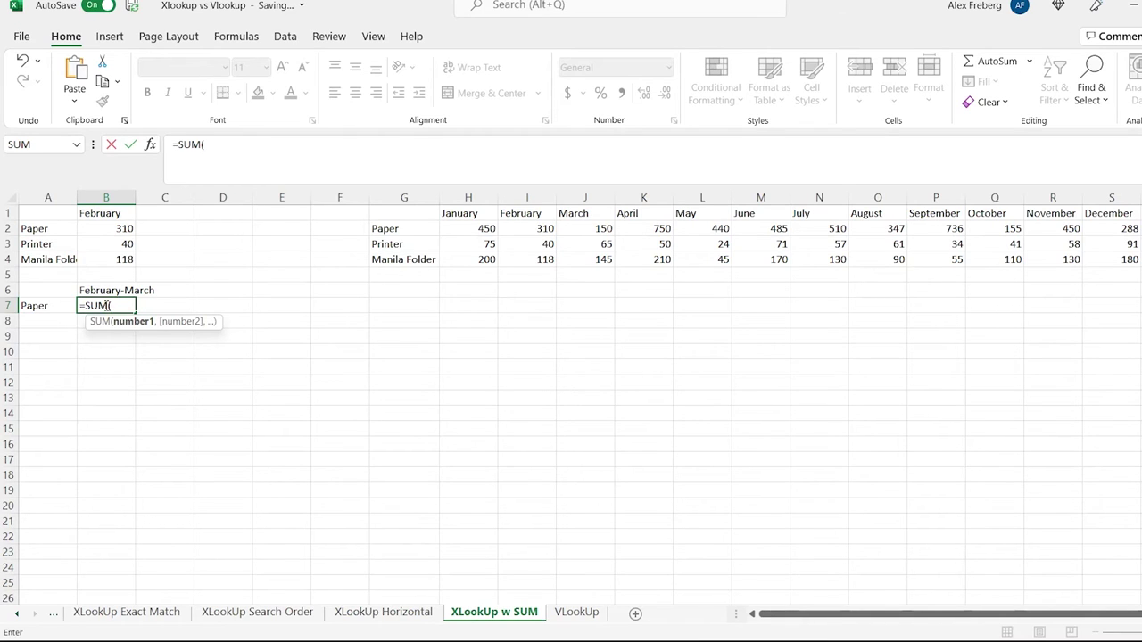
type("xlo")
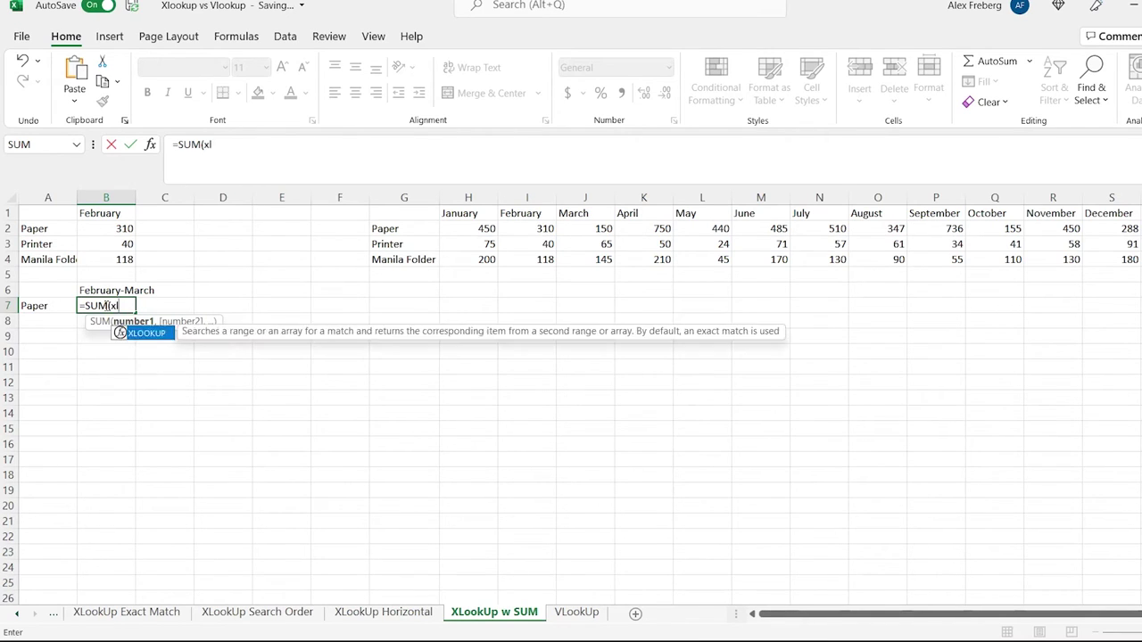
key("Tab")
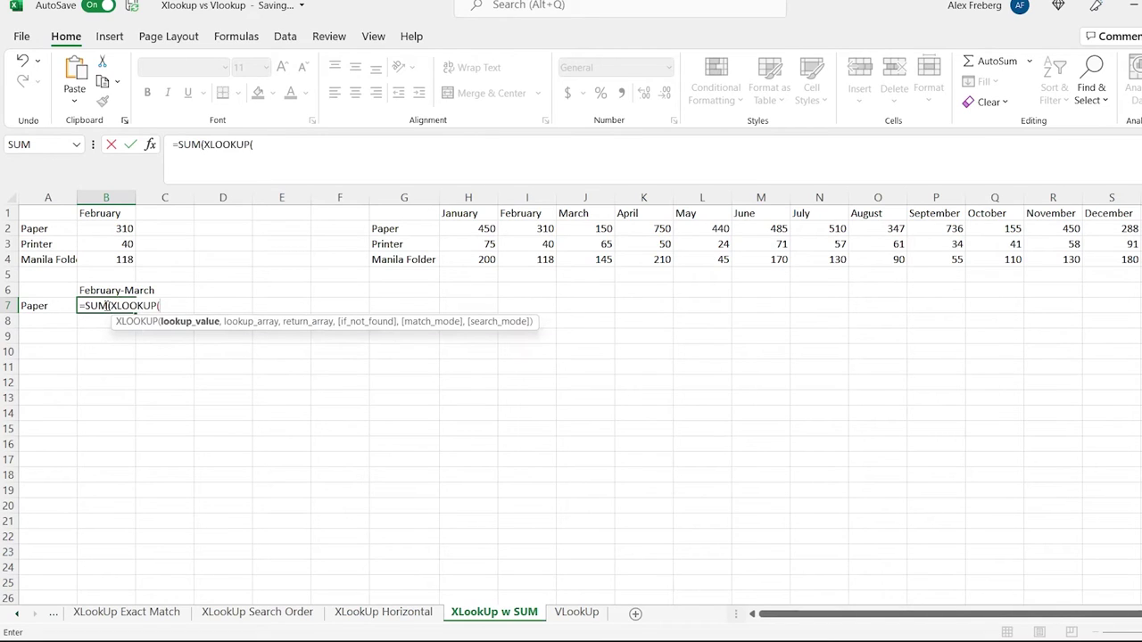
type(",")
key("BackSpace")
left_click(525, 214)
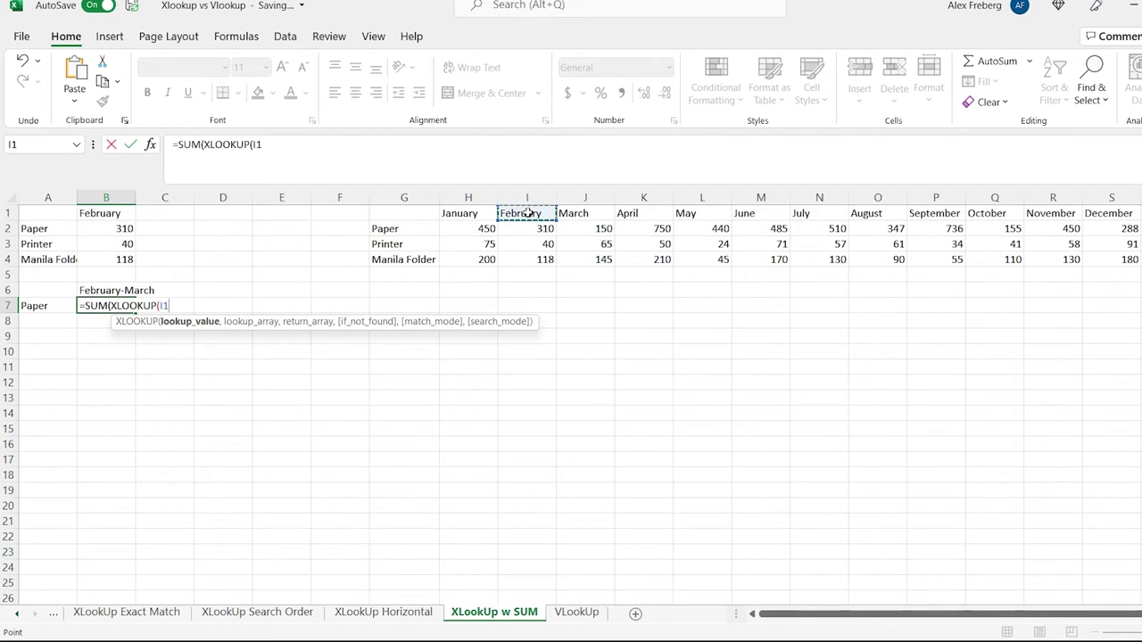
type(",")
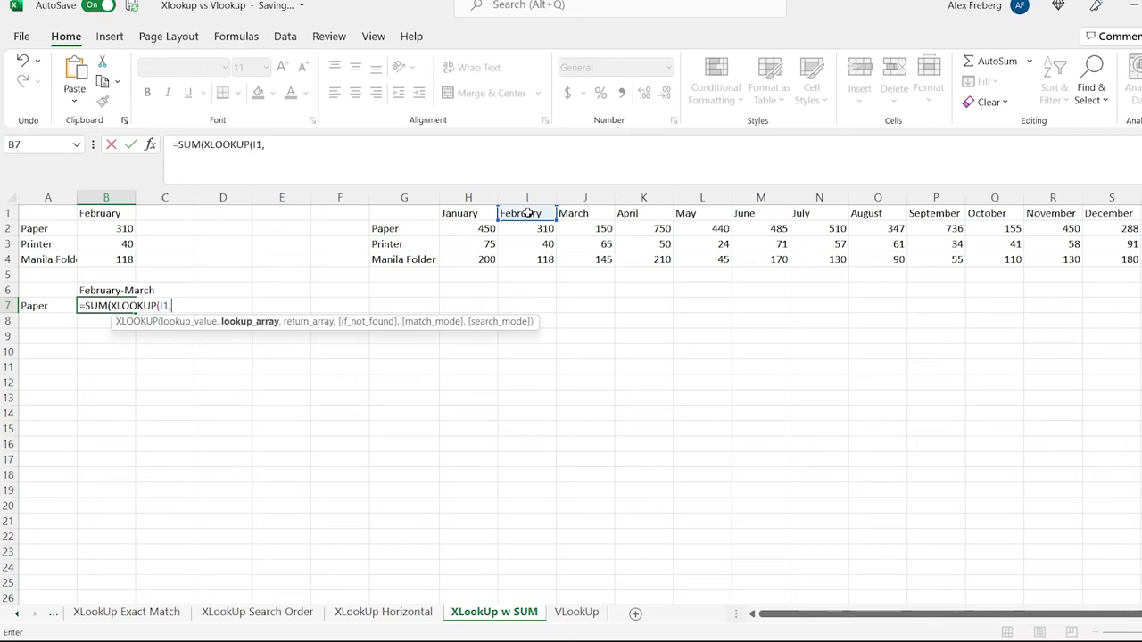
left_click(461, 214)
left_click(1115, 214, "shift")
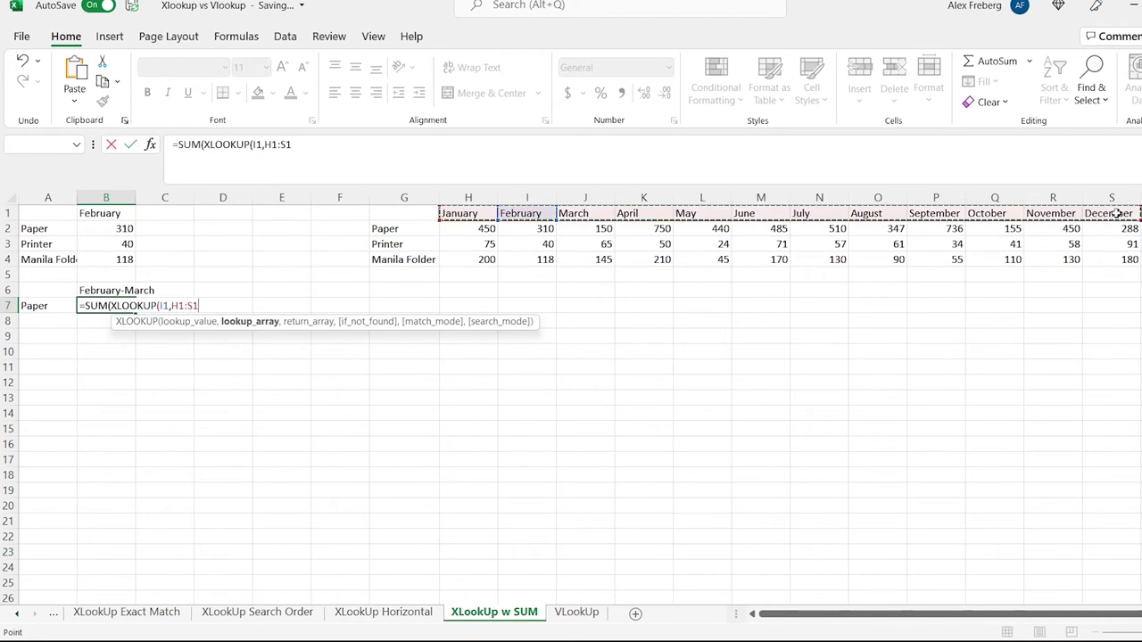
type(",")
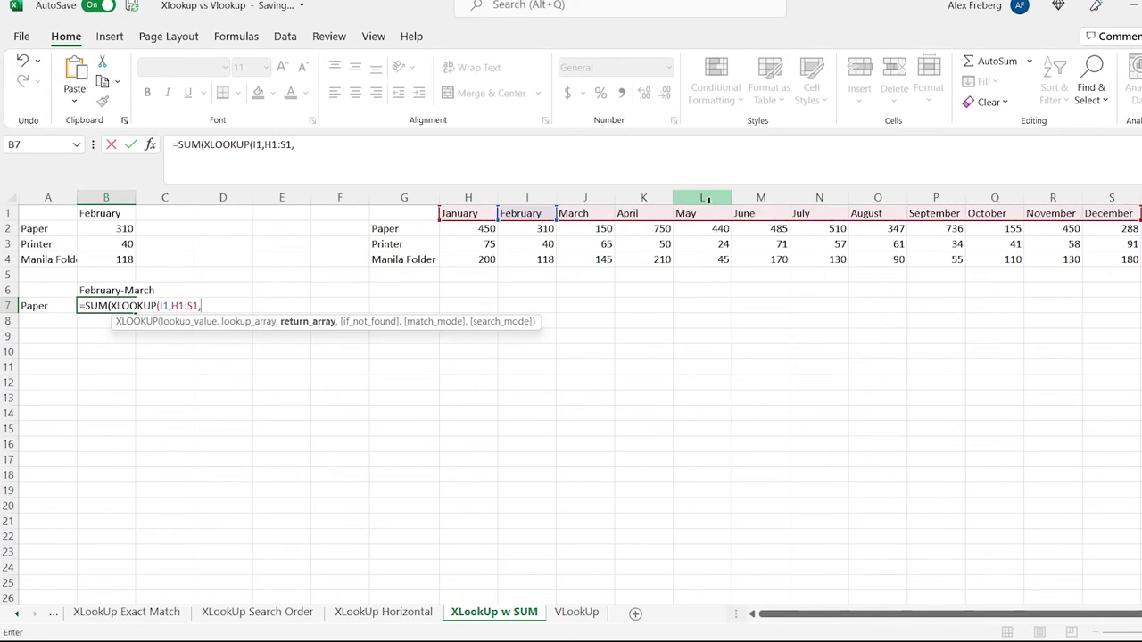
left_click_drag(474, 230, 954, 225)
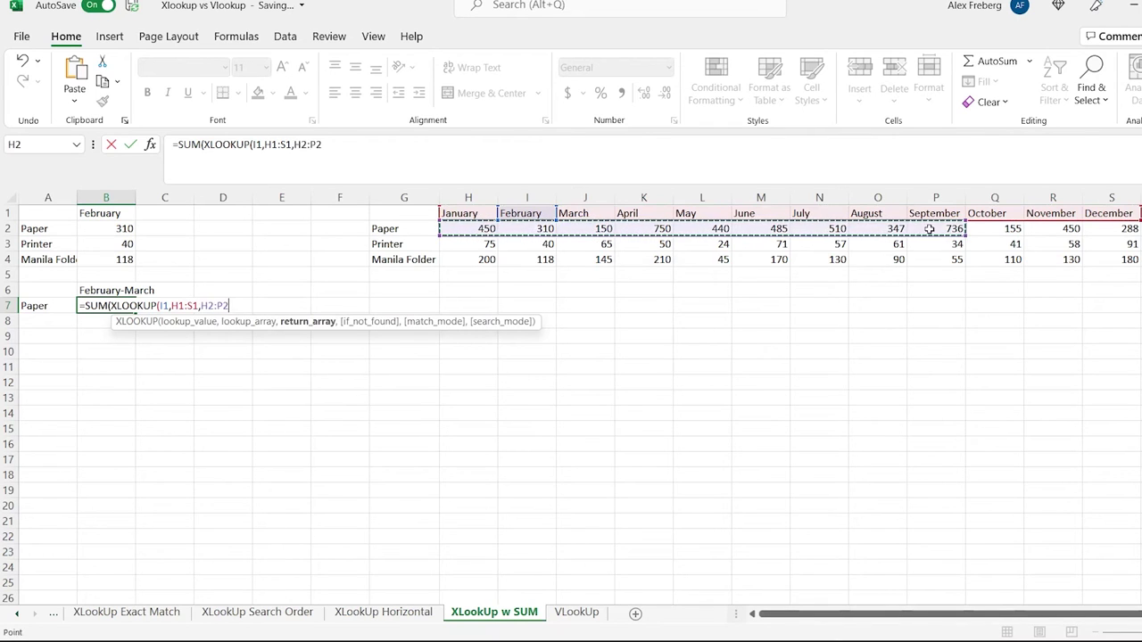
left_click_drag(1106, 225, 1108, 226)
Step: Add the range end XLOOKUP(J1,H1:S1,H2:S2) for March and close the SUM, totalling 460
type(")")
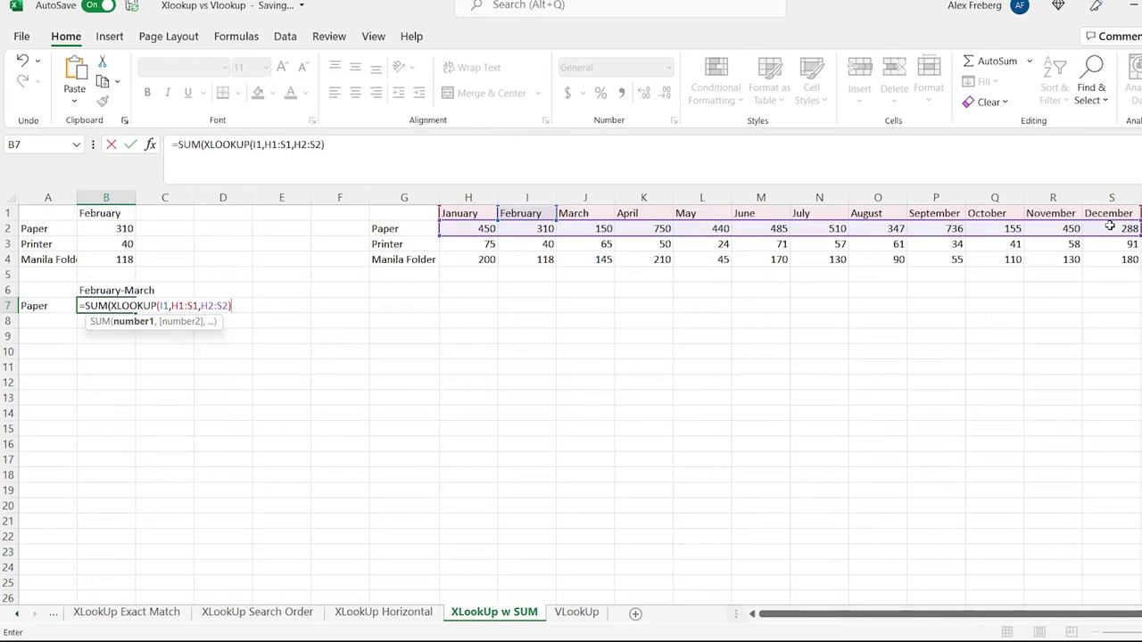
type(":xlo")
key("Tab")
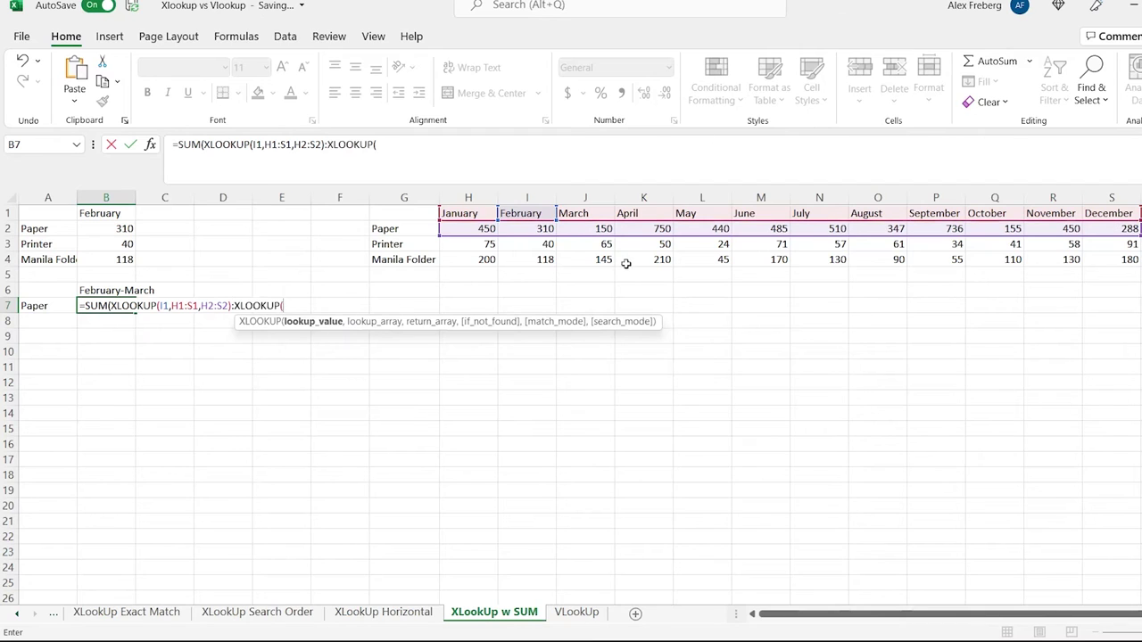
left_click(584, 214)
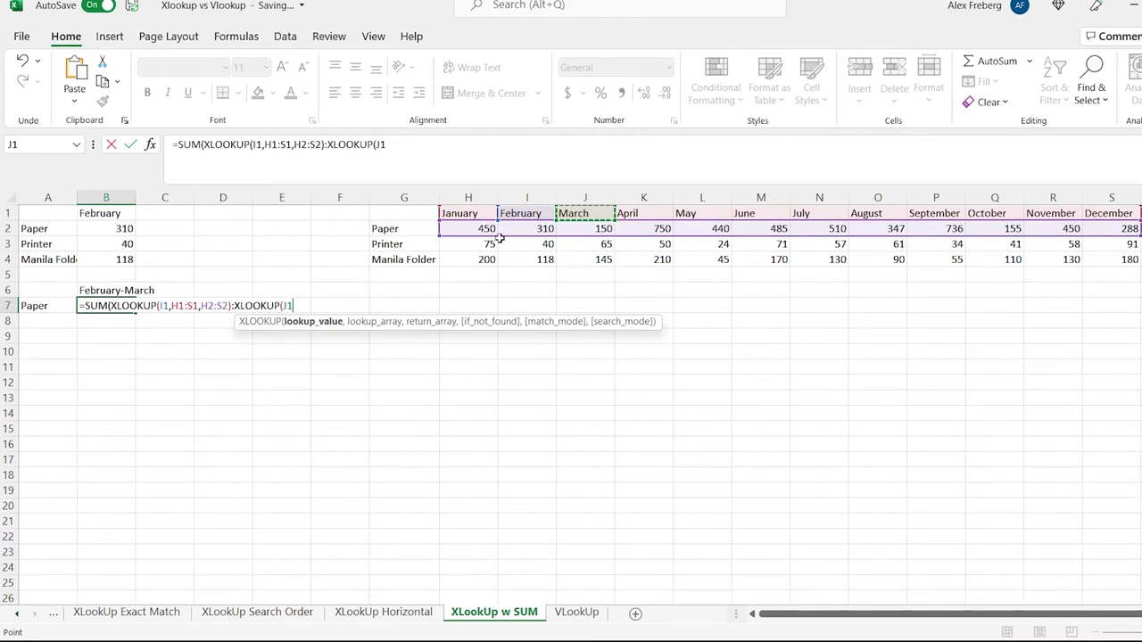
type(",")
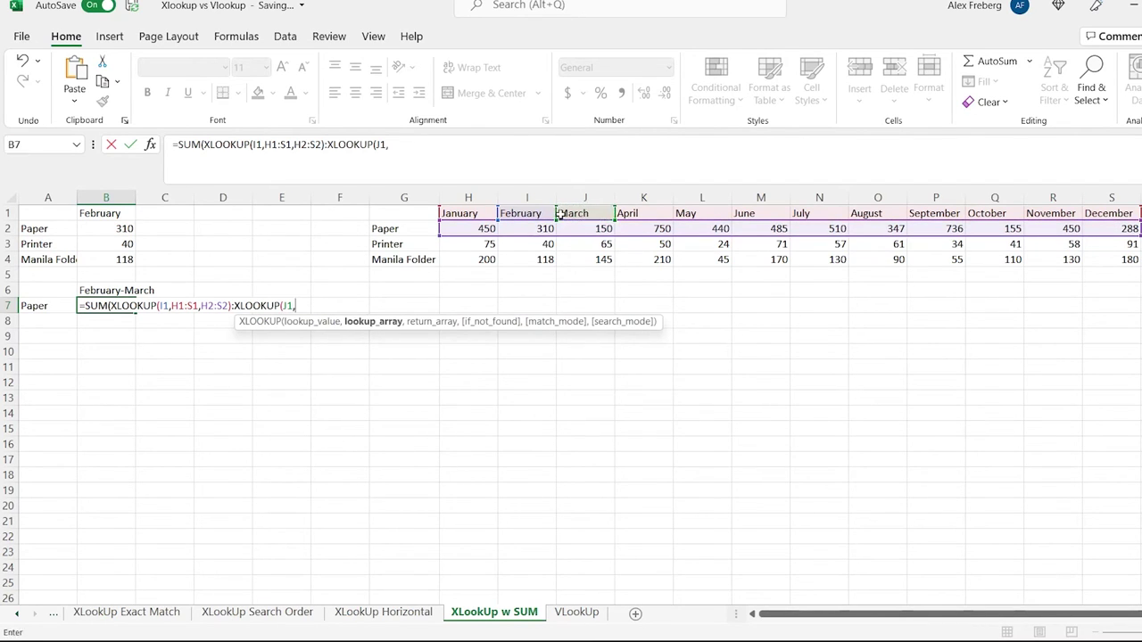
left_click(466, 214)
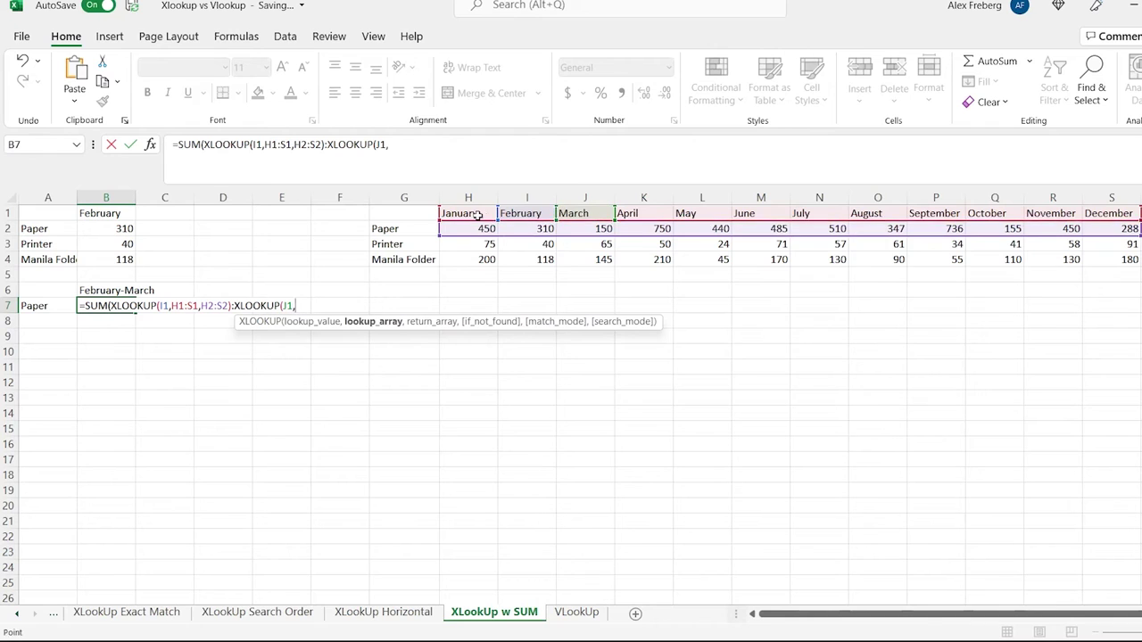
left_click(1122, 211, "shift")
type(",")
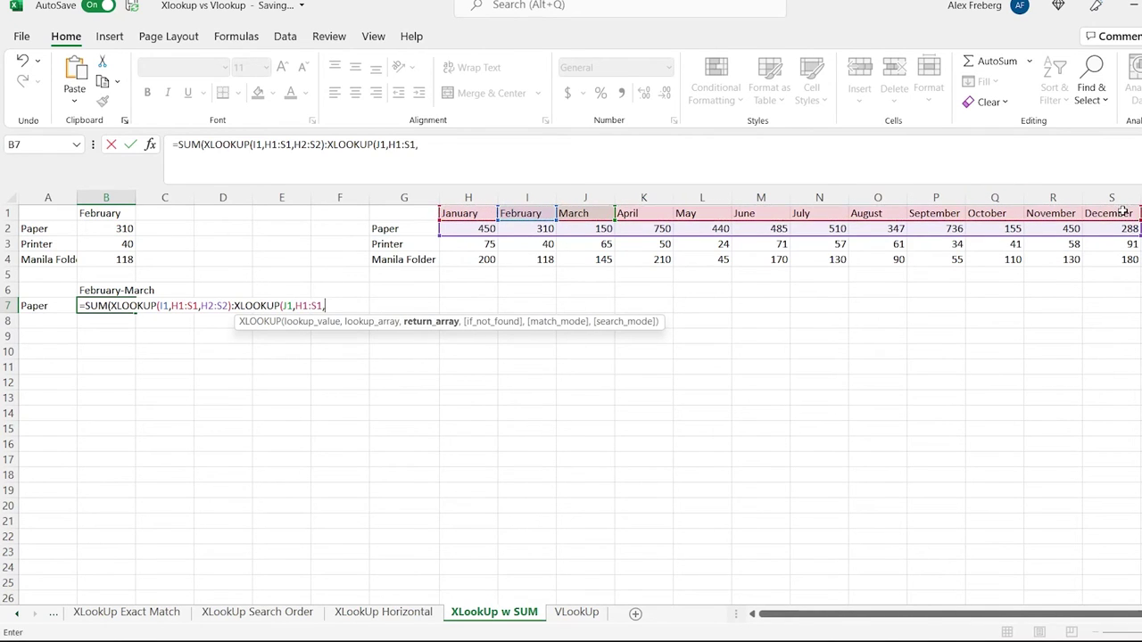
left_click(445, 228)
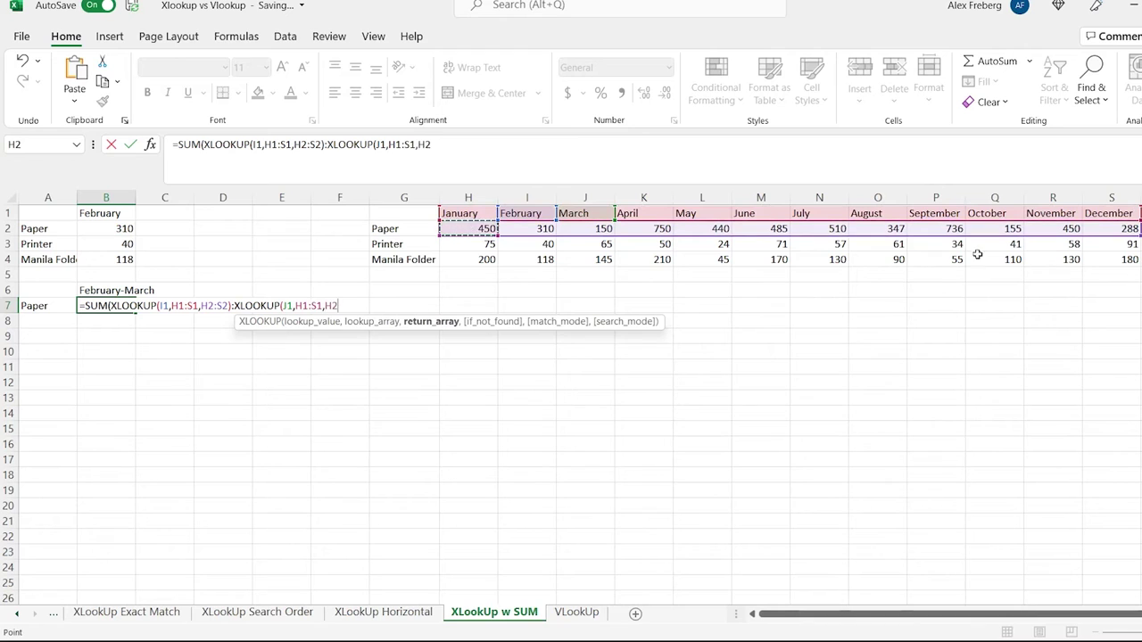
left_click(1122, 228, "shift")
type(")")
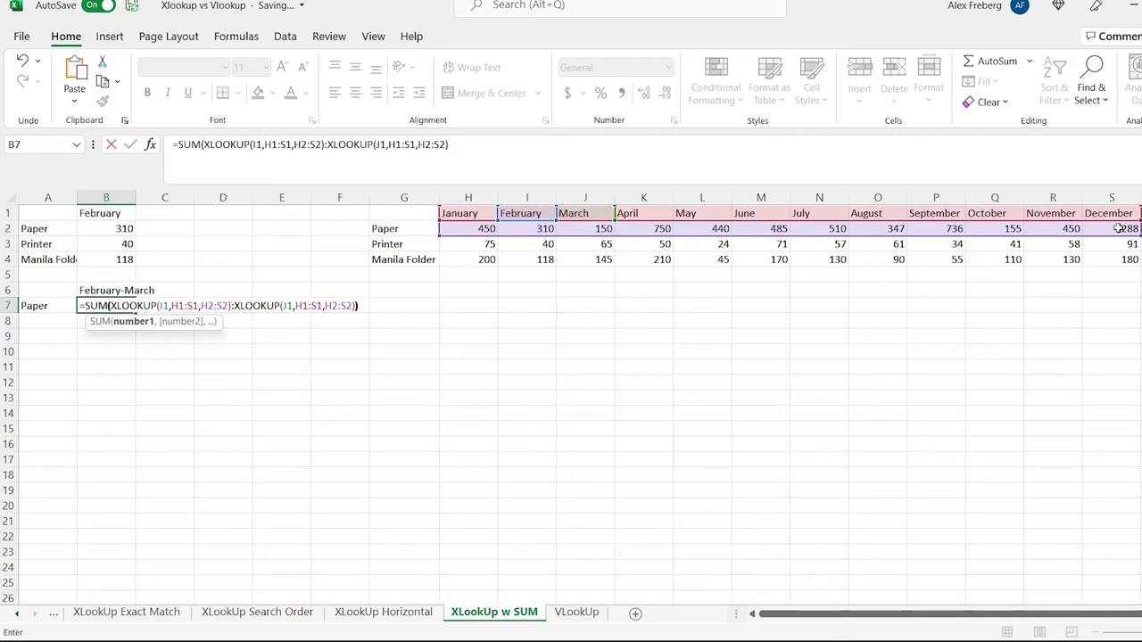
type(")")
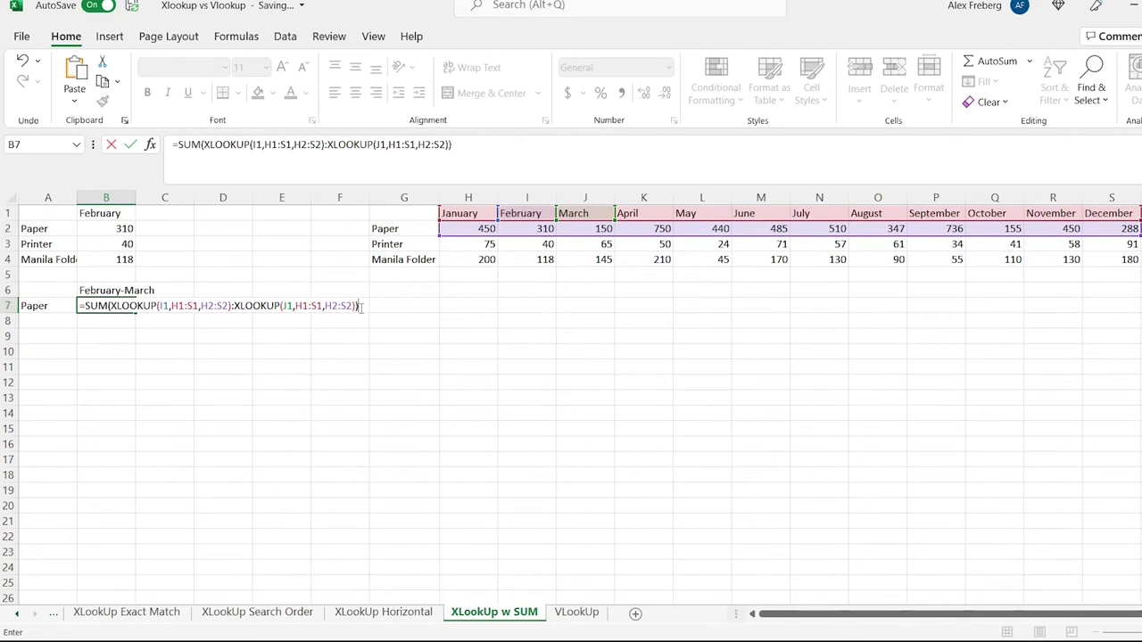
key("Return")
left_click(105, 304)
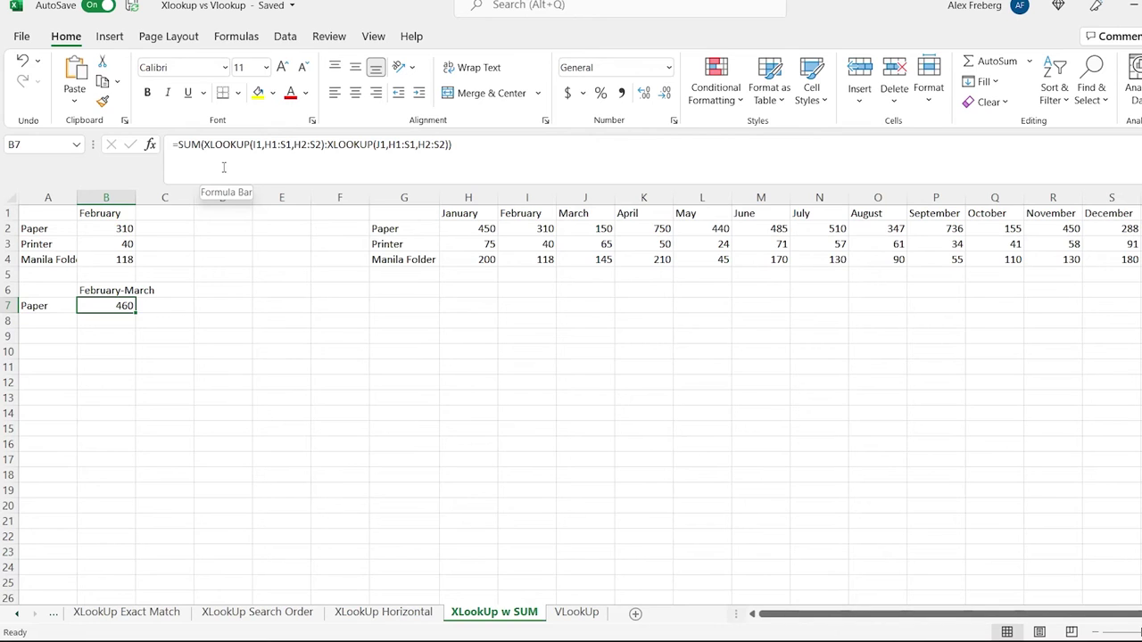
Step: Open the VLookUp sheet with its Full Name and empty Email columns
left_click(578, 612)
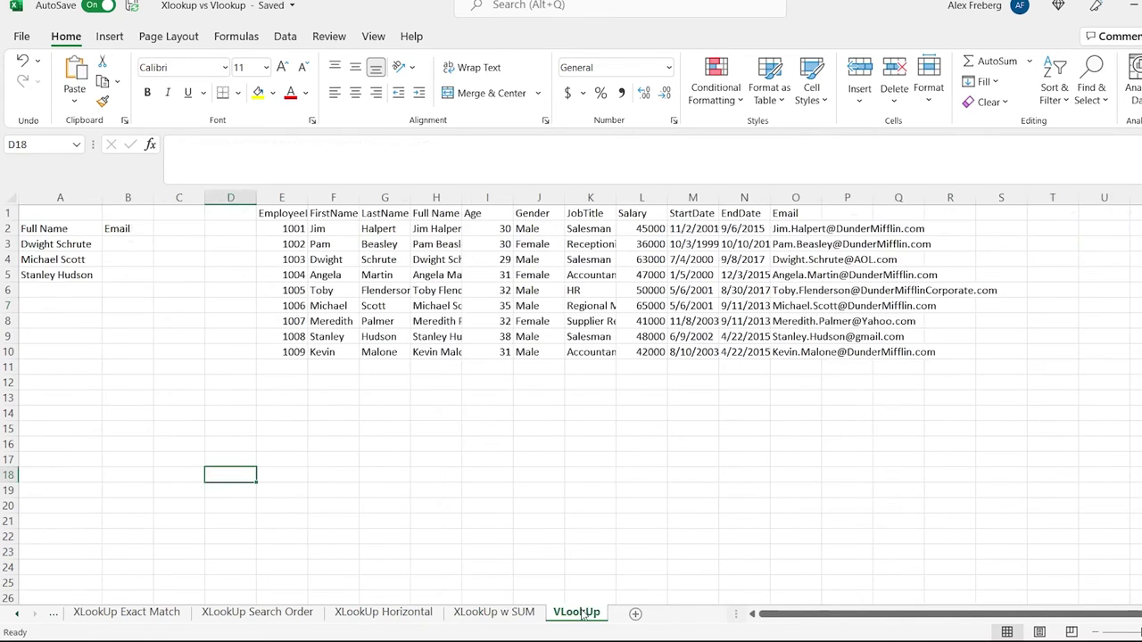
Step: Enter =VLOOKUP(A3,H2:O10,8,False) in B3 to fetch the first name's email
double_click(130, 244)
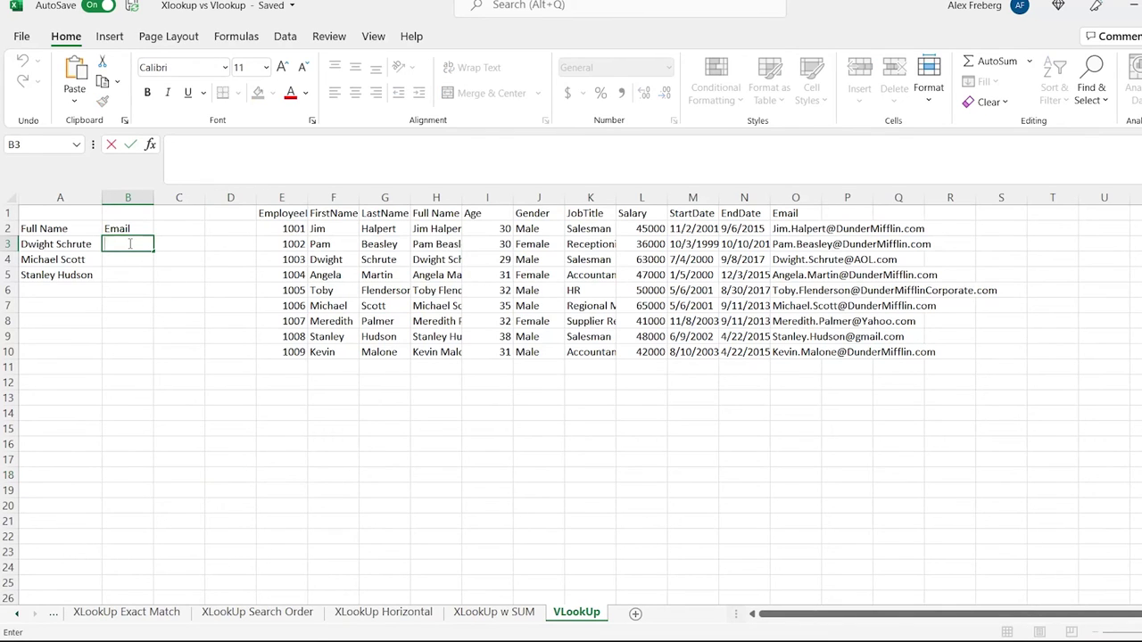
type("=vlook")
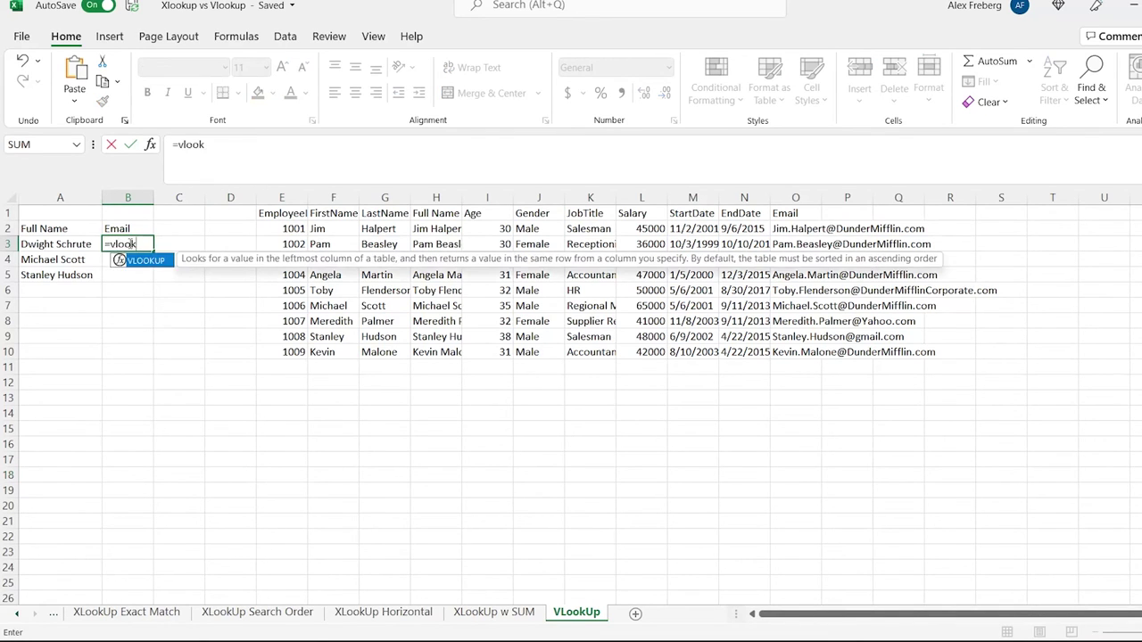
key("Tab")
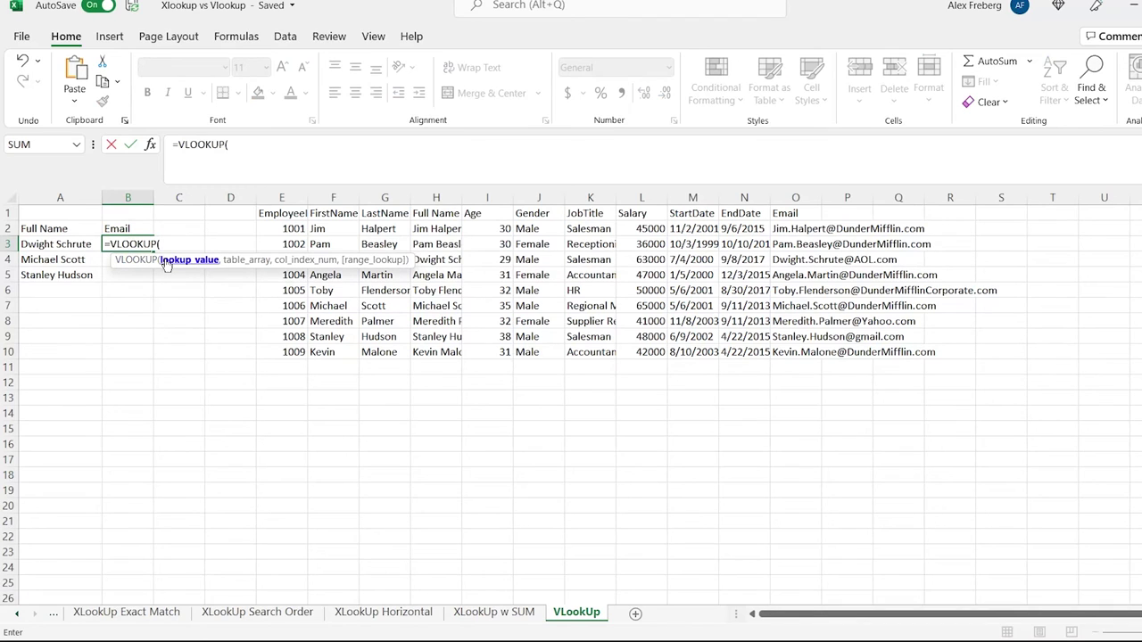
left_click(73, 243)
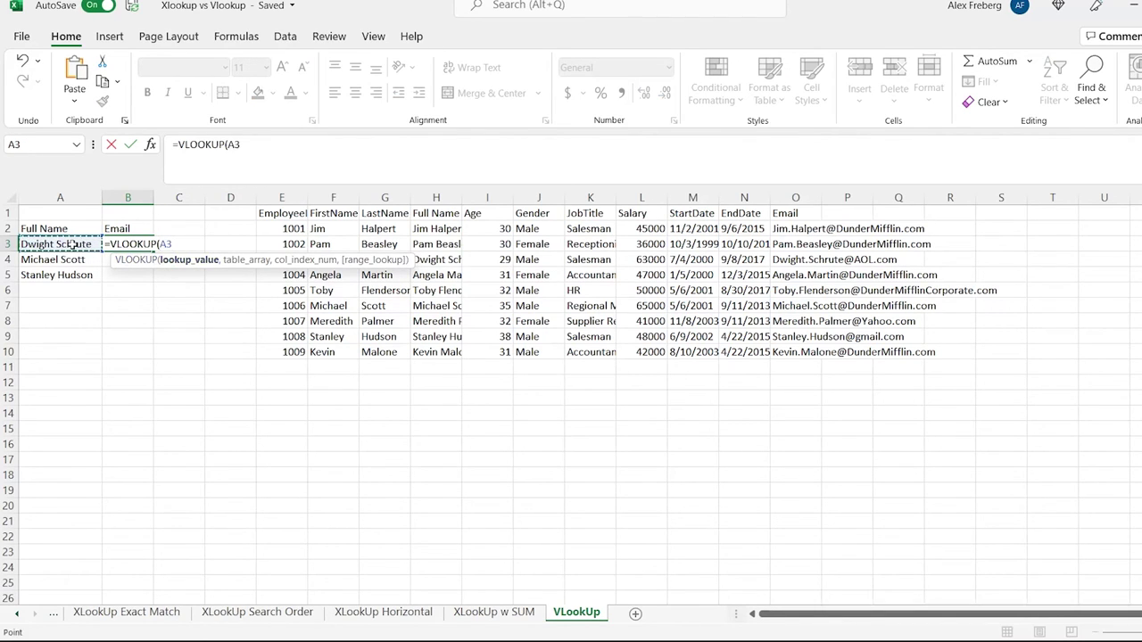
type(",")
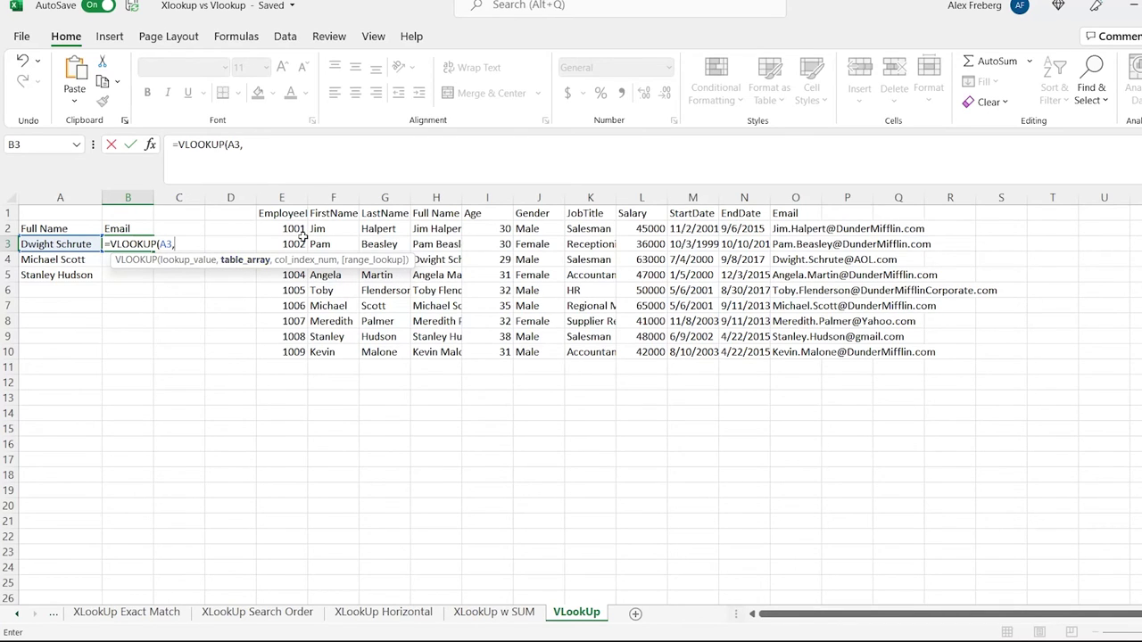
left_click(428, 231)
left_click_drag(429, 231, 819, 352)
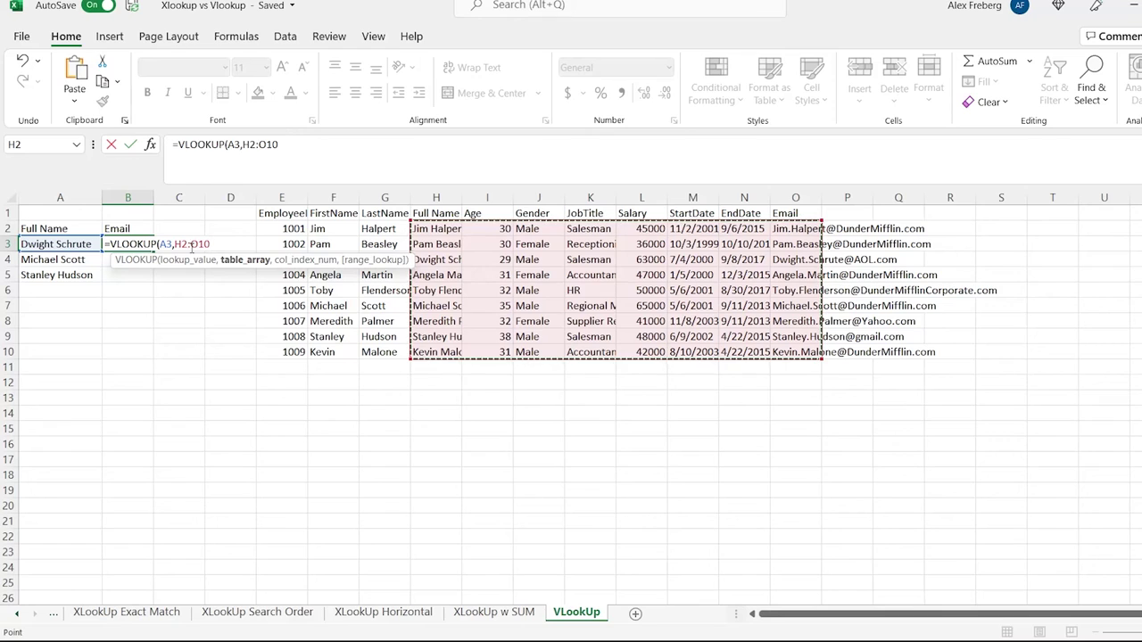
type(",8")
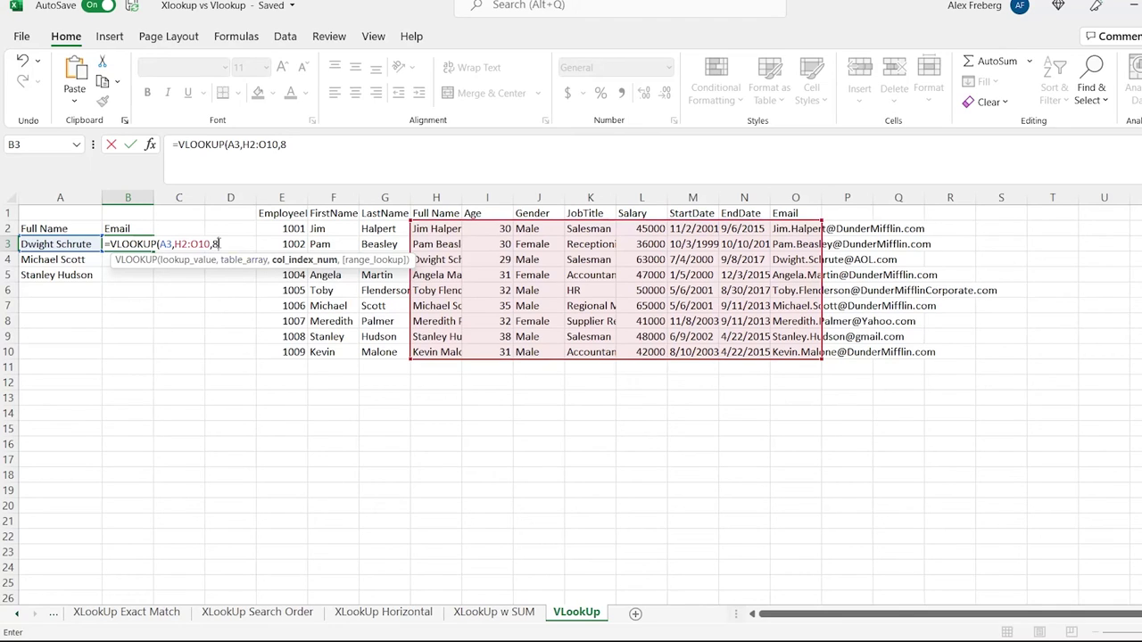
type(",")
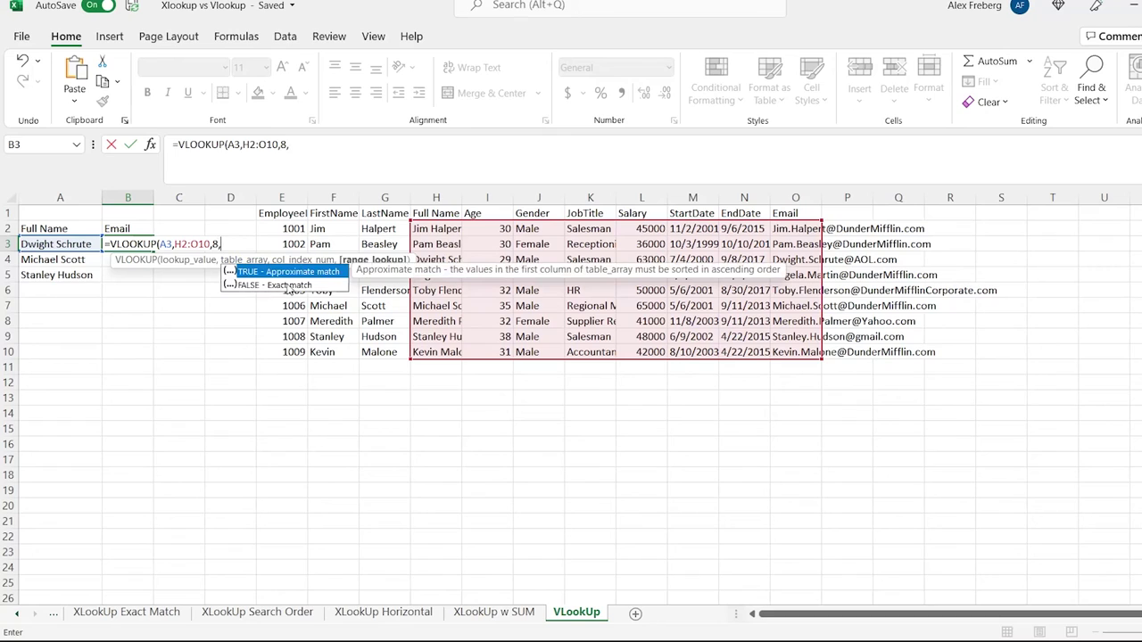
type("False)")
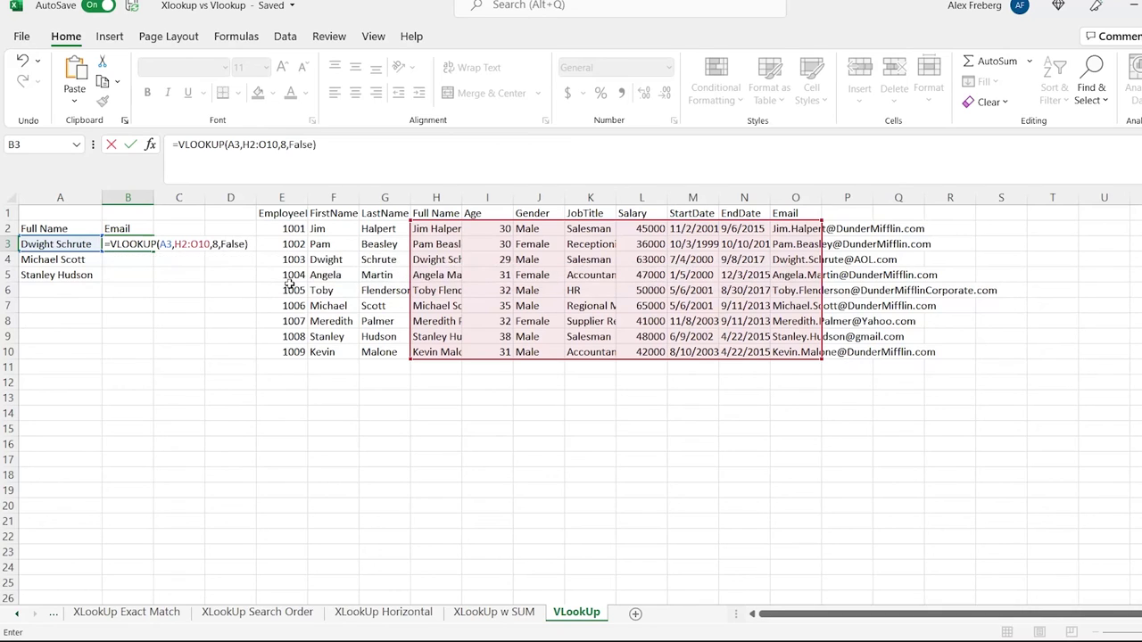
key("Return")
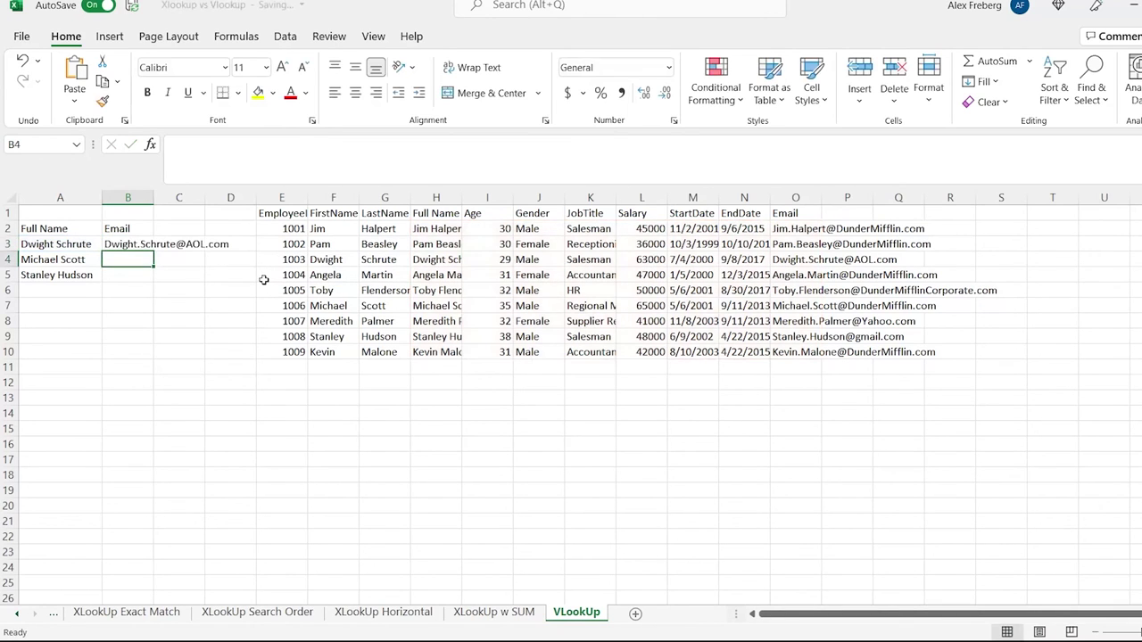
Step: Copy B3's VLOOKUP down through B5 to get the other two names' emails
left_click(134, 243)
left_click_drag(153, 251, 152, 286)
left_click(131, 290)
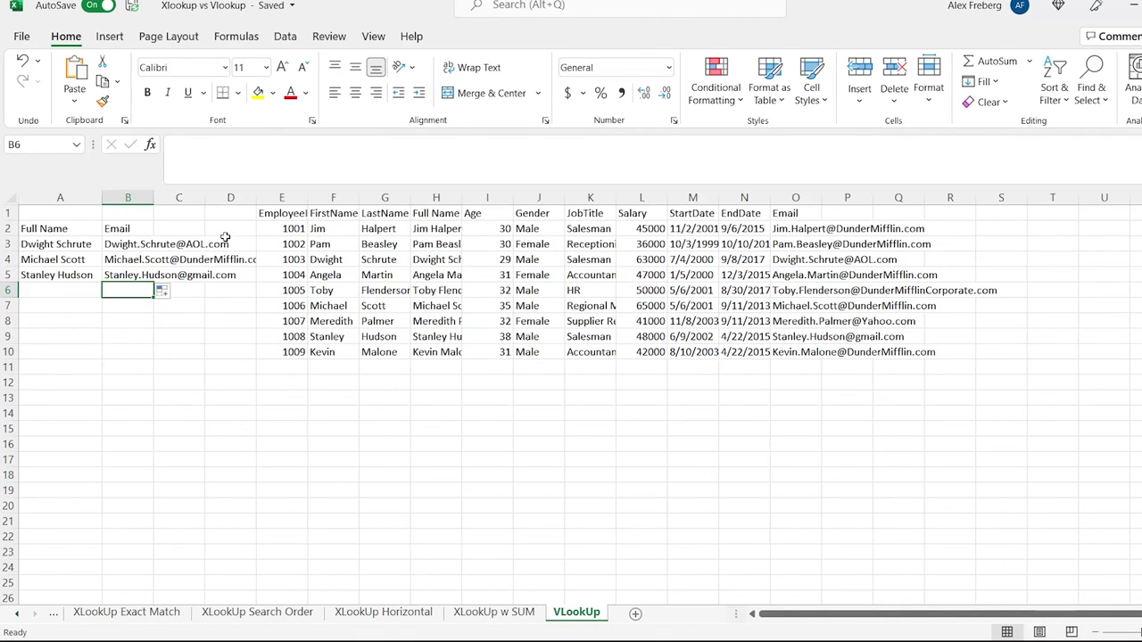
left_click(129, 247)
left_click(593, 197)
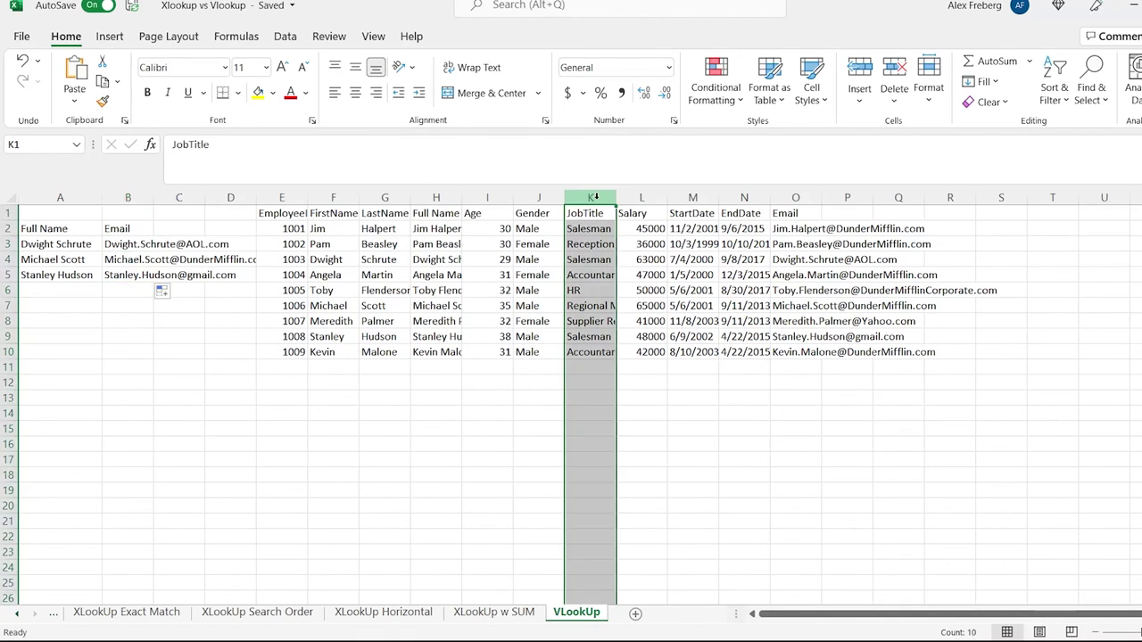
Step: Insert a blank Address column before JobTitle, then inspect B3's formula now returning dates
right_click(603, 201)
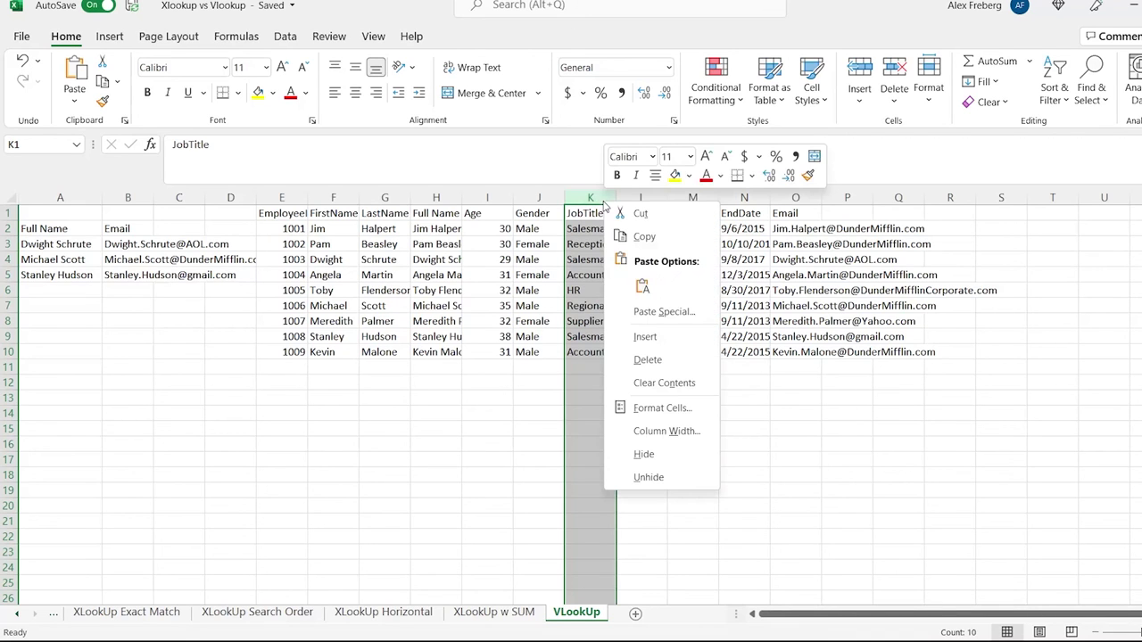
left_click(645, 336)
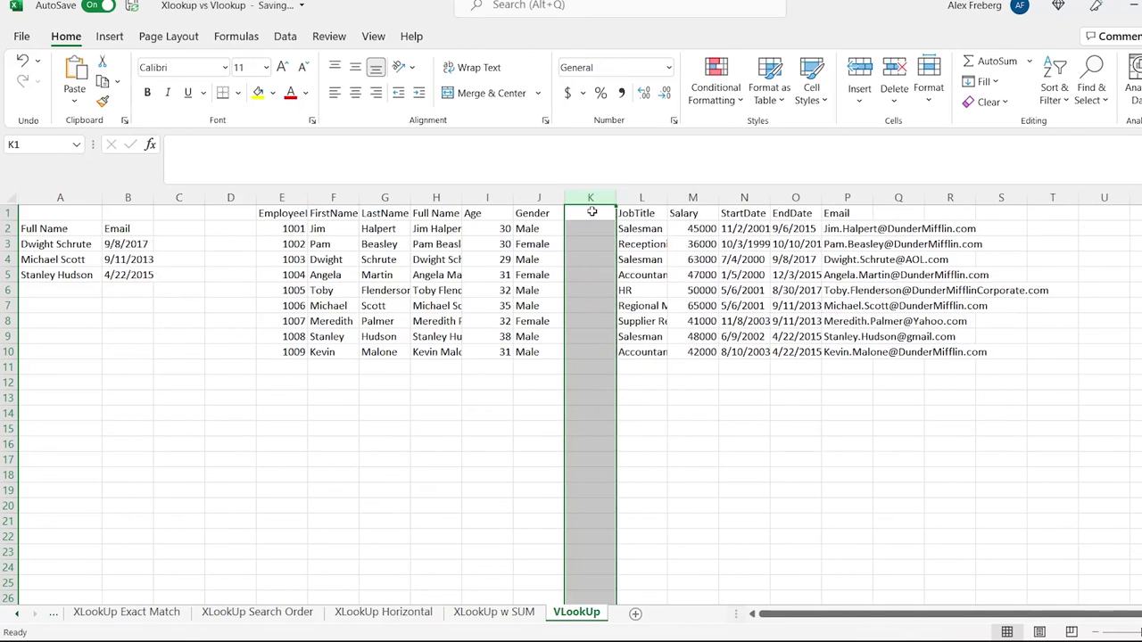
left_click(592, 211)
left_click_drag(122, 246, 120, 274)
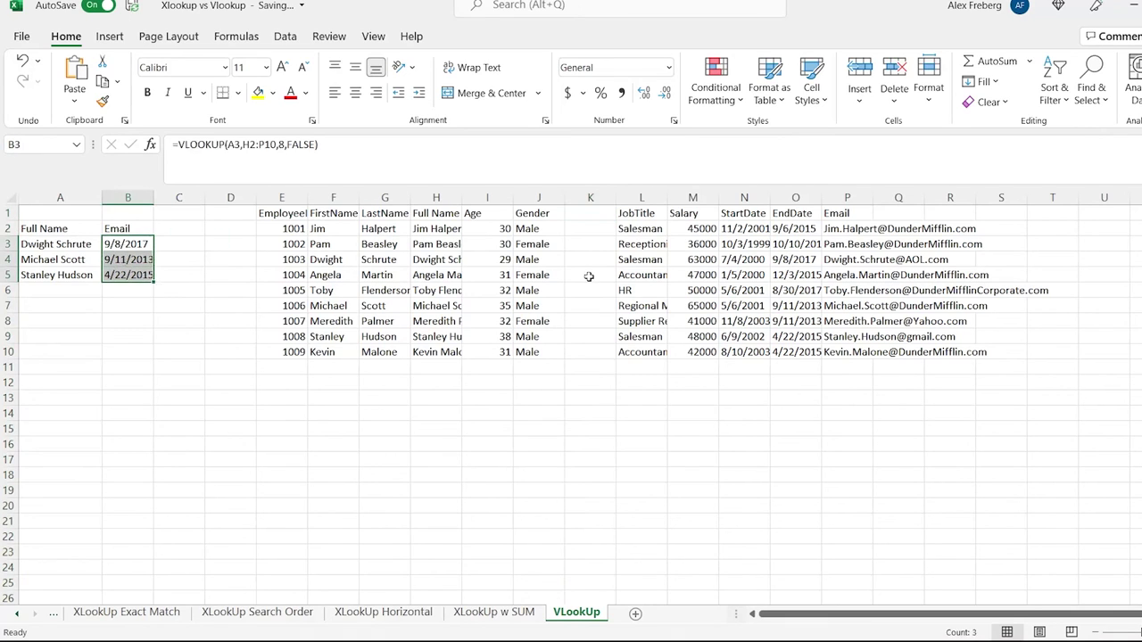
left_click(587, 217)
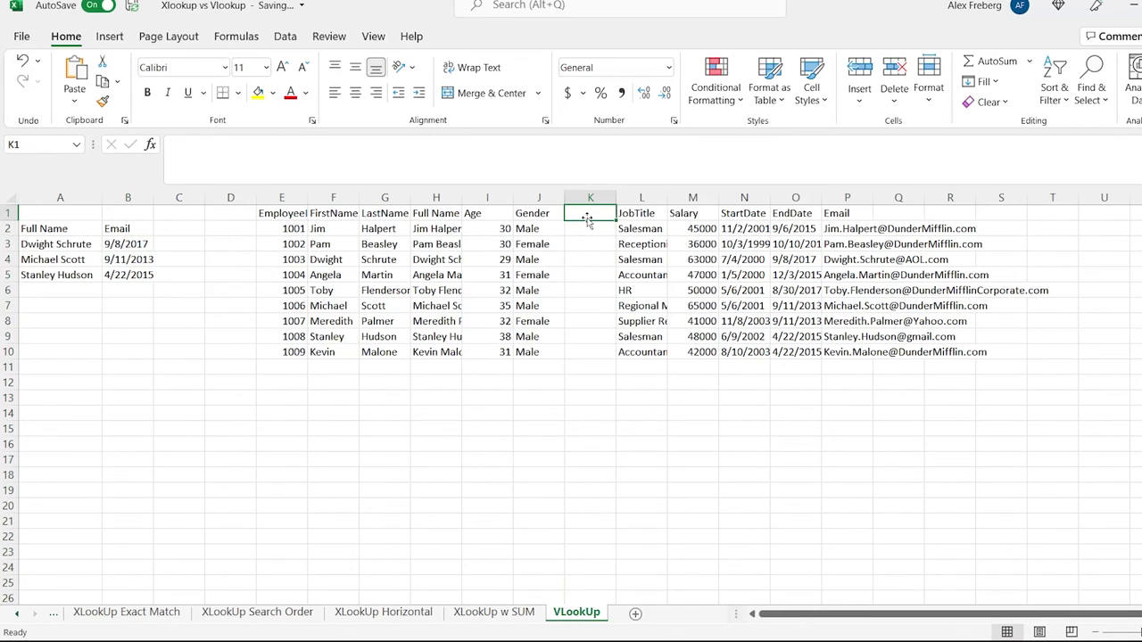
type("Address")
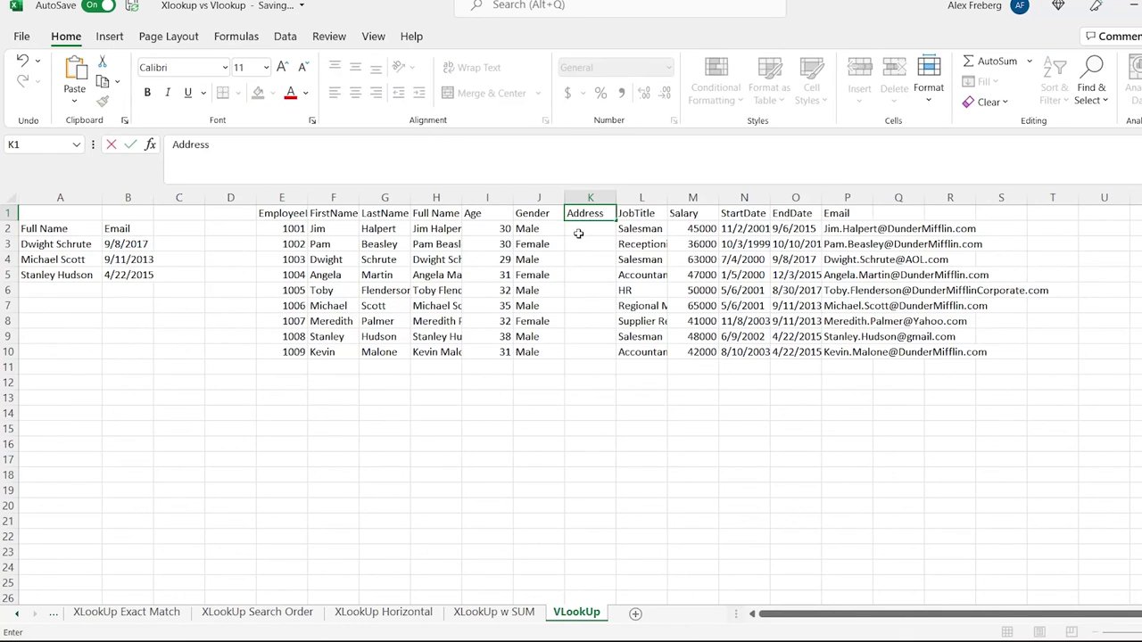
left_click_drag(581, 231, 593, 351)
left_click_drag(790, 230, 801, 351)
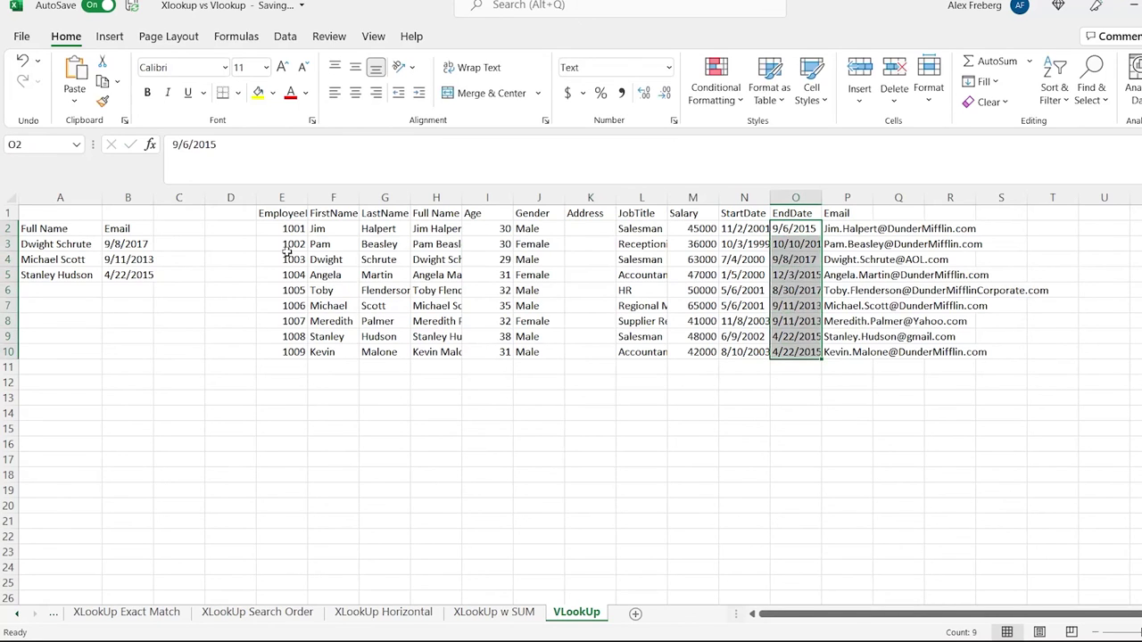
double_click(117, 245)
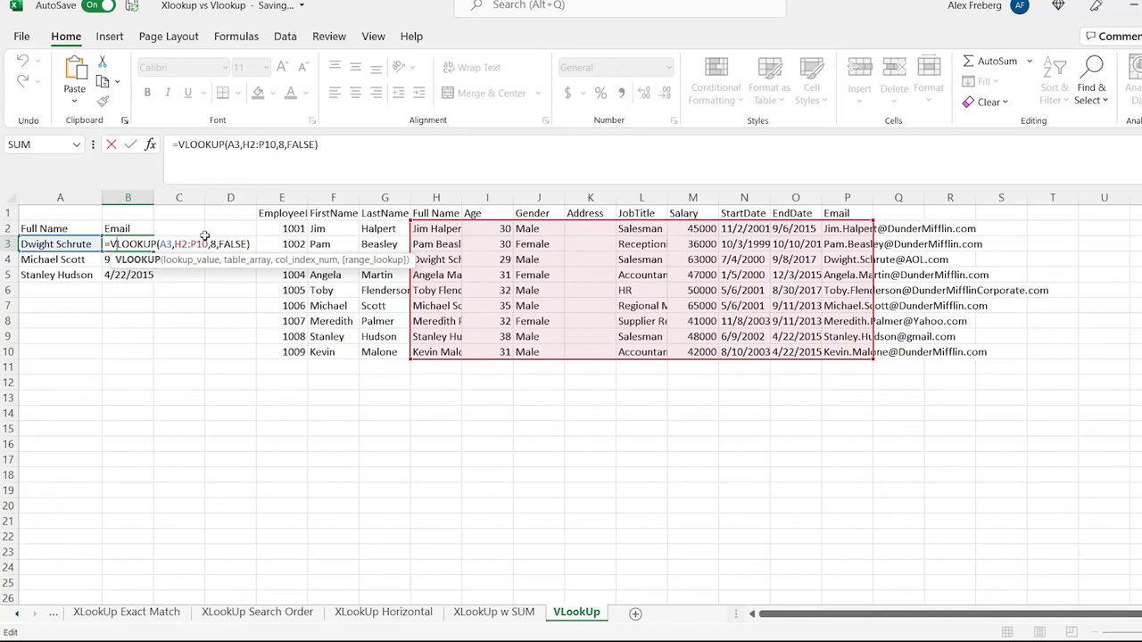
Step: Change B3's VLOOKUP column index from 8 to 9 so emails return despite the Address column
left_click(286, 145)
key("BackSpace")
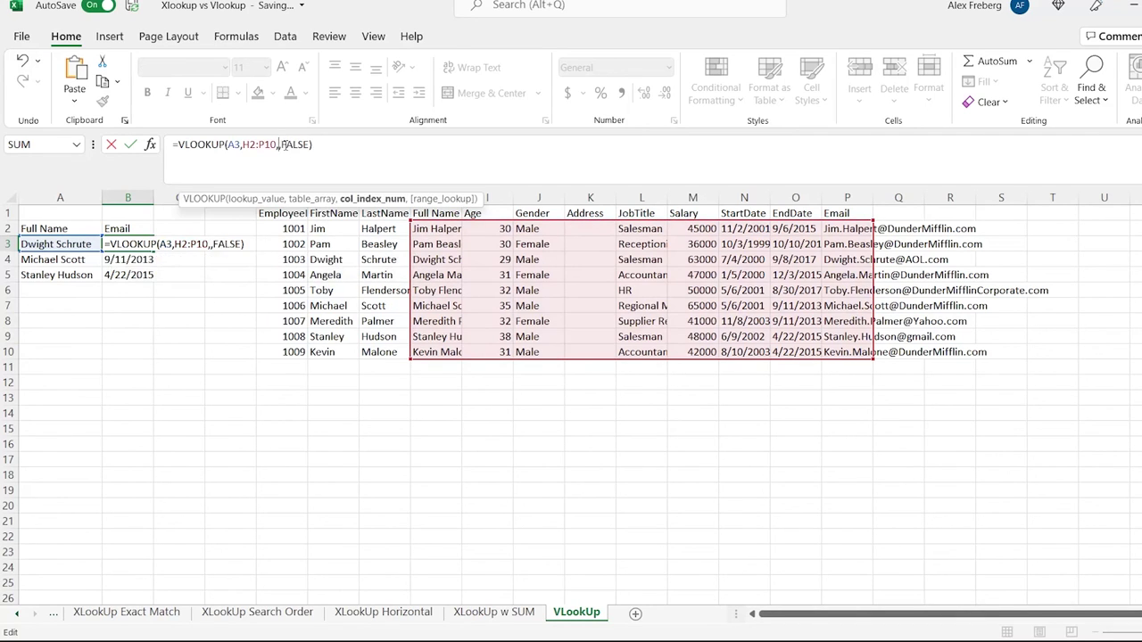
type("9")
key("Return")
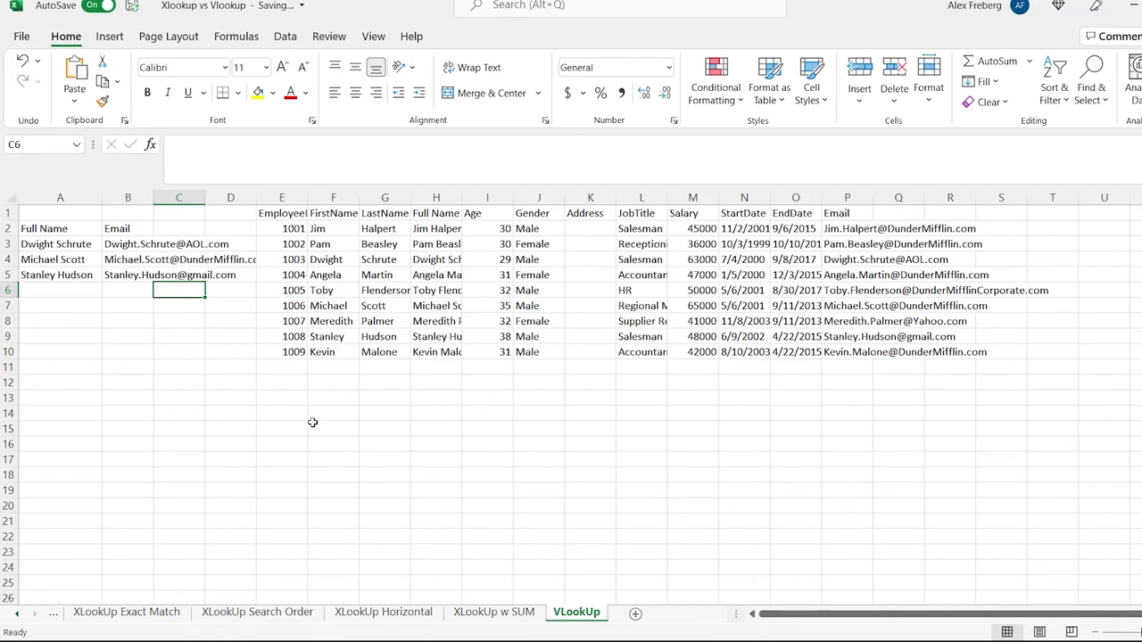
left_click(18, 618)
Step: On the XLookUp sheet, review B3's XLOOKUP, then insert a blank column before Gender in column J
left_click(95, 612)
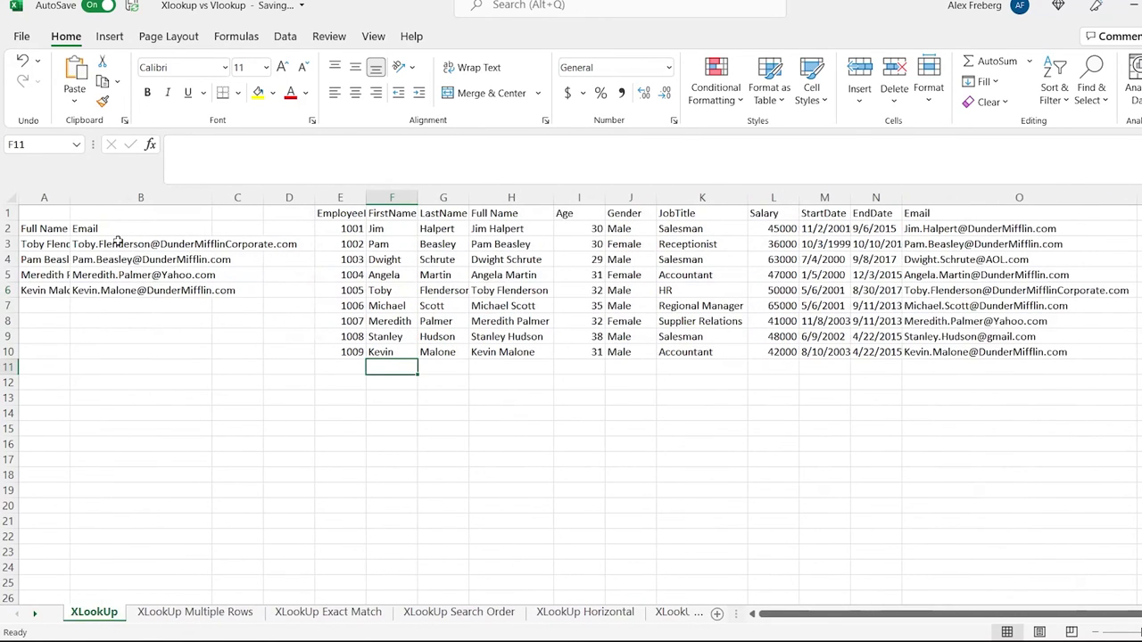
double_click(169, 244)
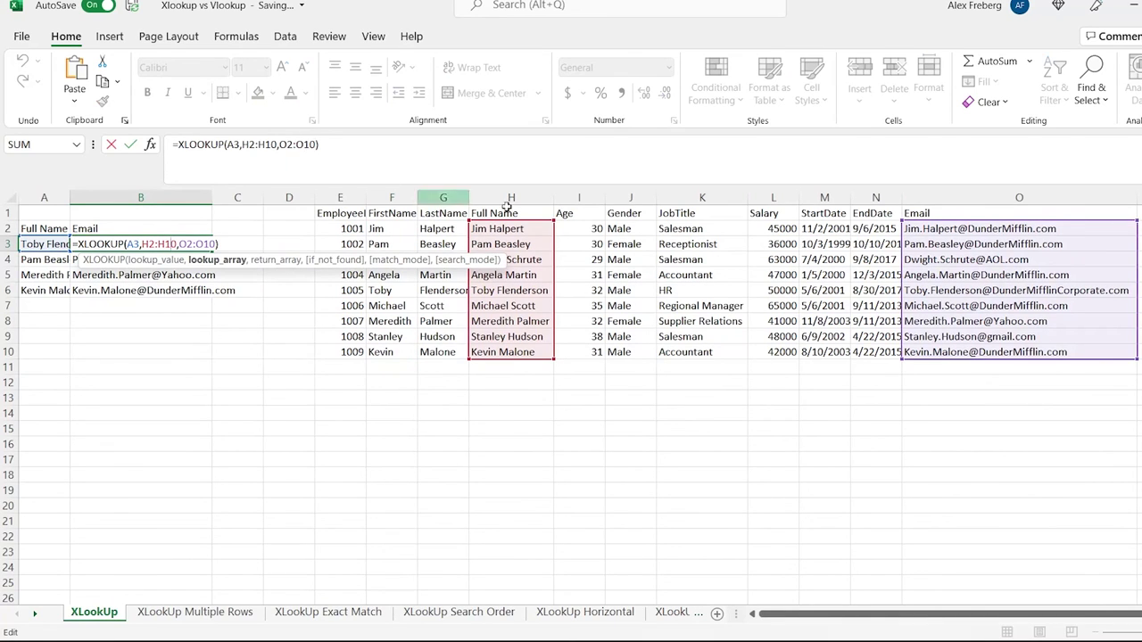
right_click(642, 199)
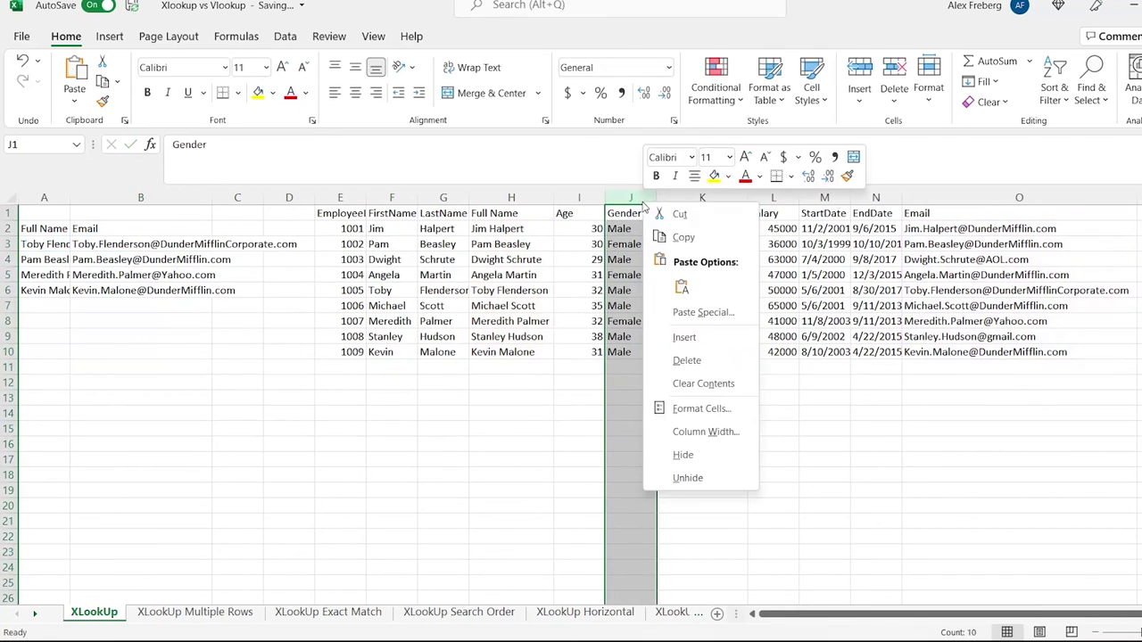
left_click(684, 337)
Step: Head the new column J1 'Address' and confirm B3's XLOOKUP now references P2:P10 unchanged
left_click(640, 217)
type("Addres")
key("BackSpace")
key("BackSpace")
key("BackSpace")
type("dress")
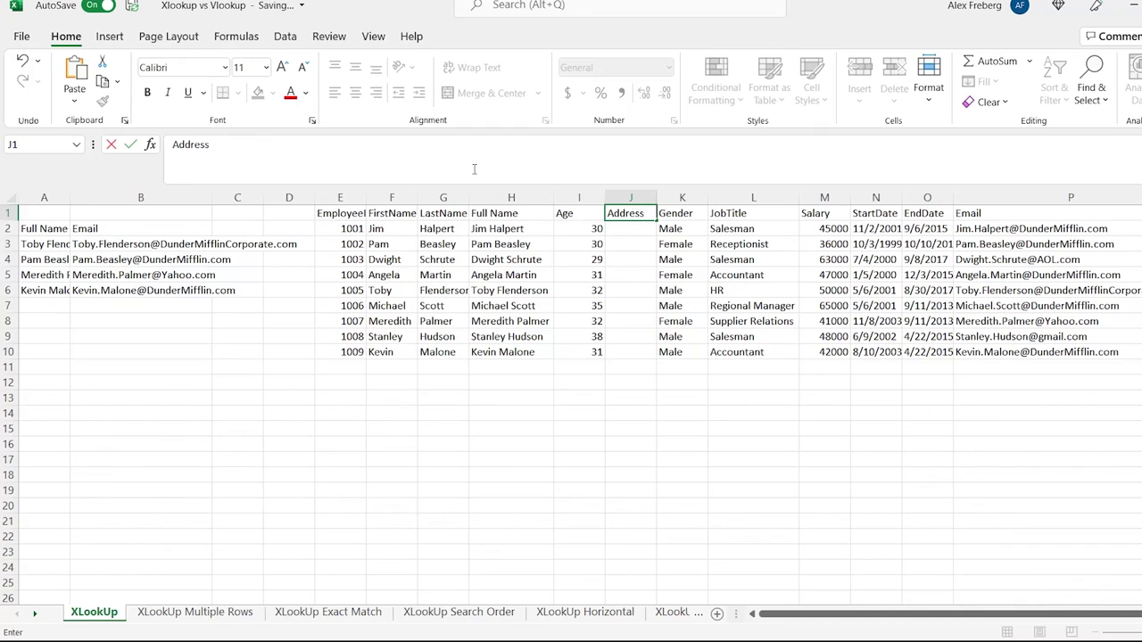
double_click(174, 245)
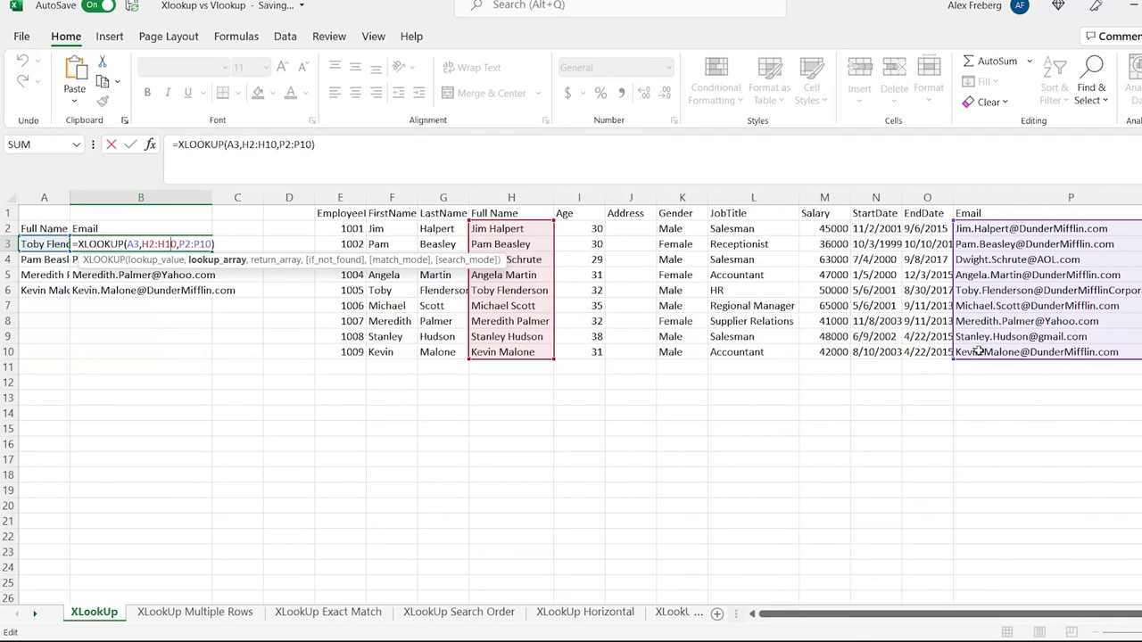
key("ctrl+Return")
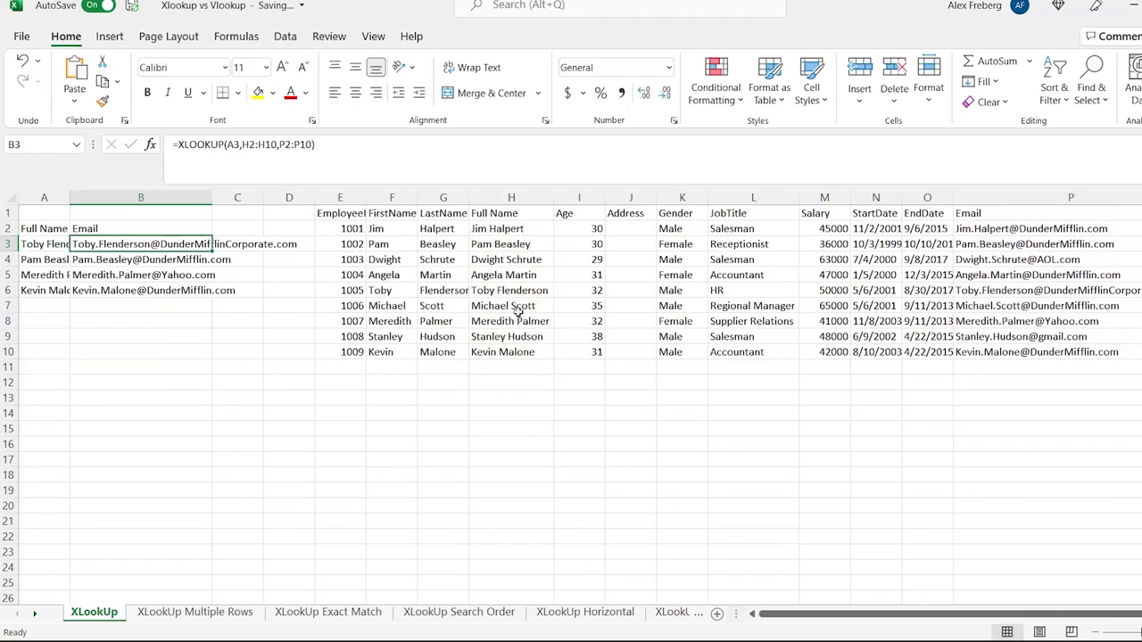